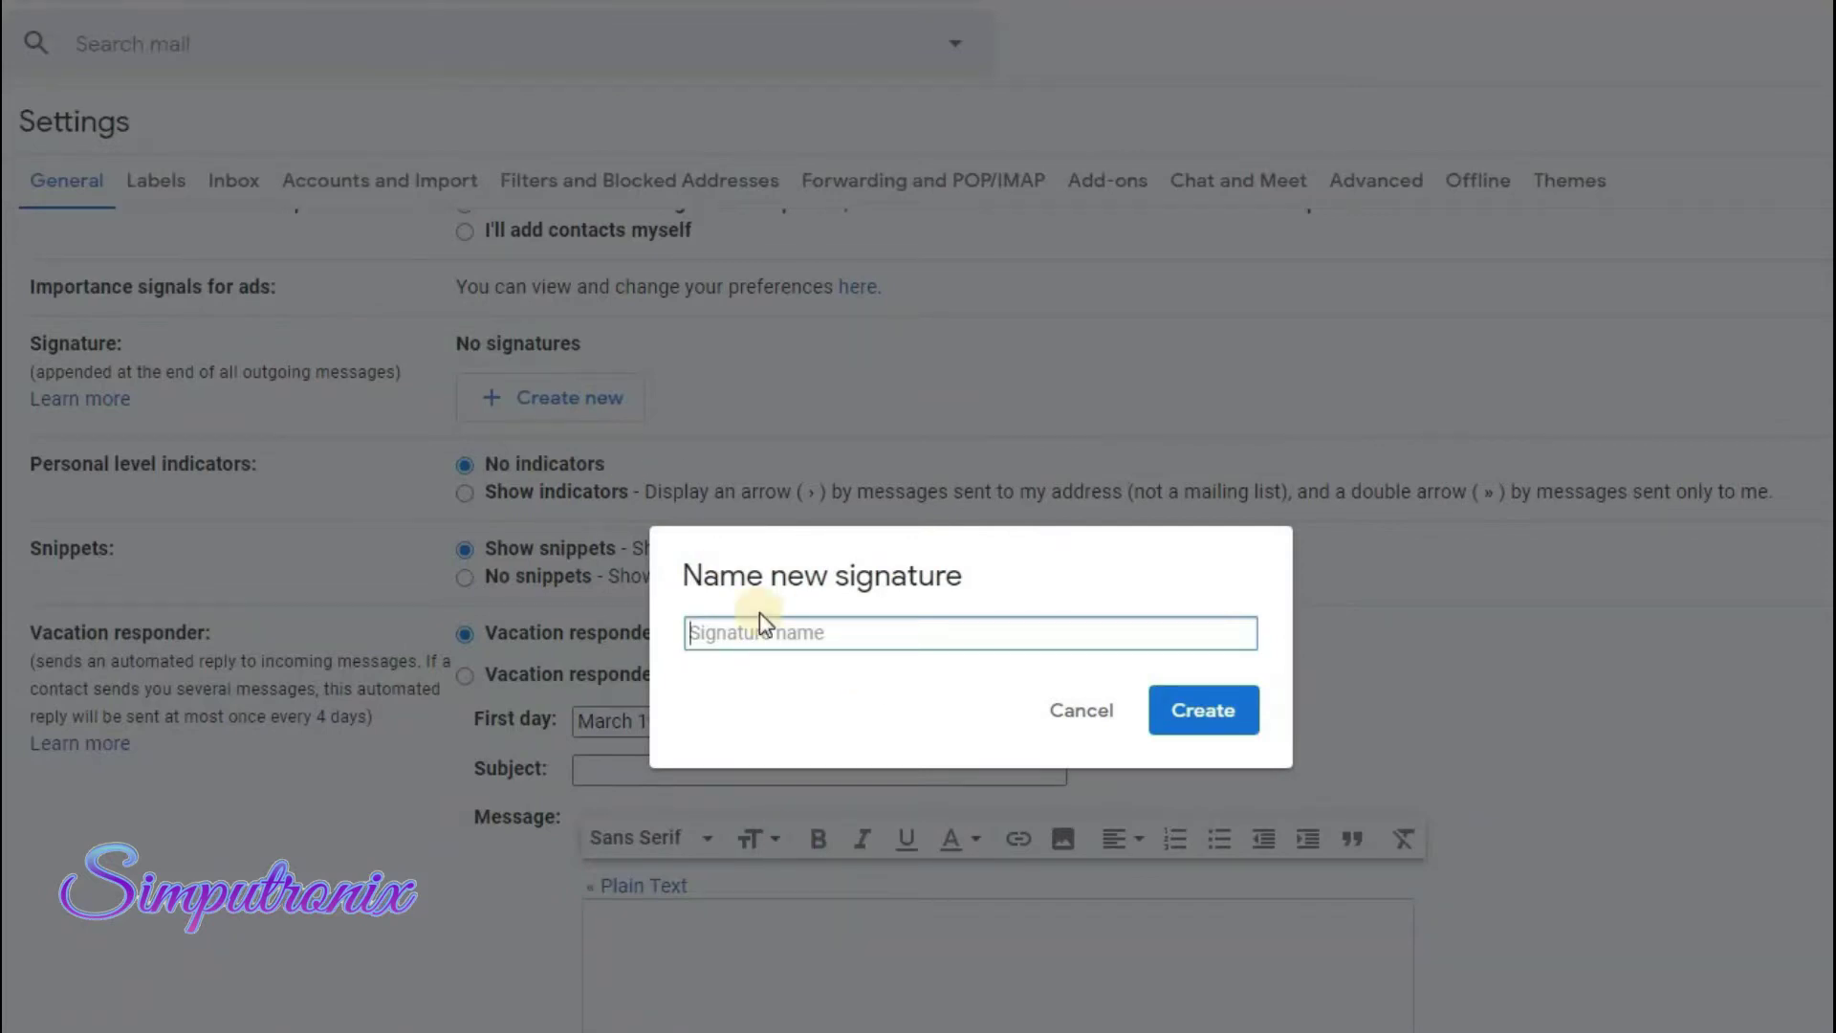
Step: Name the new signature "My Signature" and create it
type("My Signature")
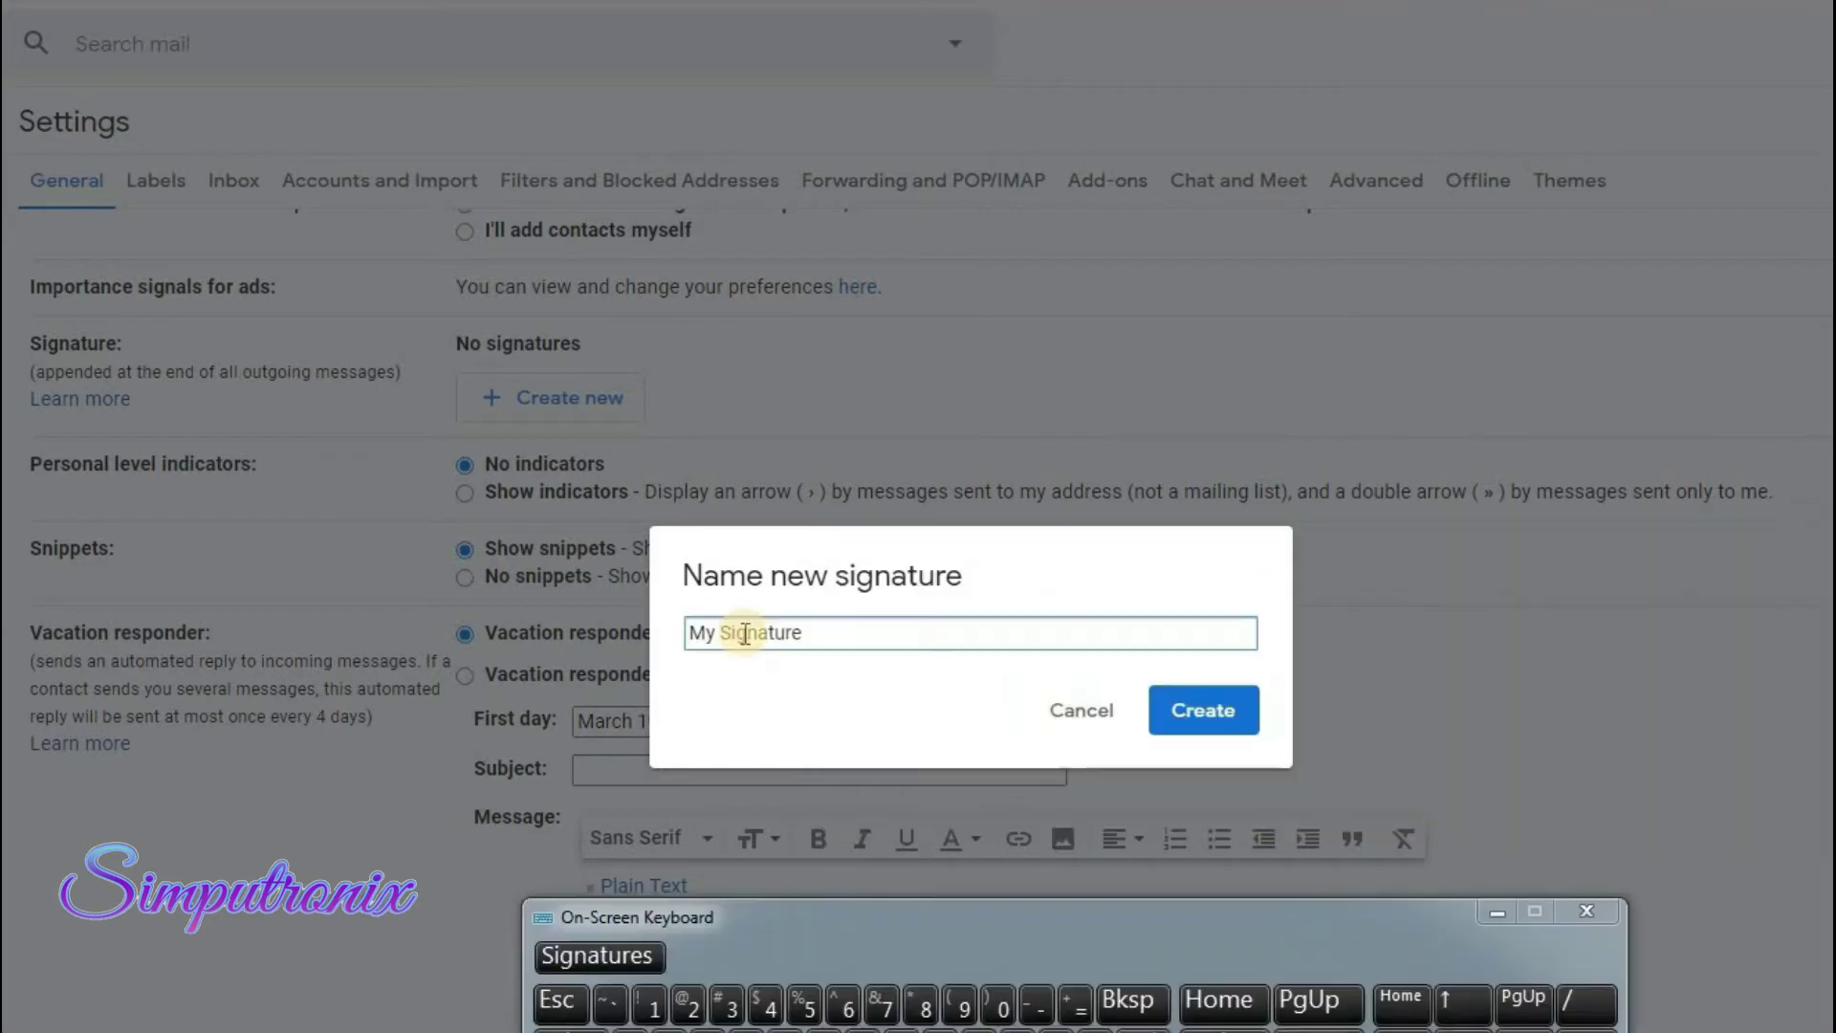
left_click(1202, 729)
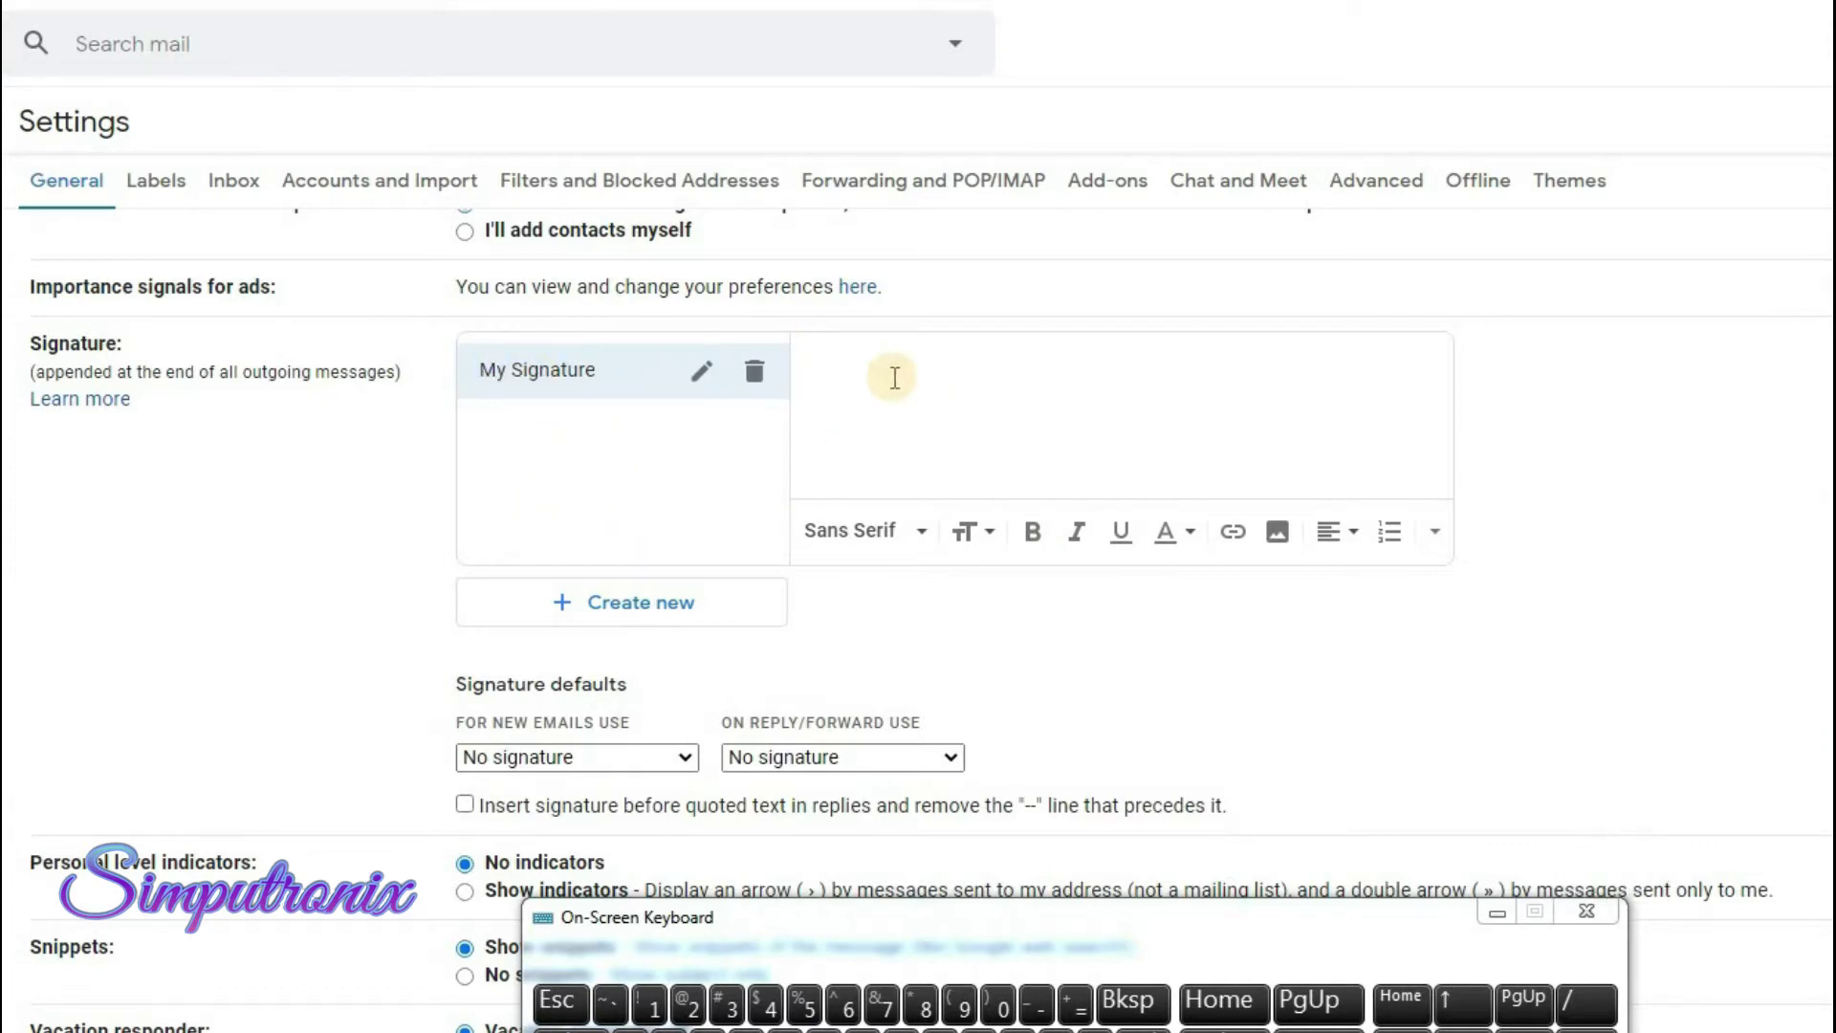
Step: Fill the signature body with the "PLEASE SUPPORT OUR GREEN INITIATIVE" save-paper notice, enclosed by dashed separator lines
scroll(934, 397, "up", 1)
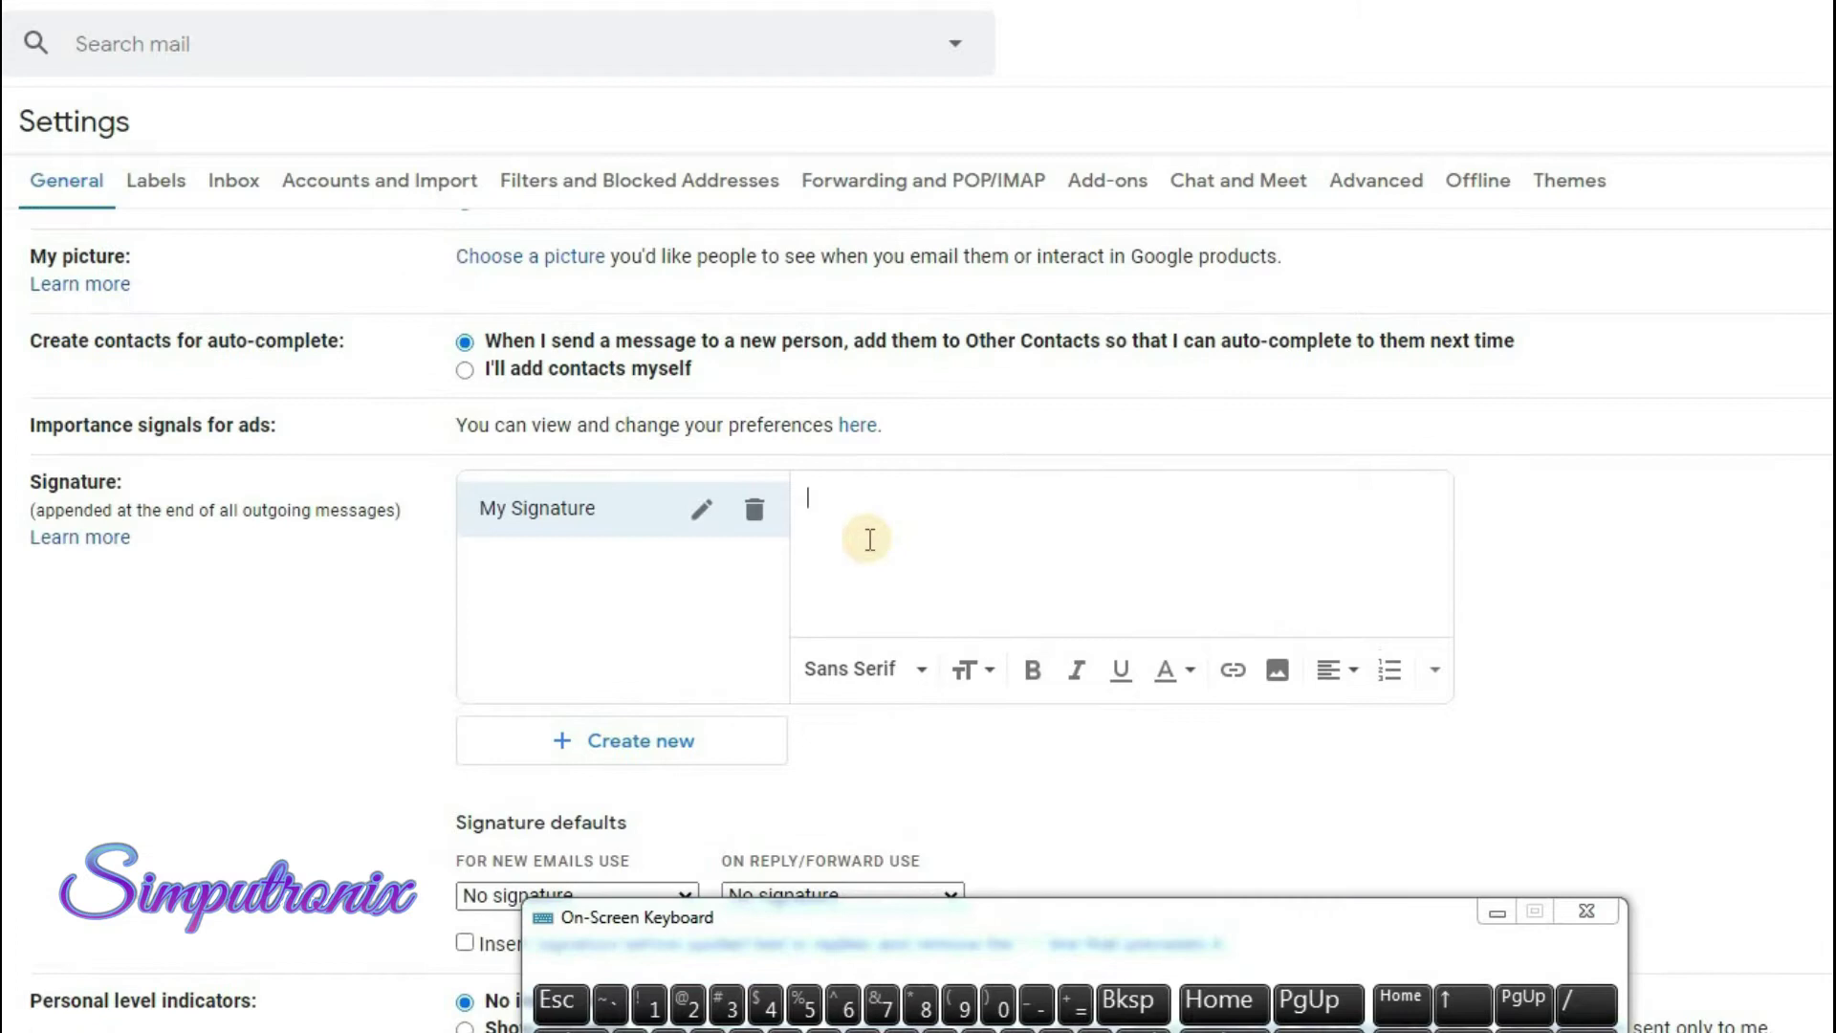
left_click(805, 499)
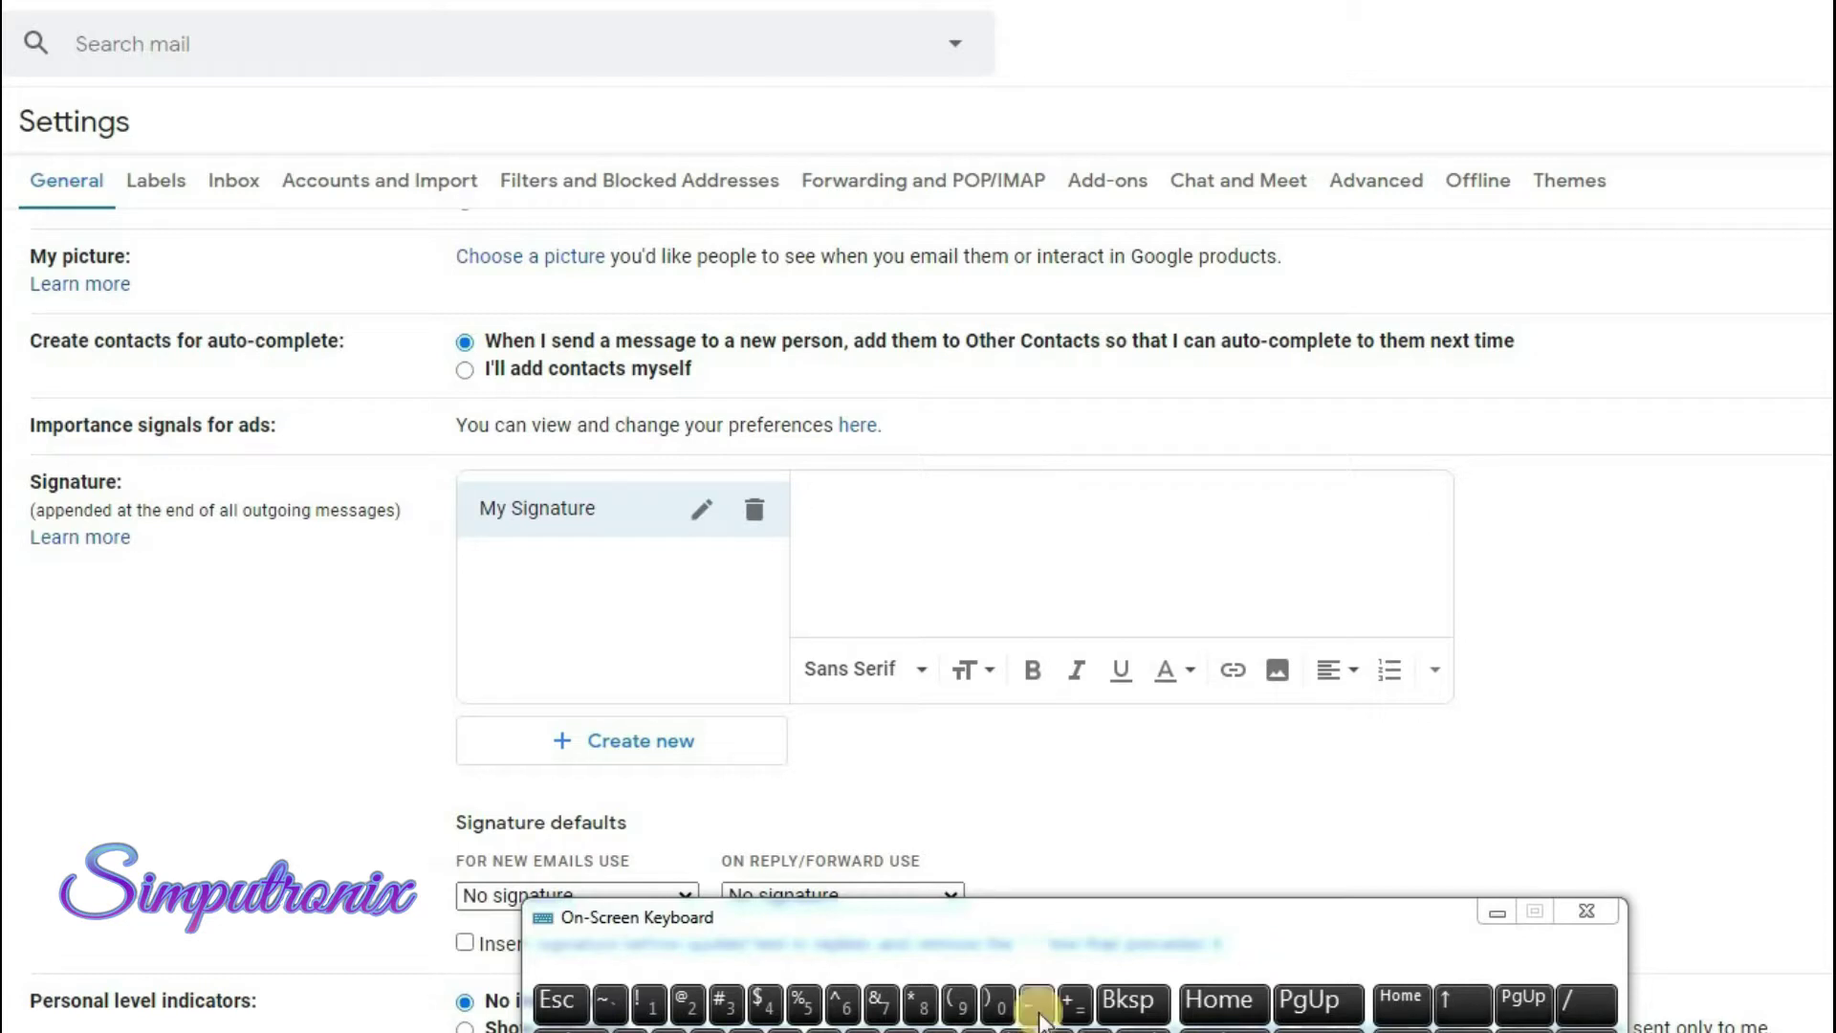
left_click(1038, 1004)
left_click(1038, 1004)
left_click(1037, 1004)
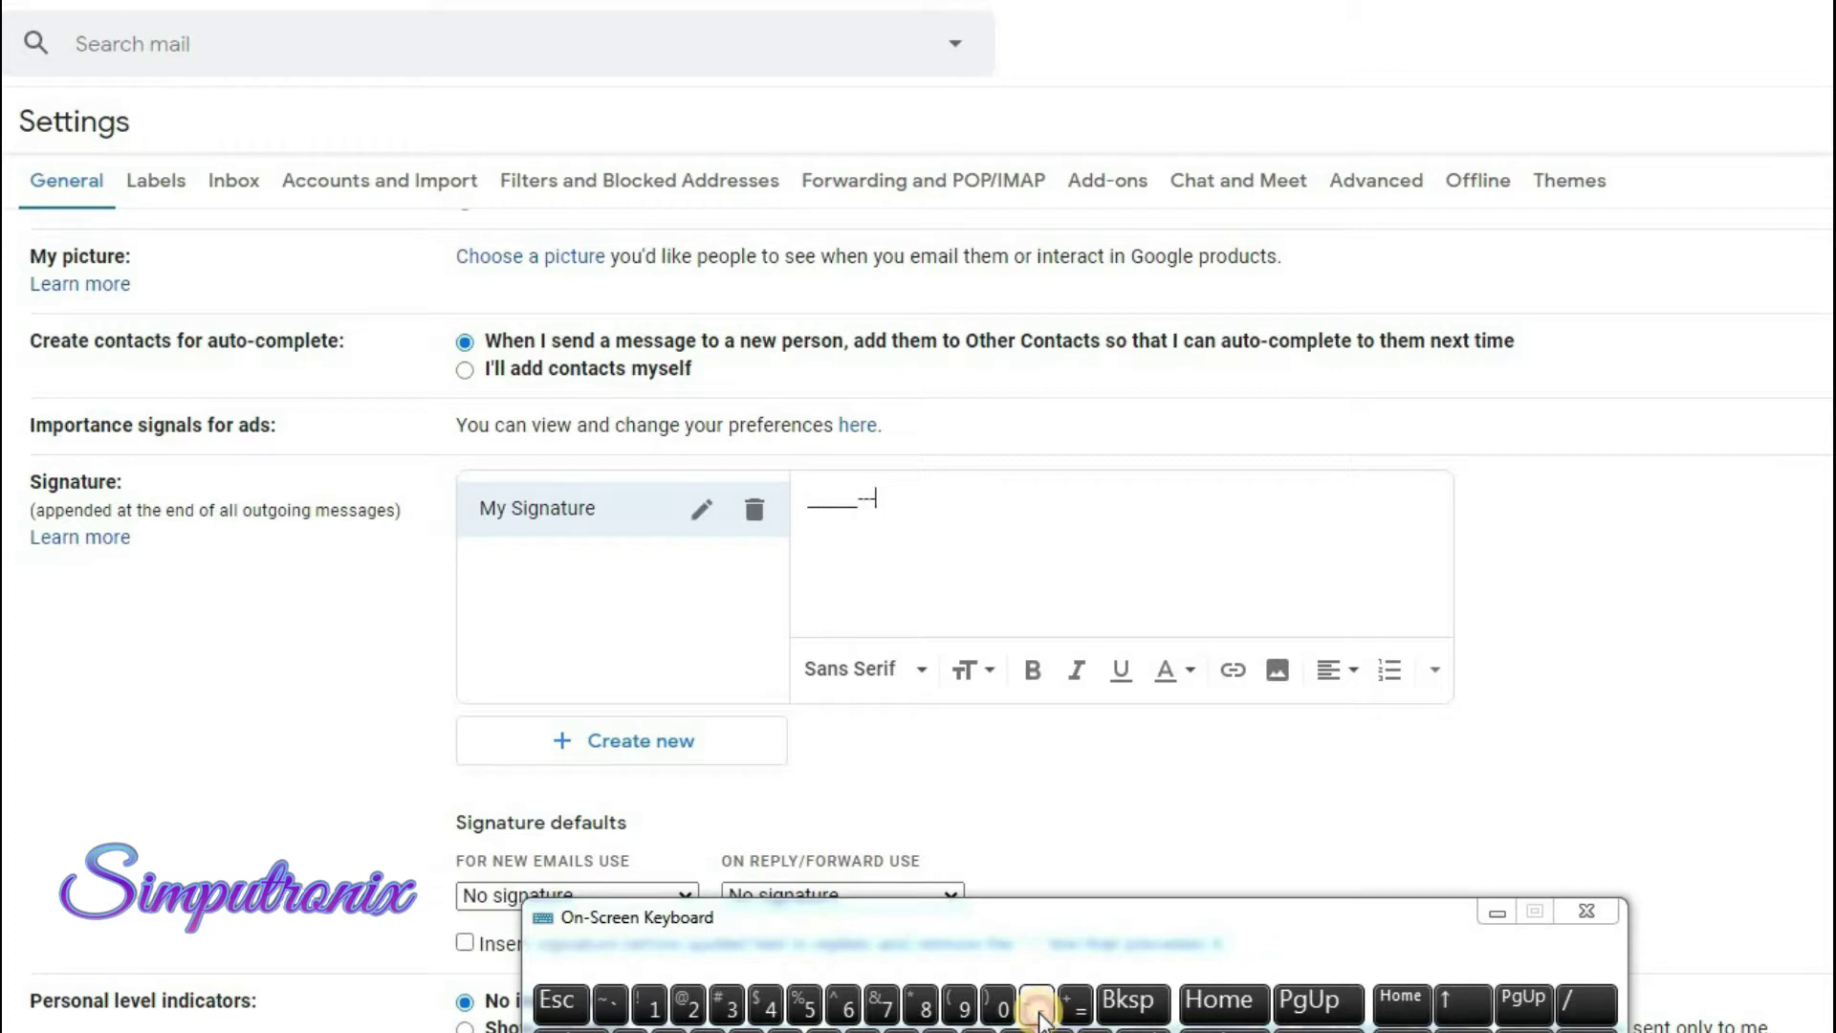
key("ctrl+v")
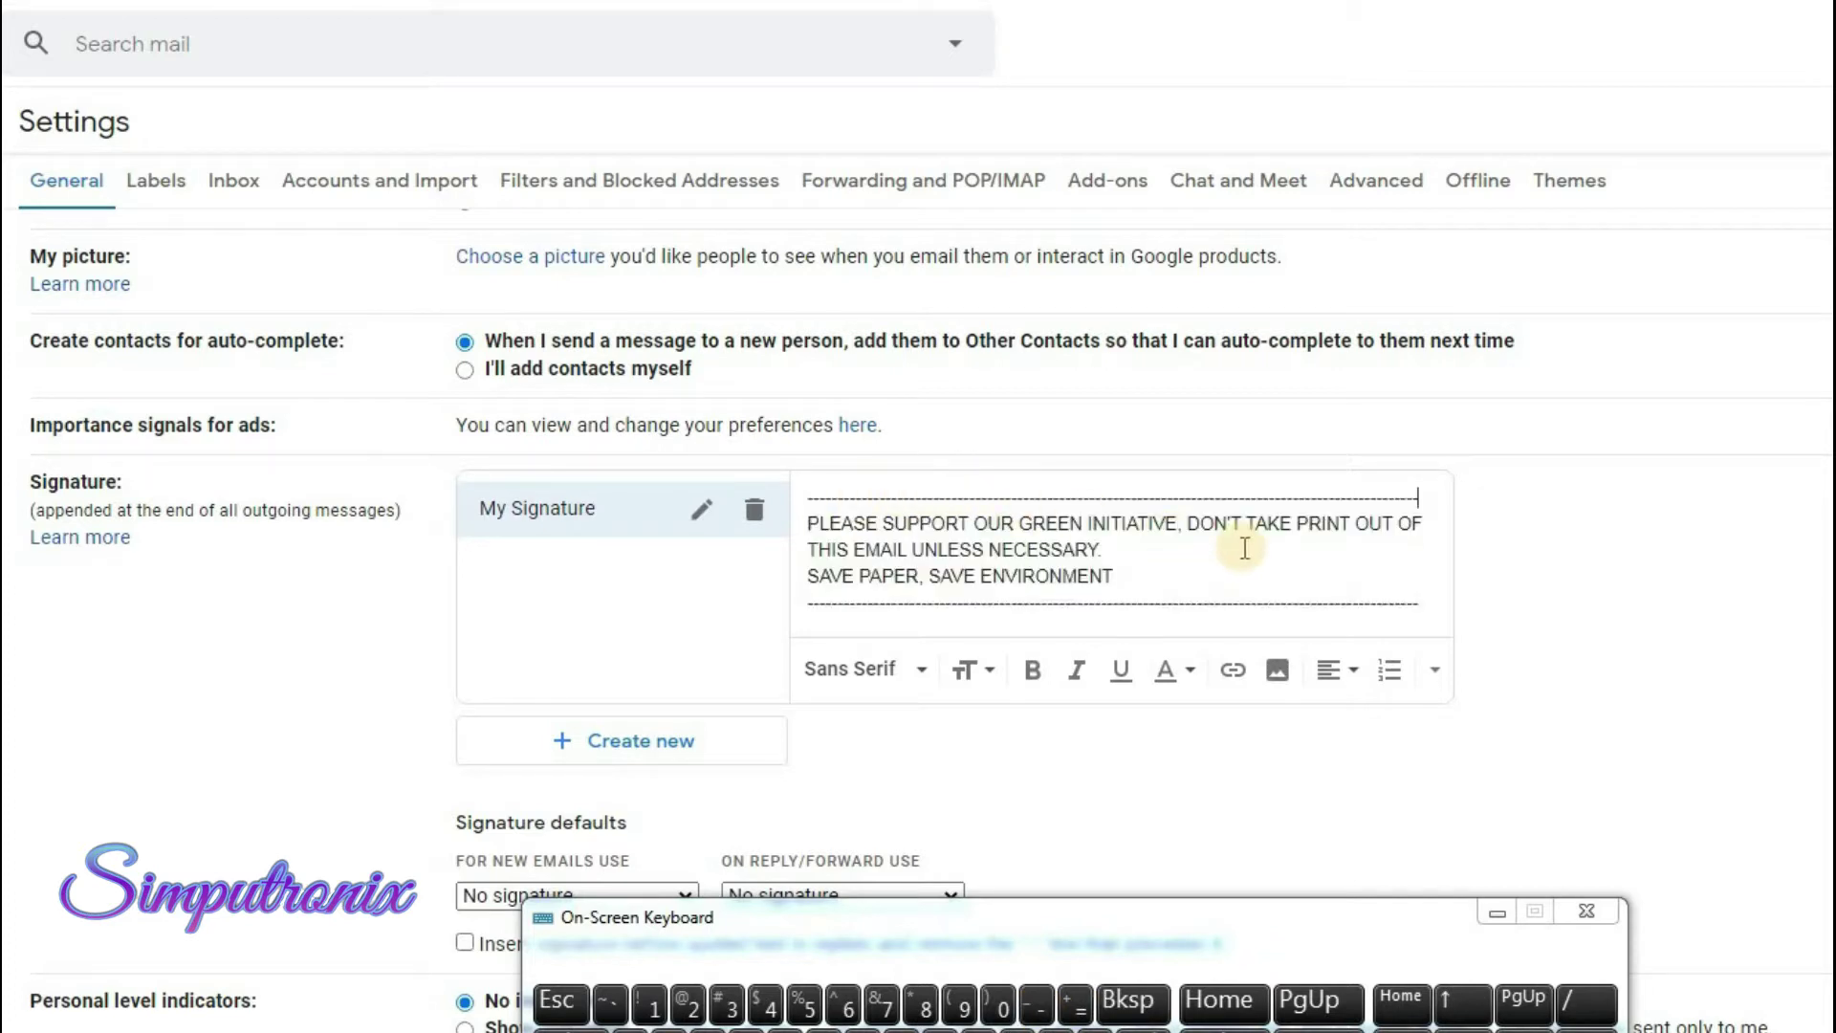
Step: Add the lines "Thanks & Regards" and "Simputronix", followed by a blank line, above the first dashed separator
left_click(813, 494)
key("Return")
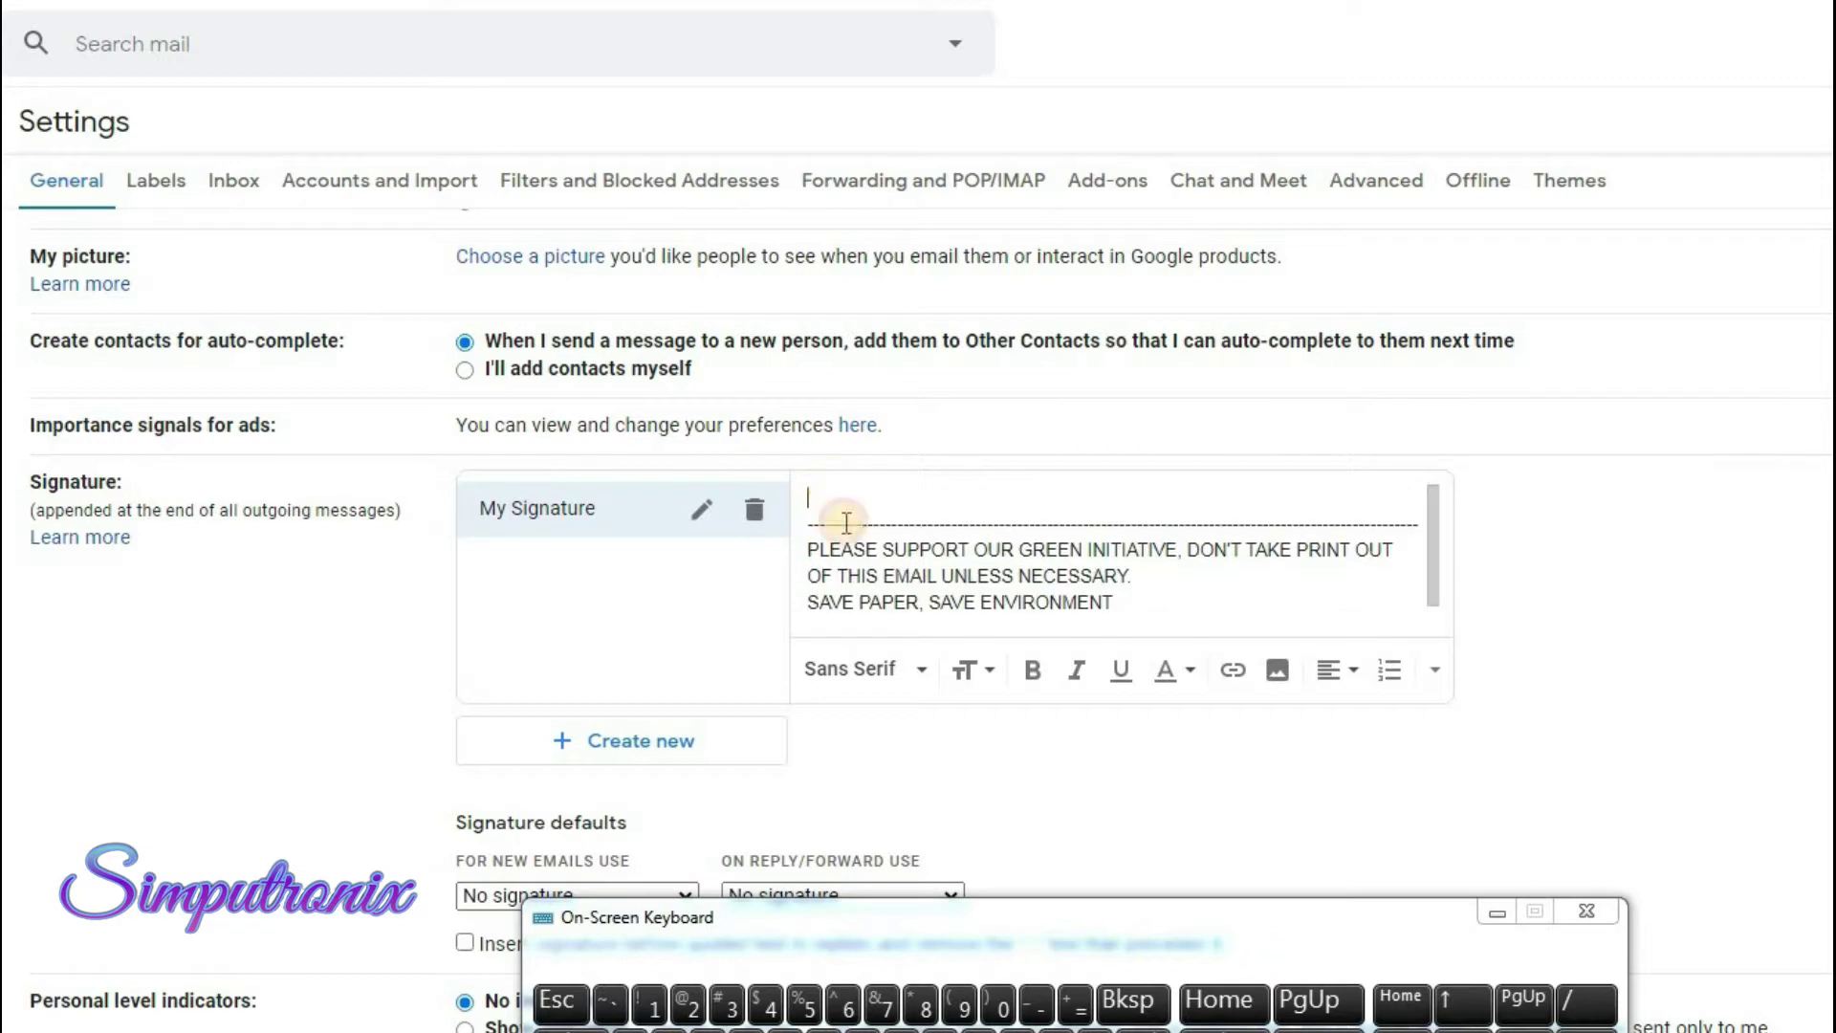
type("T")
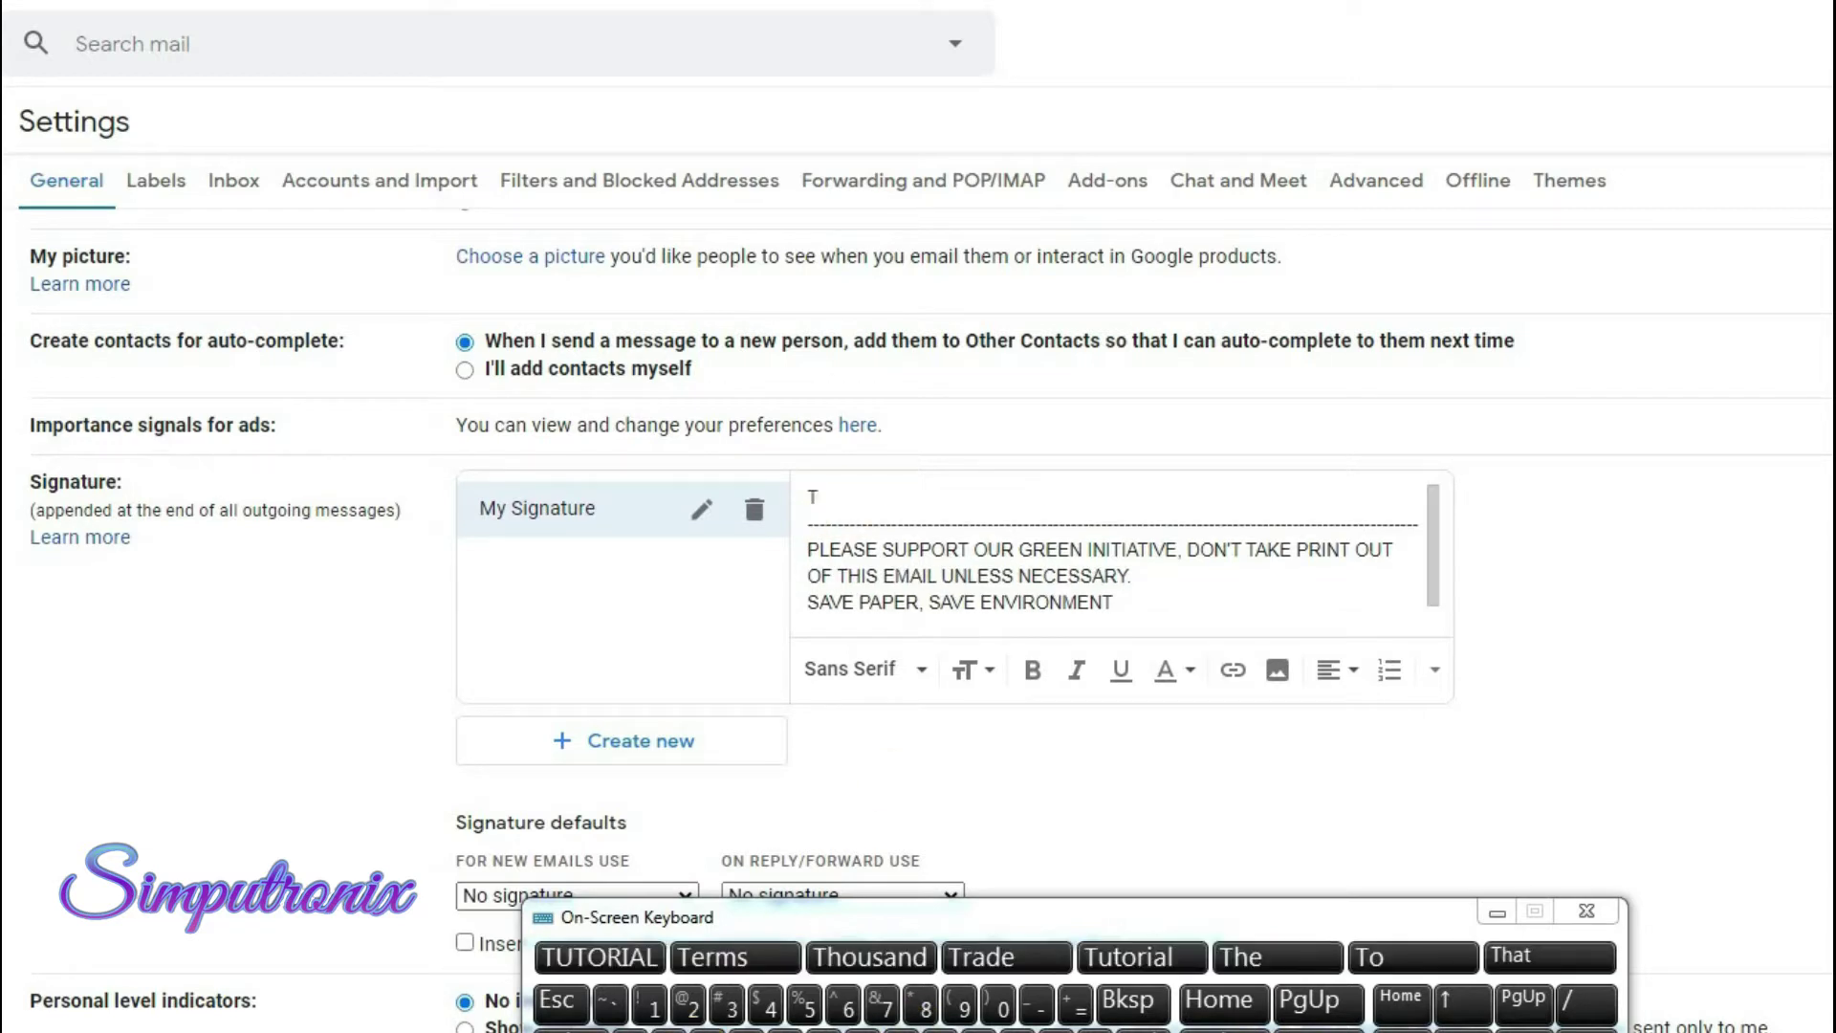
type("hanks & Regards")
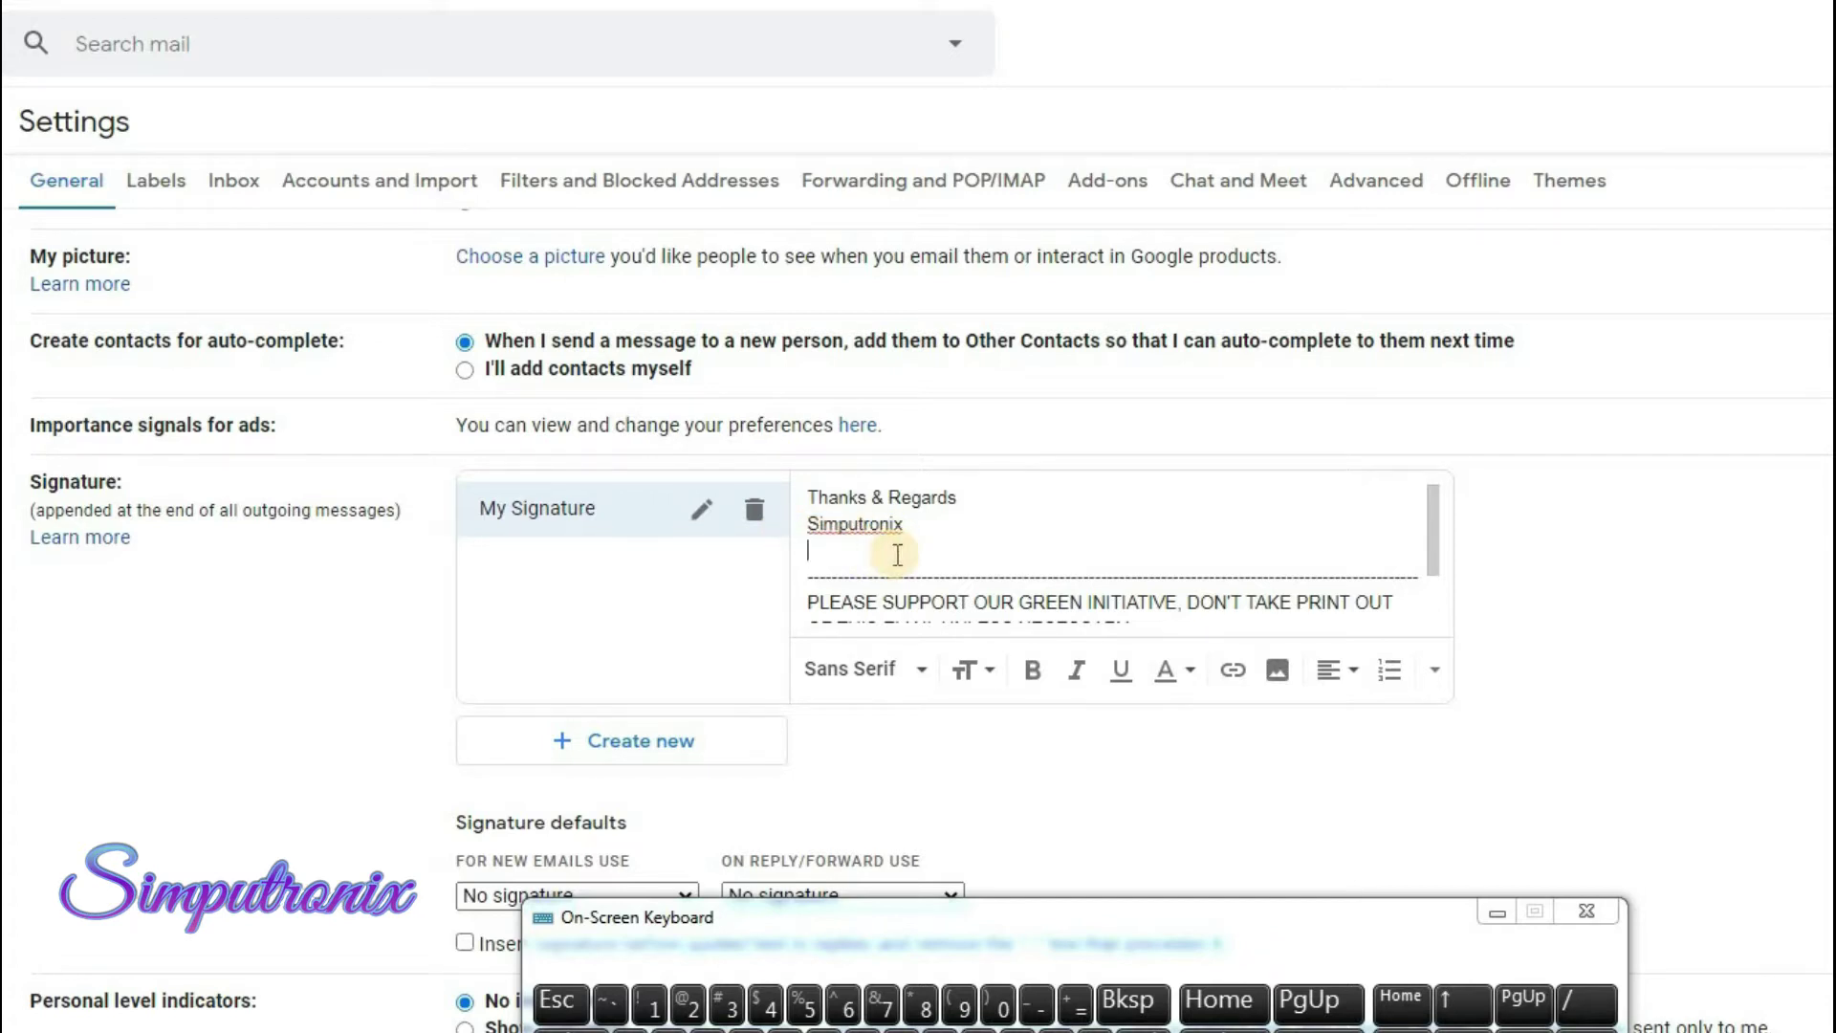
scroll(897, 555, "down", 1)
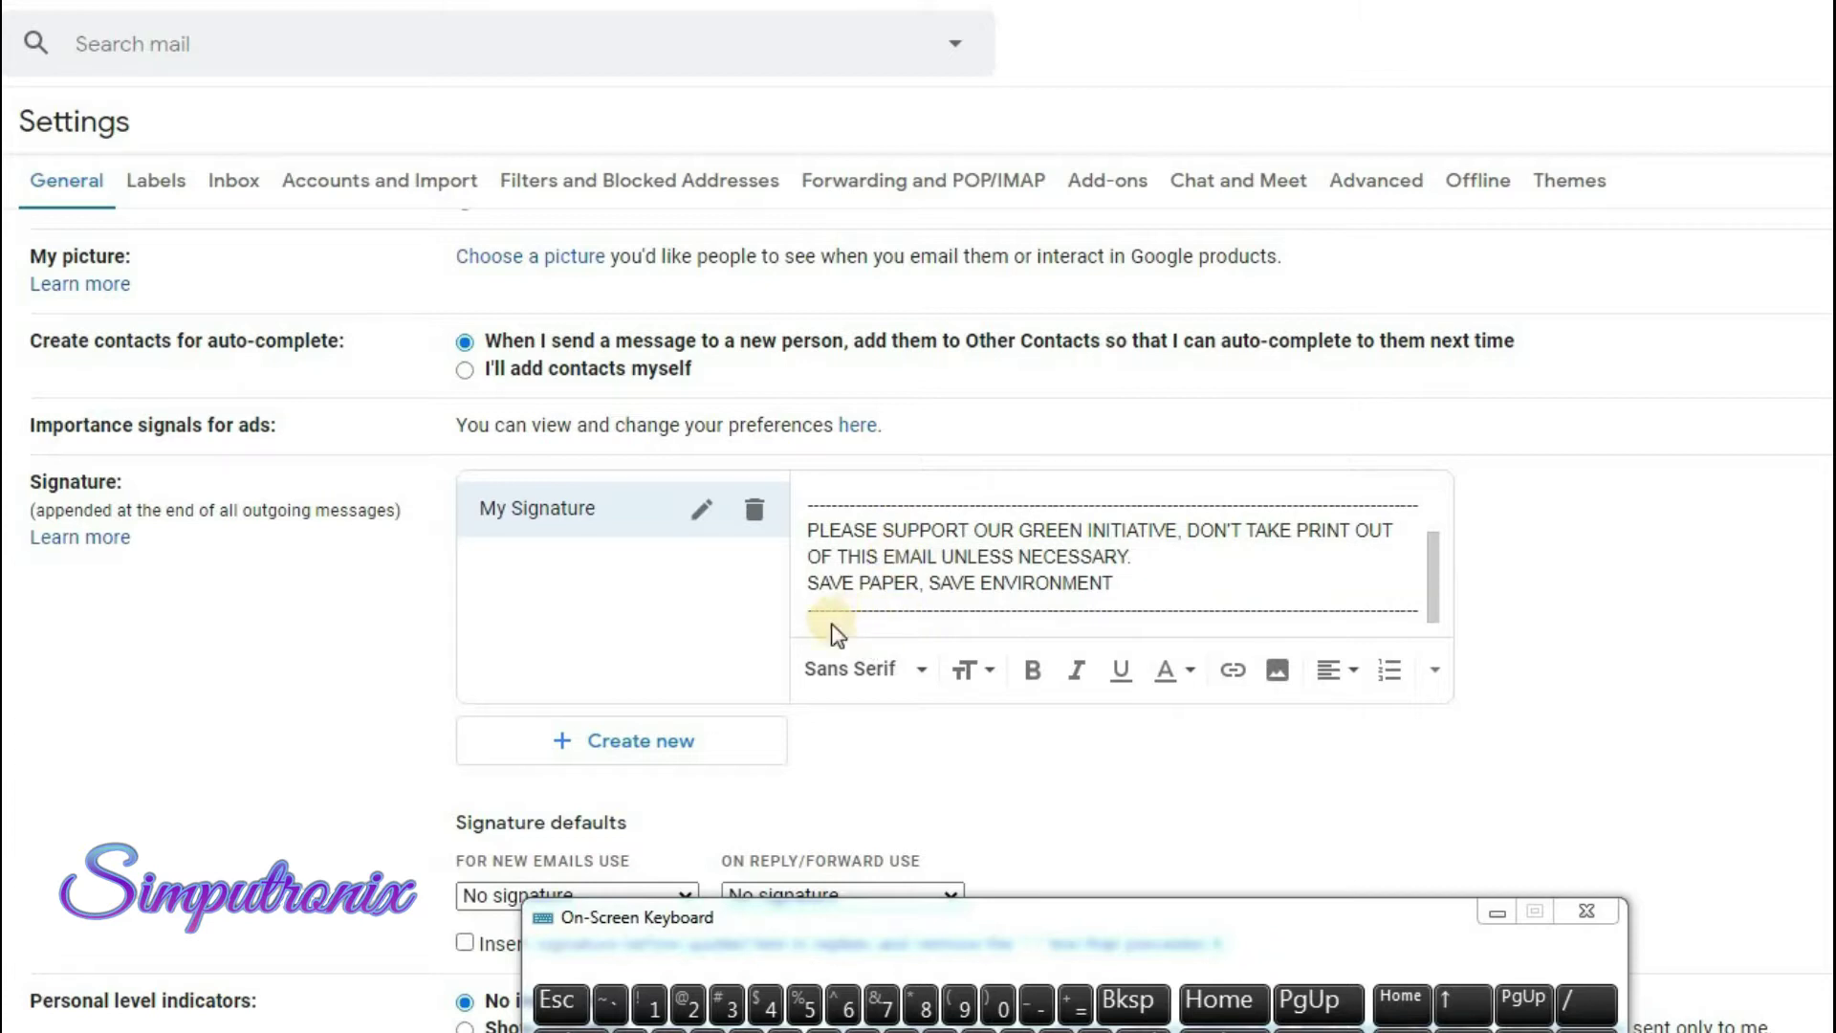
left_click(880, 615)
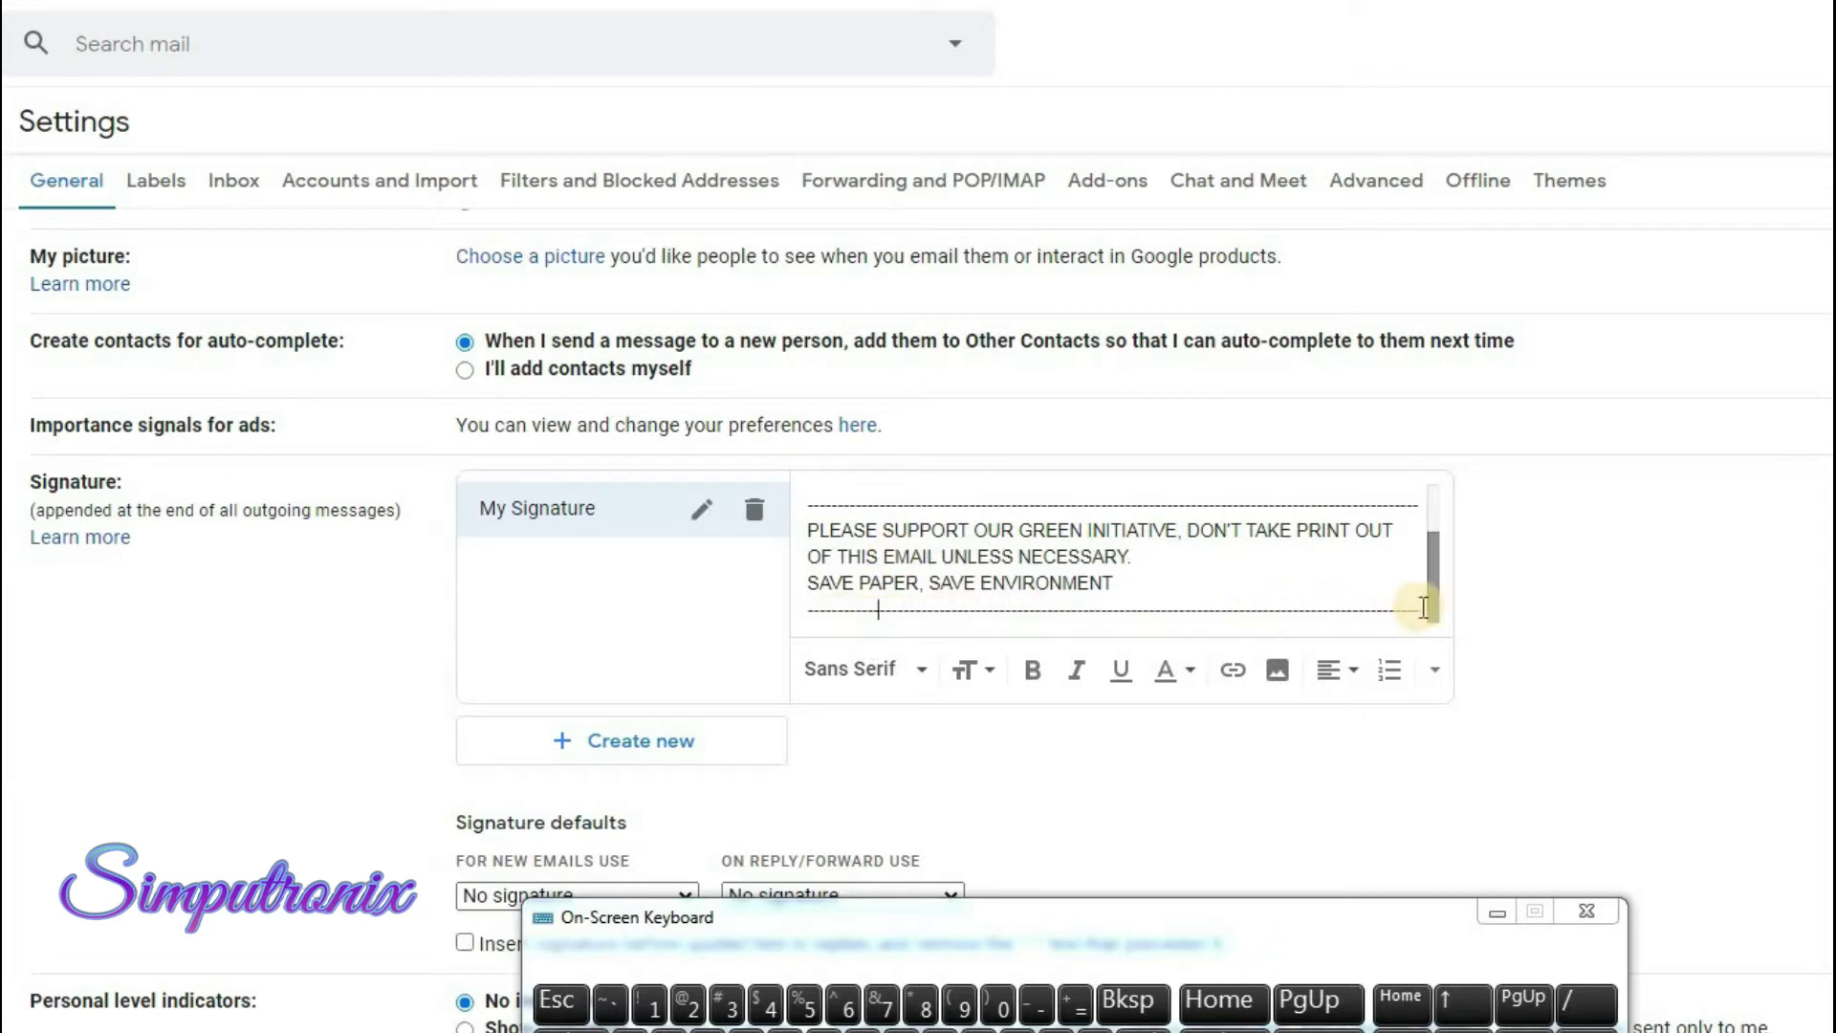
scroll(1148, 583, "up", 1)
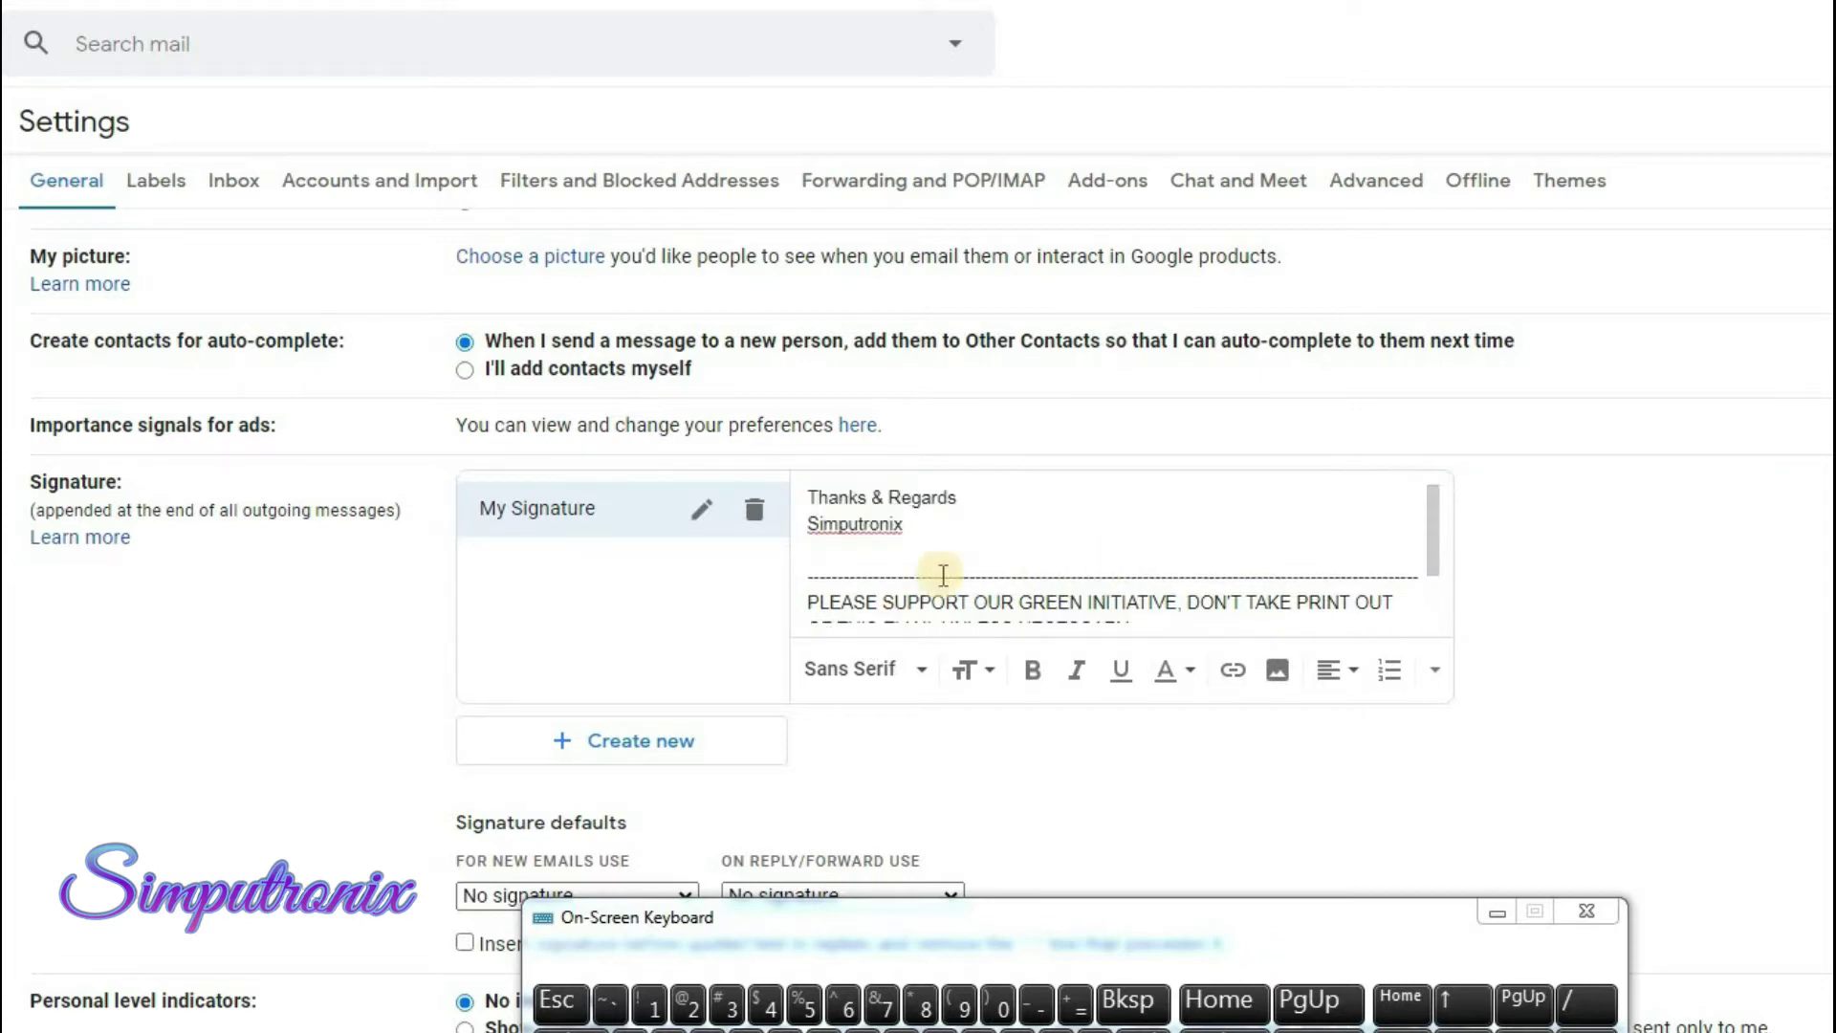
left_click(830, 554)
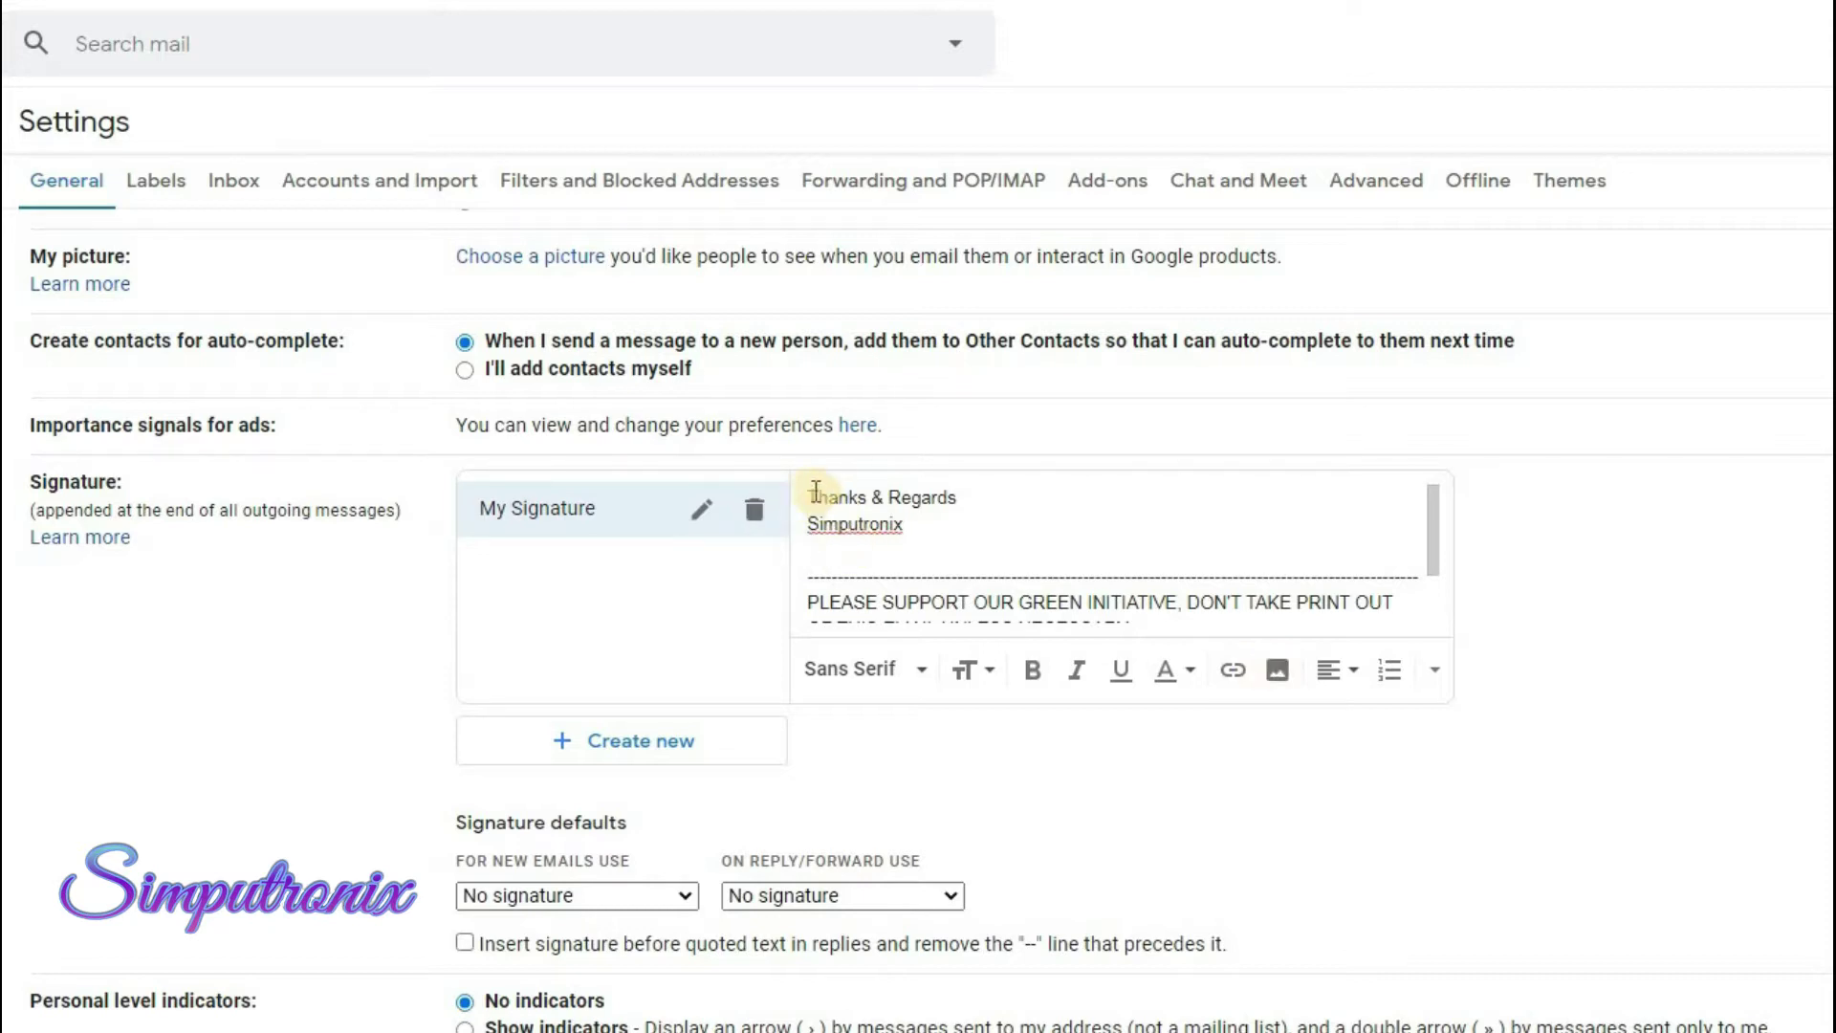
Step: Give the "Thanks & Regards" and "Simputronix" lines a bright green background colour
left_click_drag(812, 493, 967, 520)
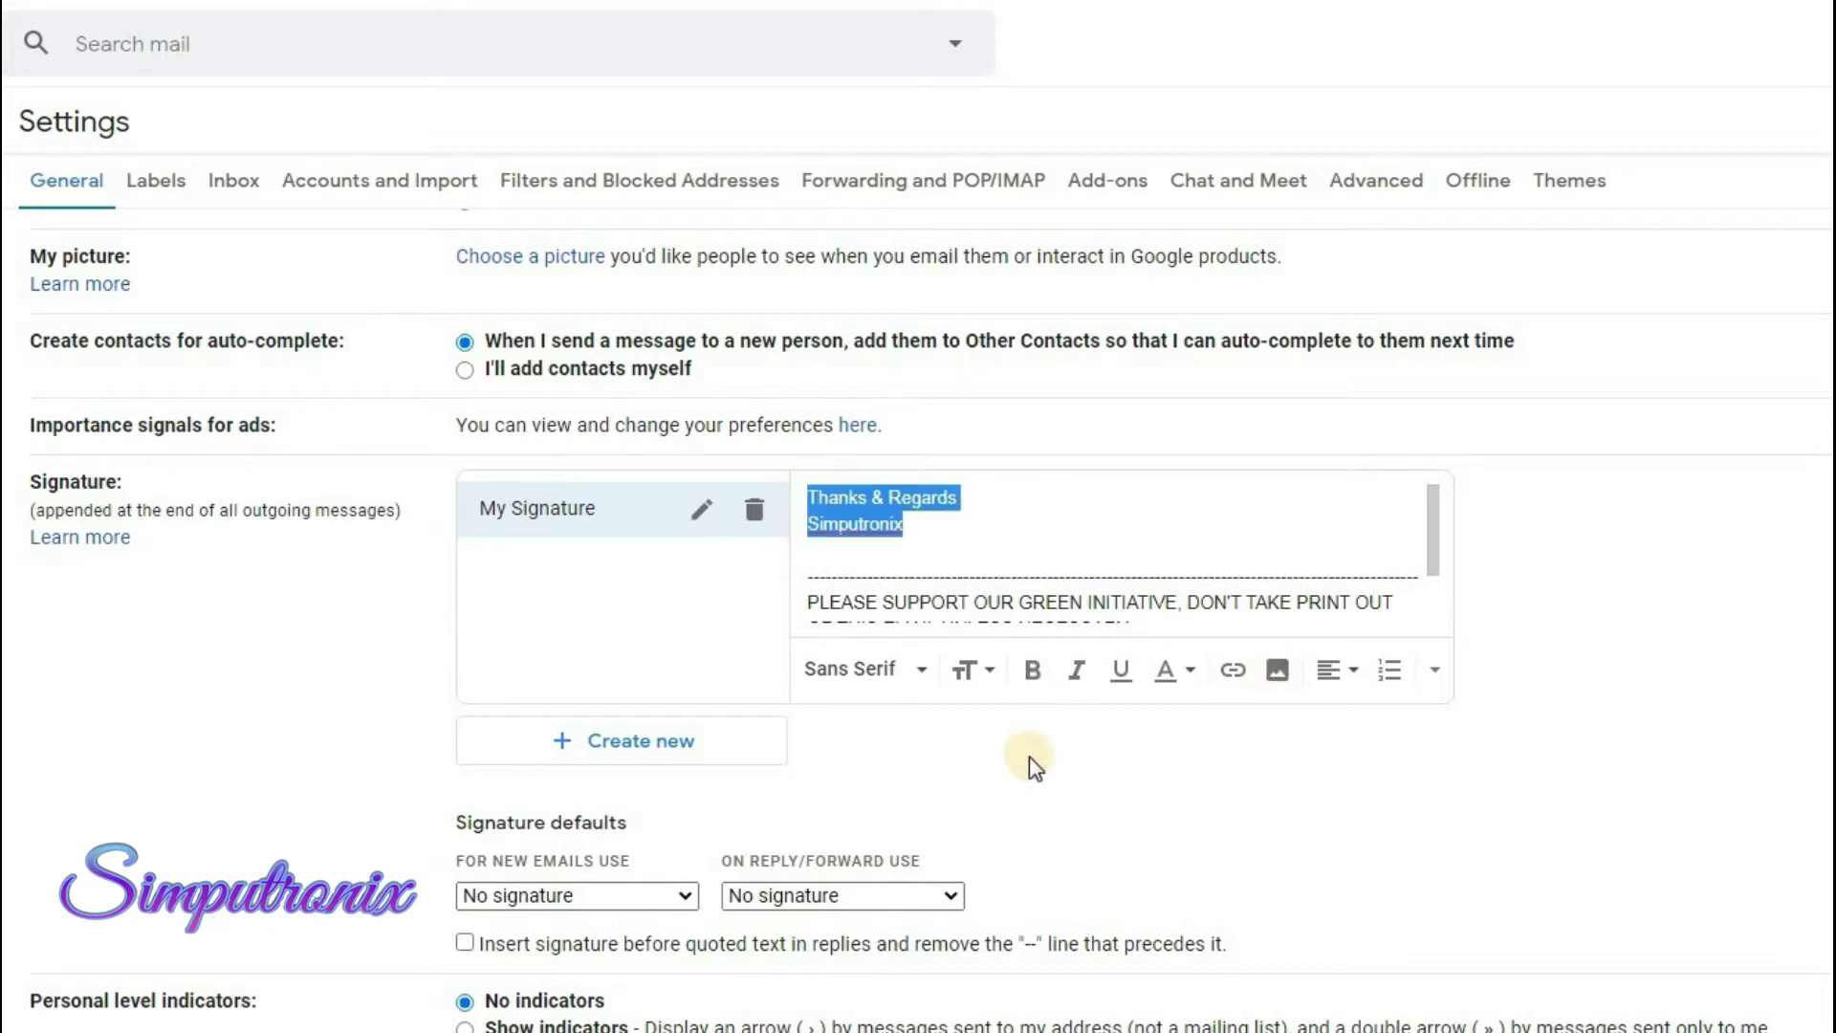
left_click(1182, 672)
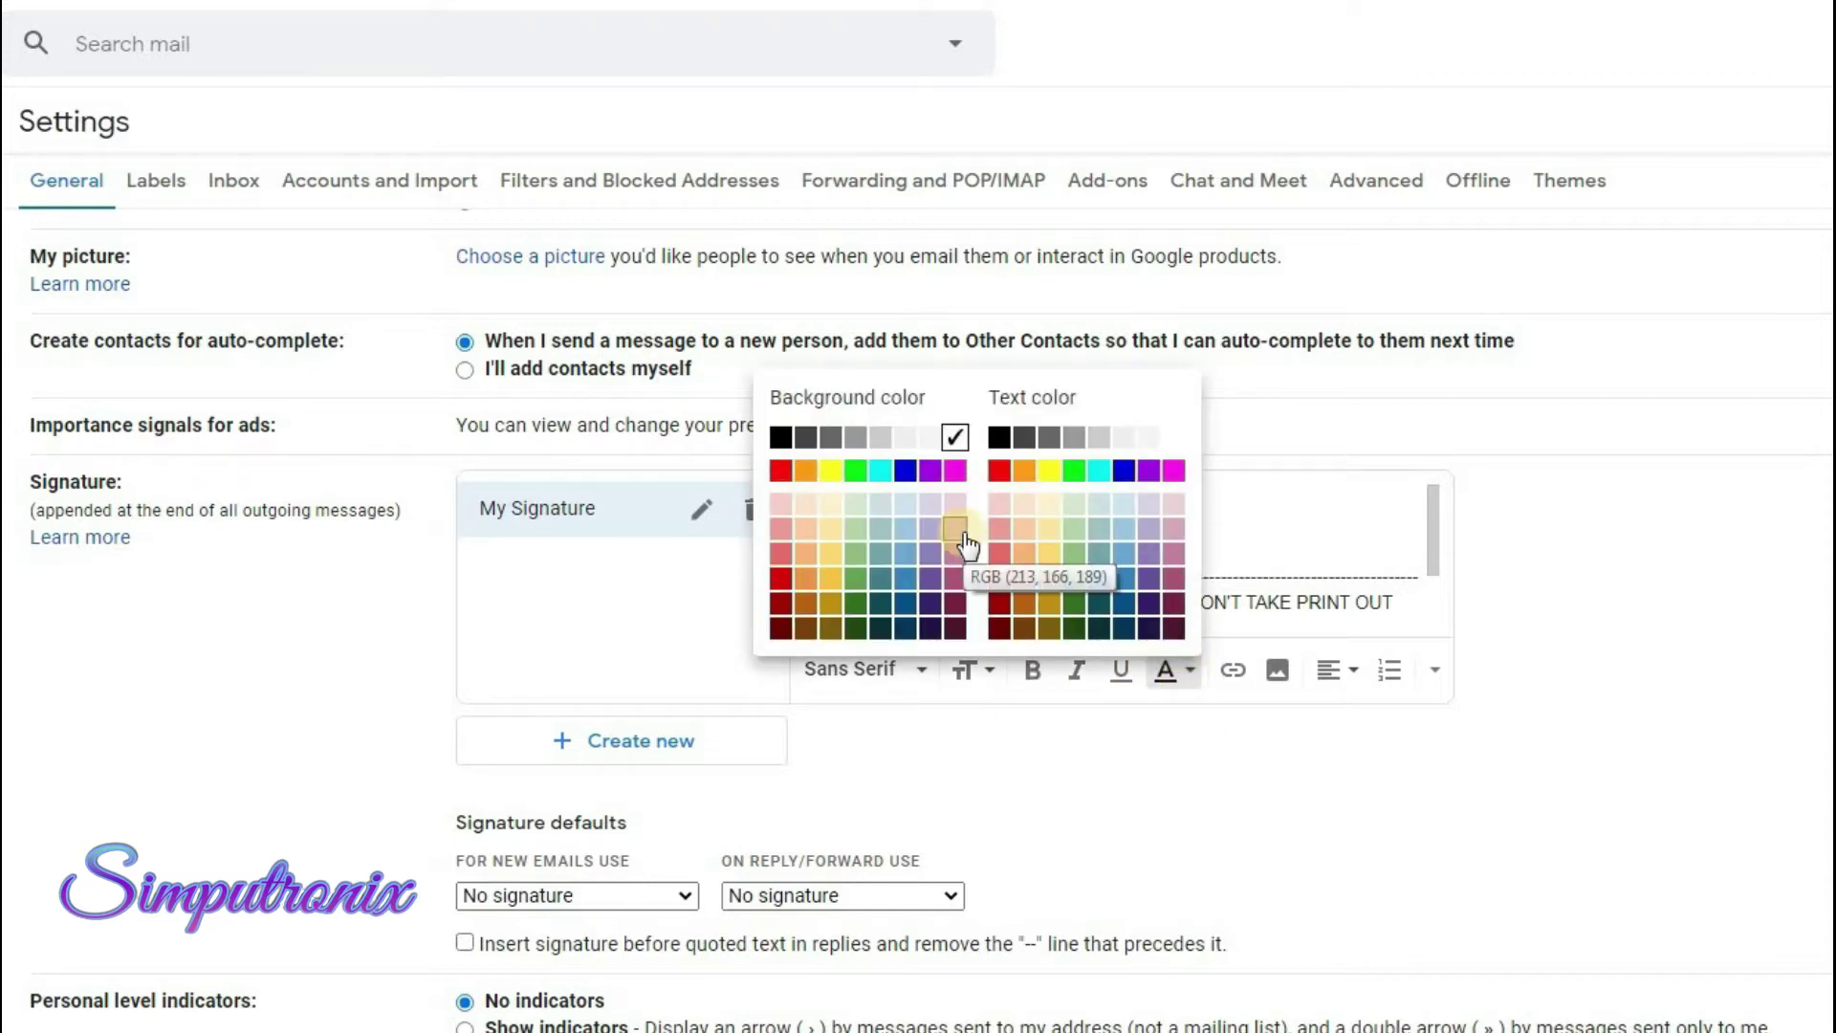
left_click(855, 469)
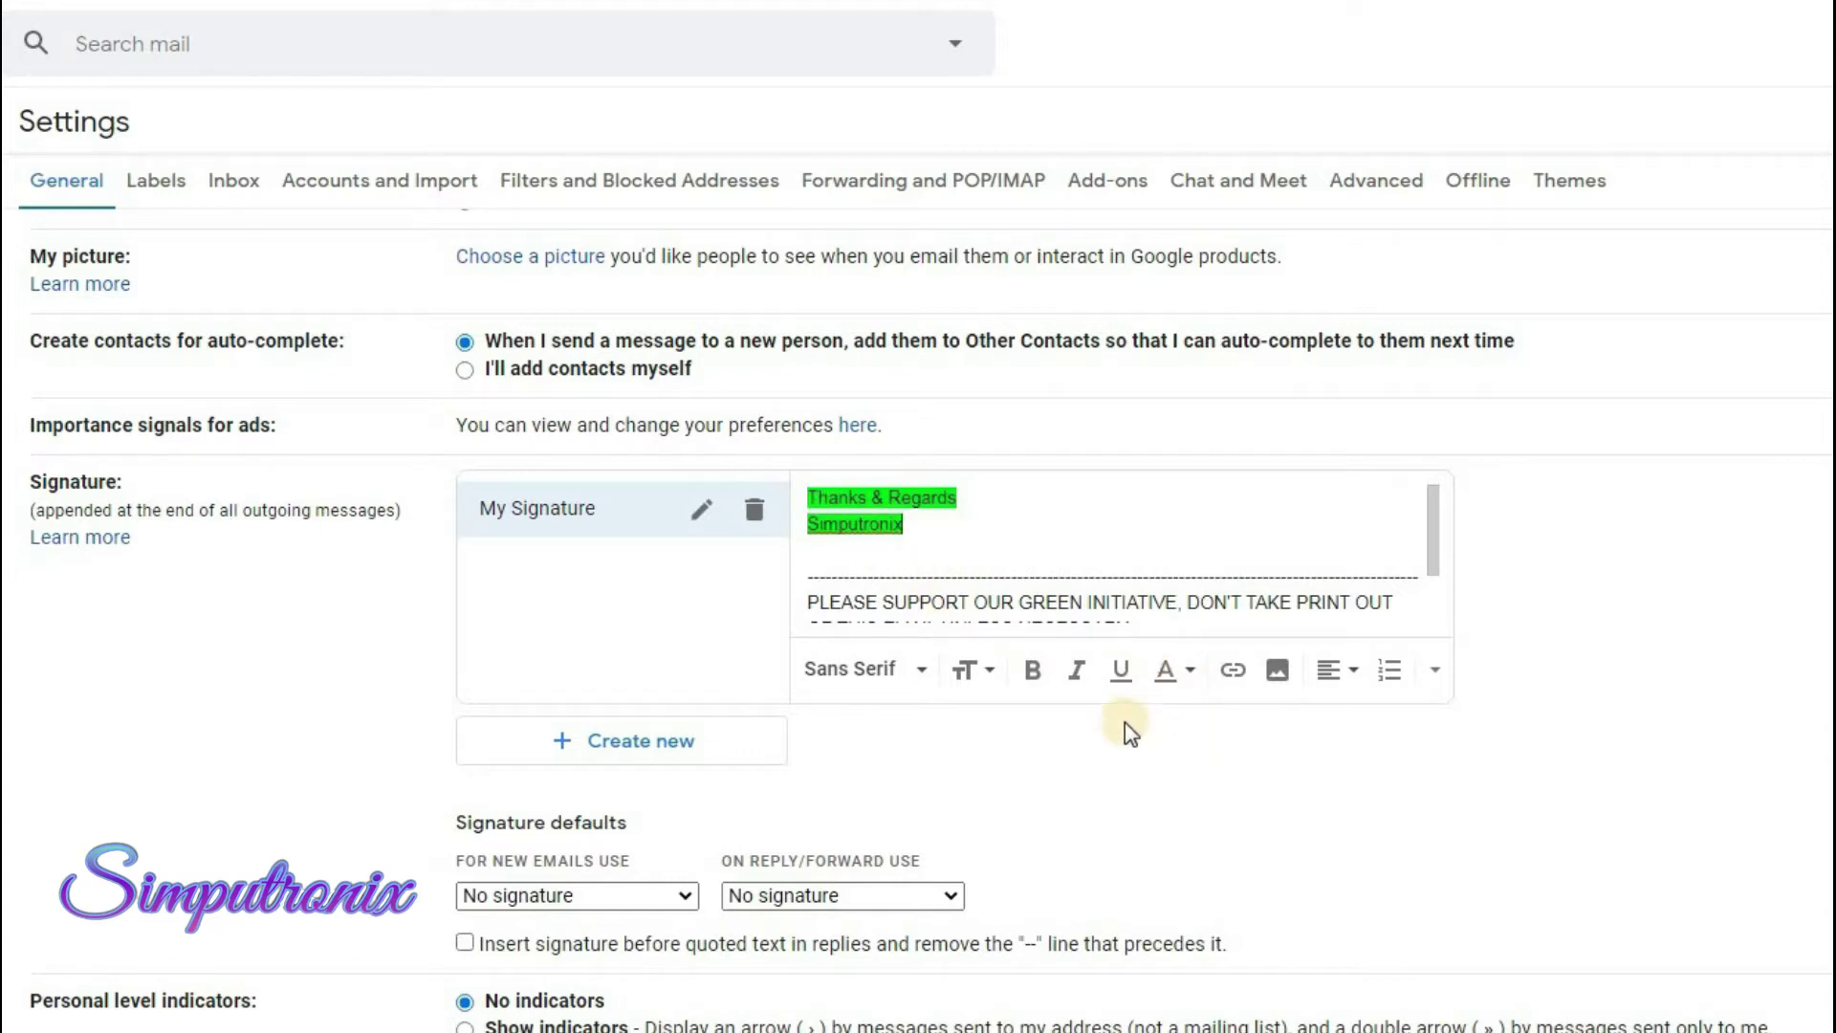
left_click(977, 672)
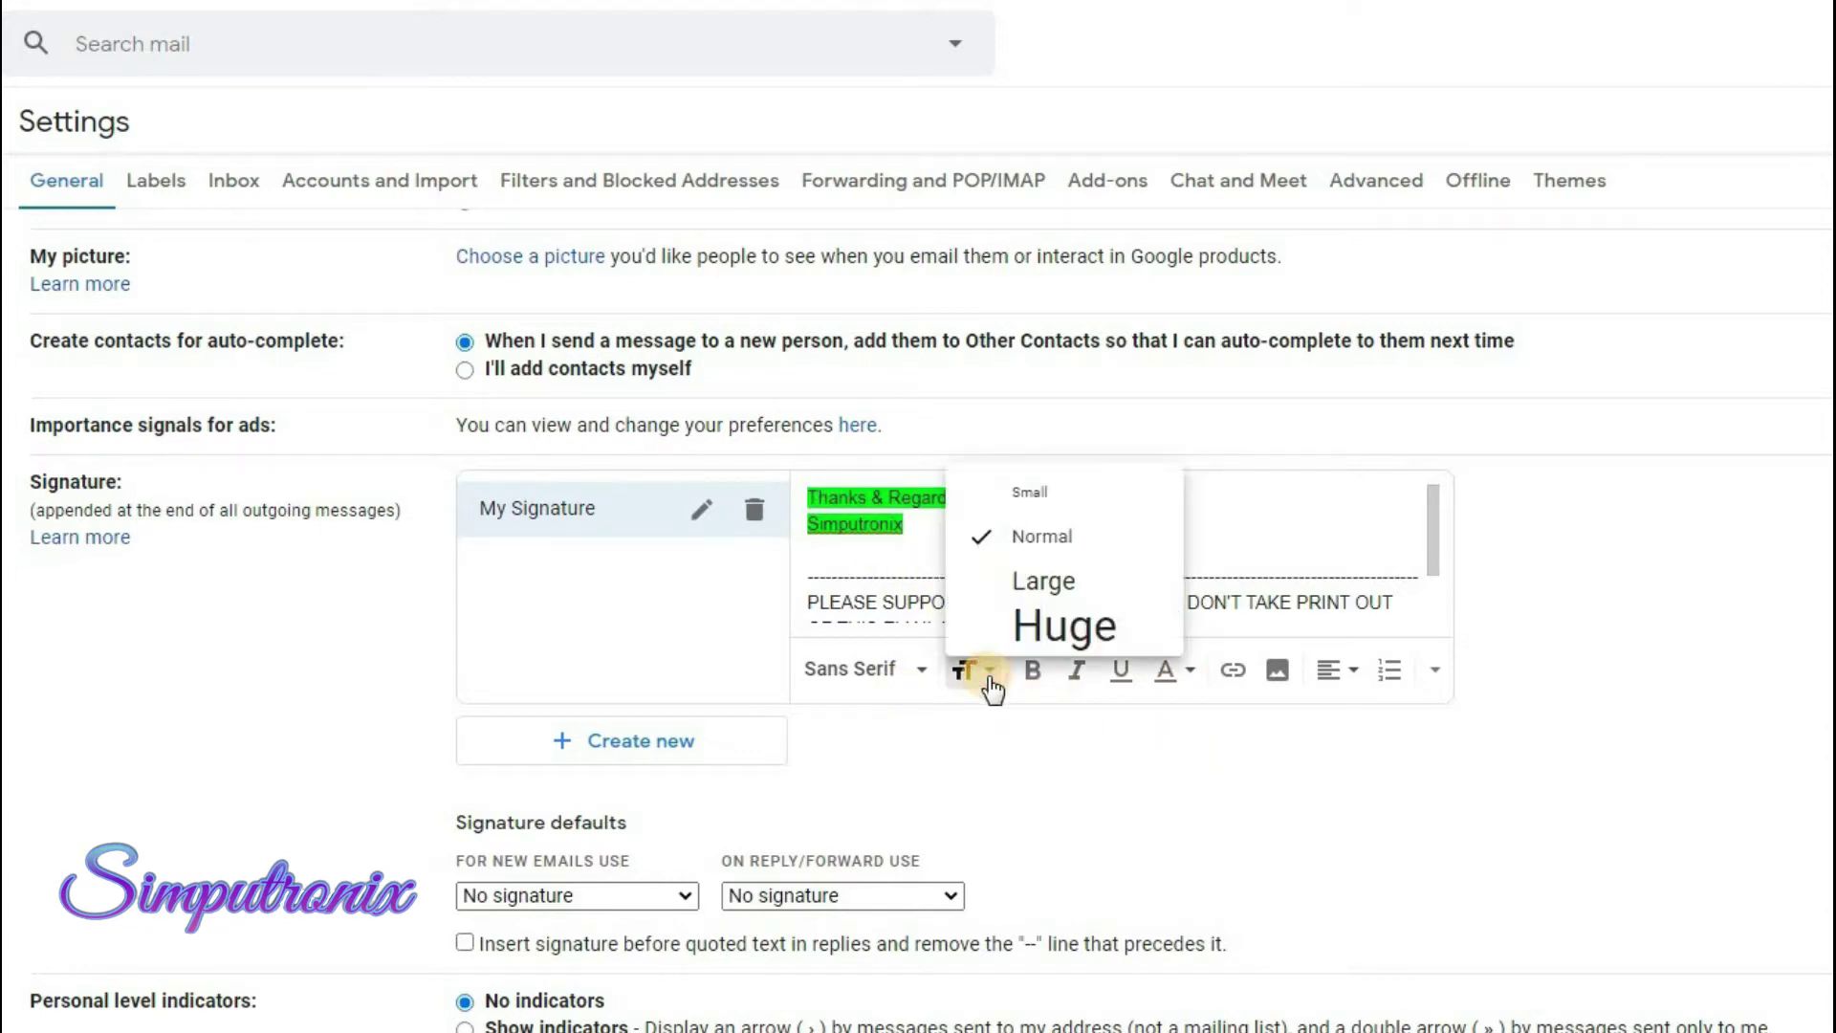
left_click(1004, 800)
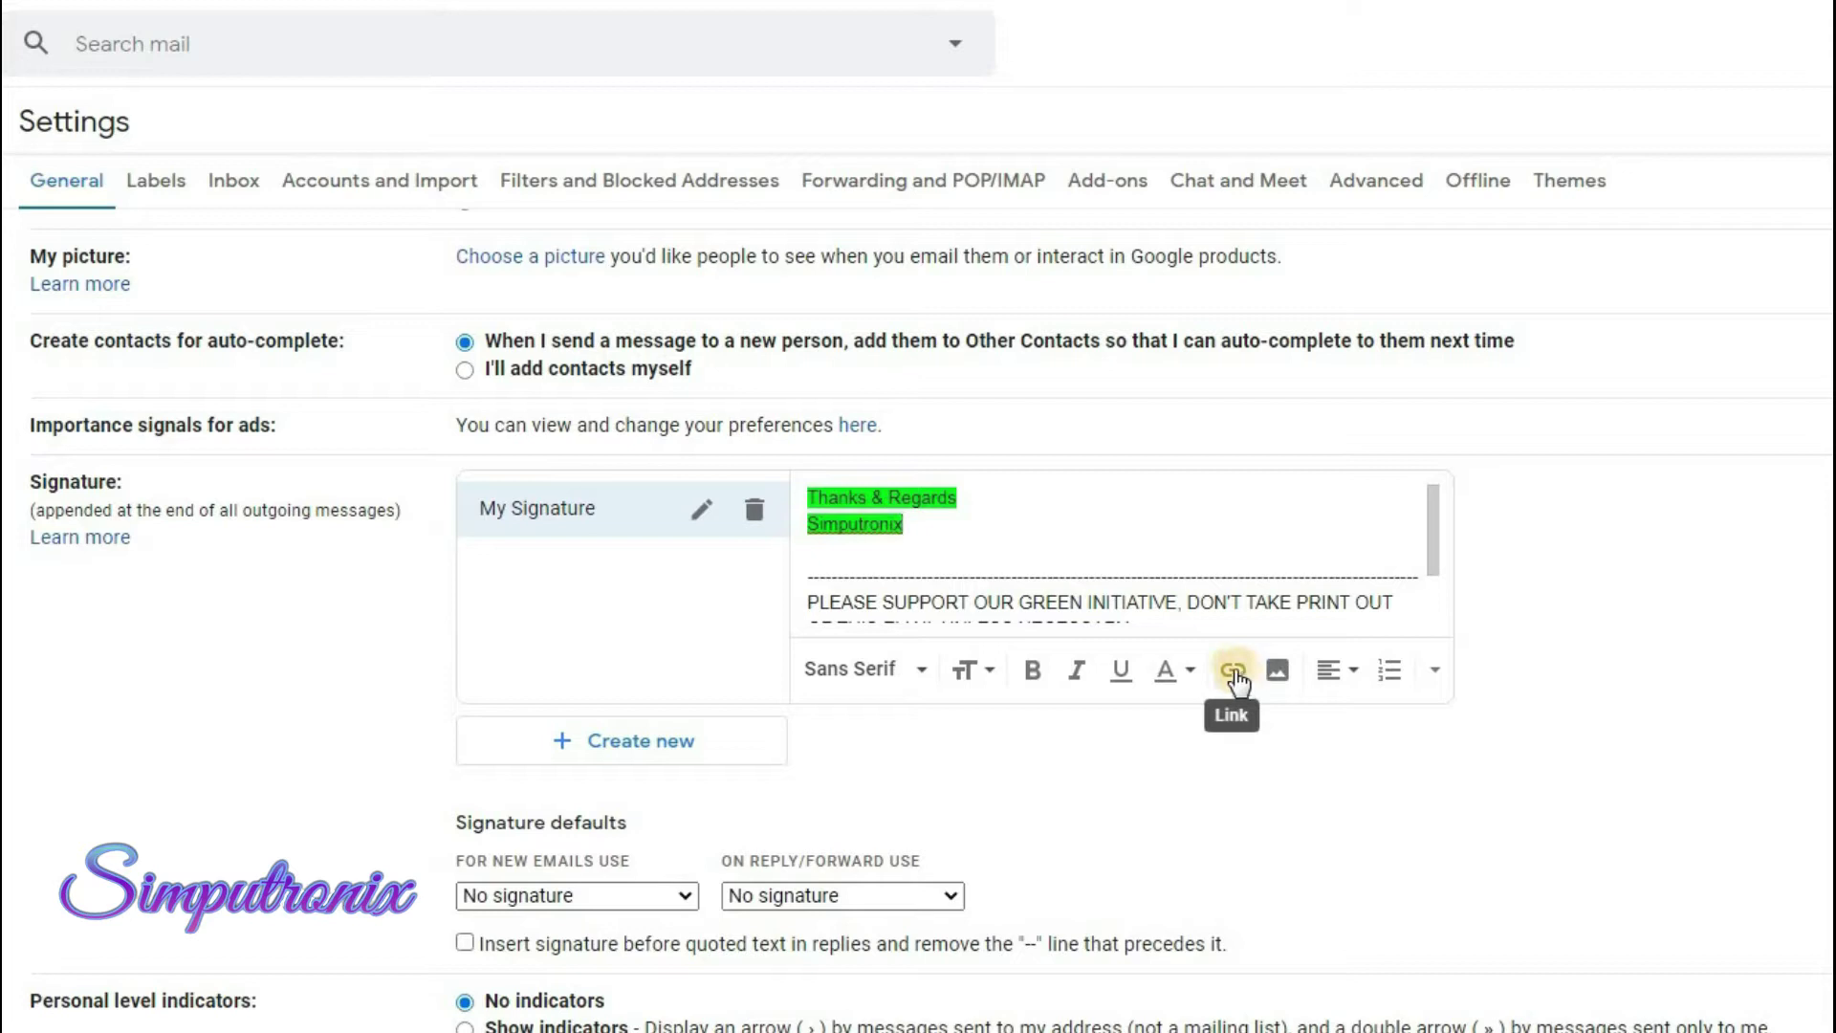
Step: Upload the image "Simputronix New Logo.png" from Local Disk (E:) into the blank line below "Simputronix"
left_click(838, 564)
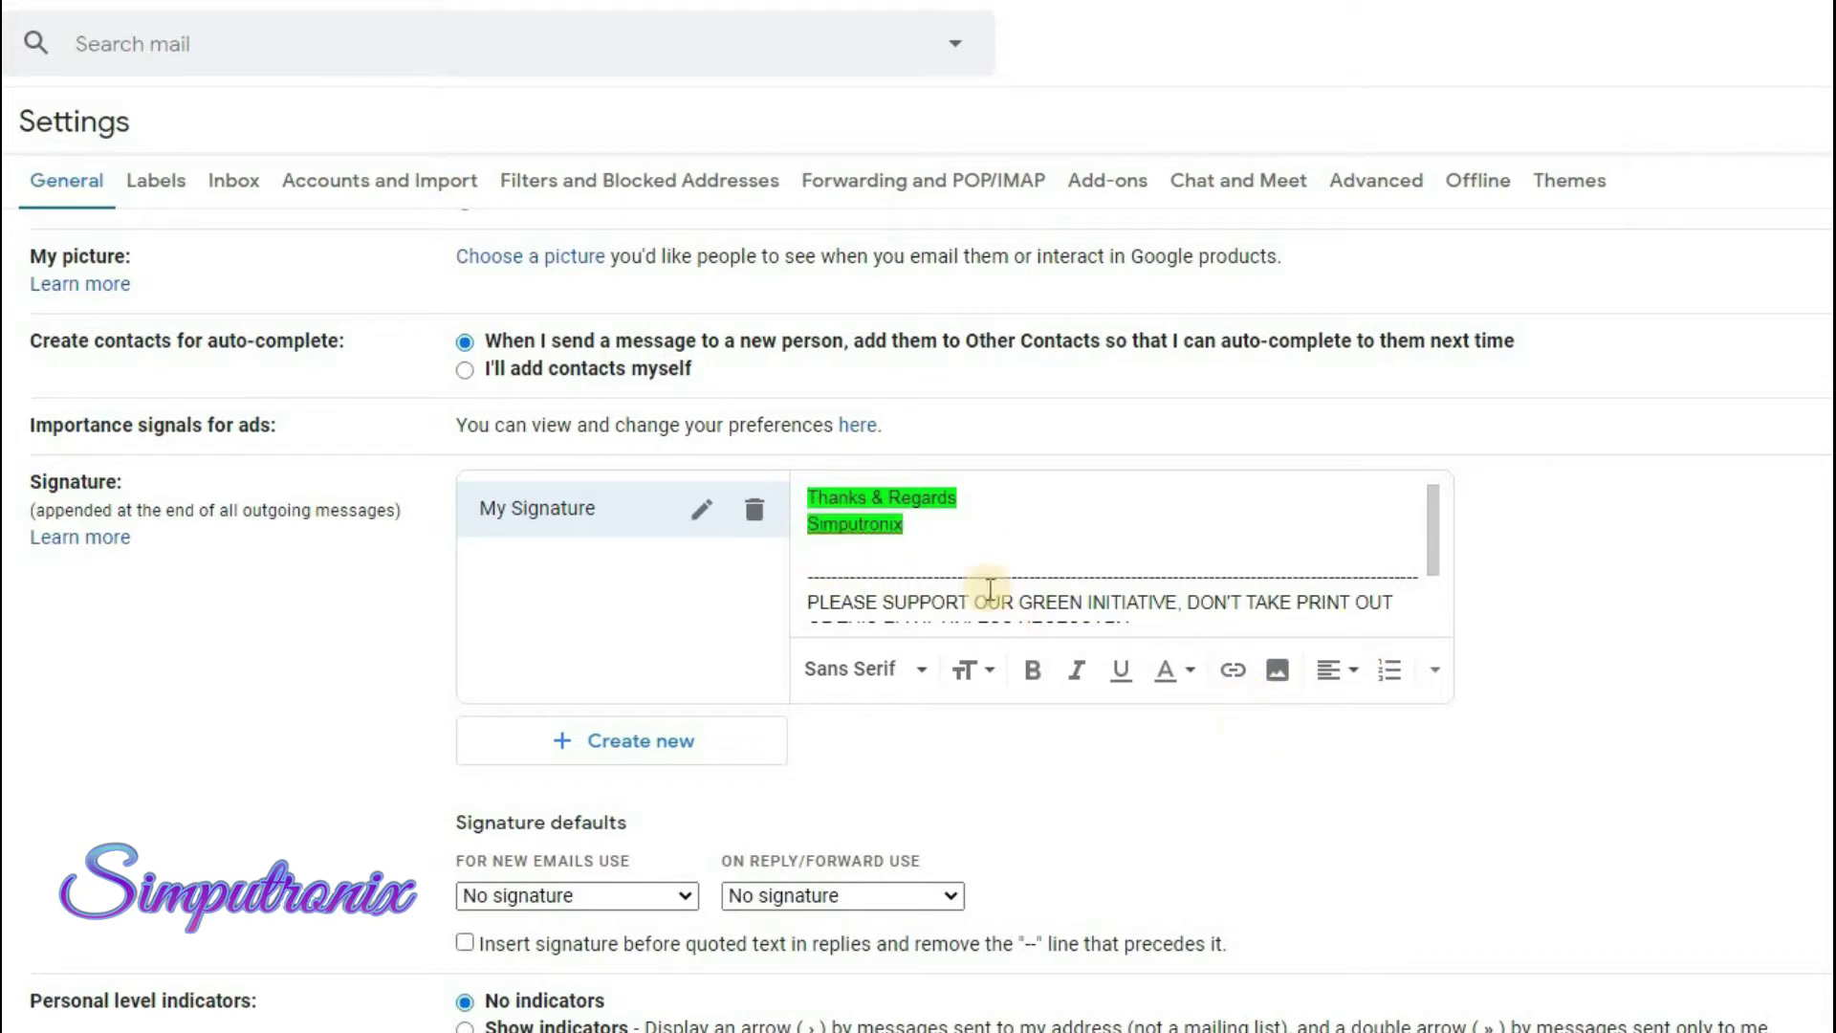
left_click(1277, 672)
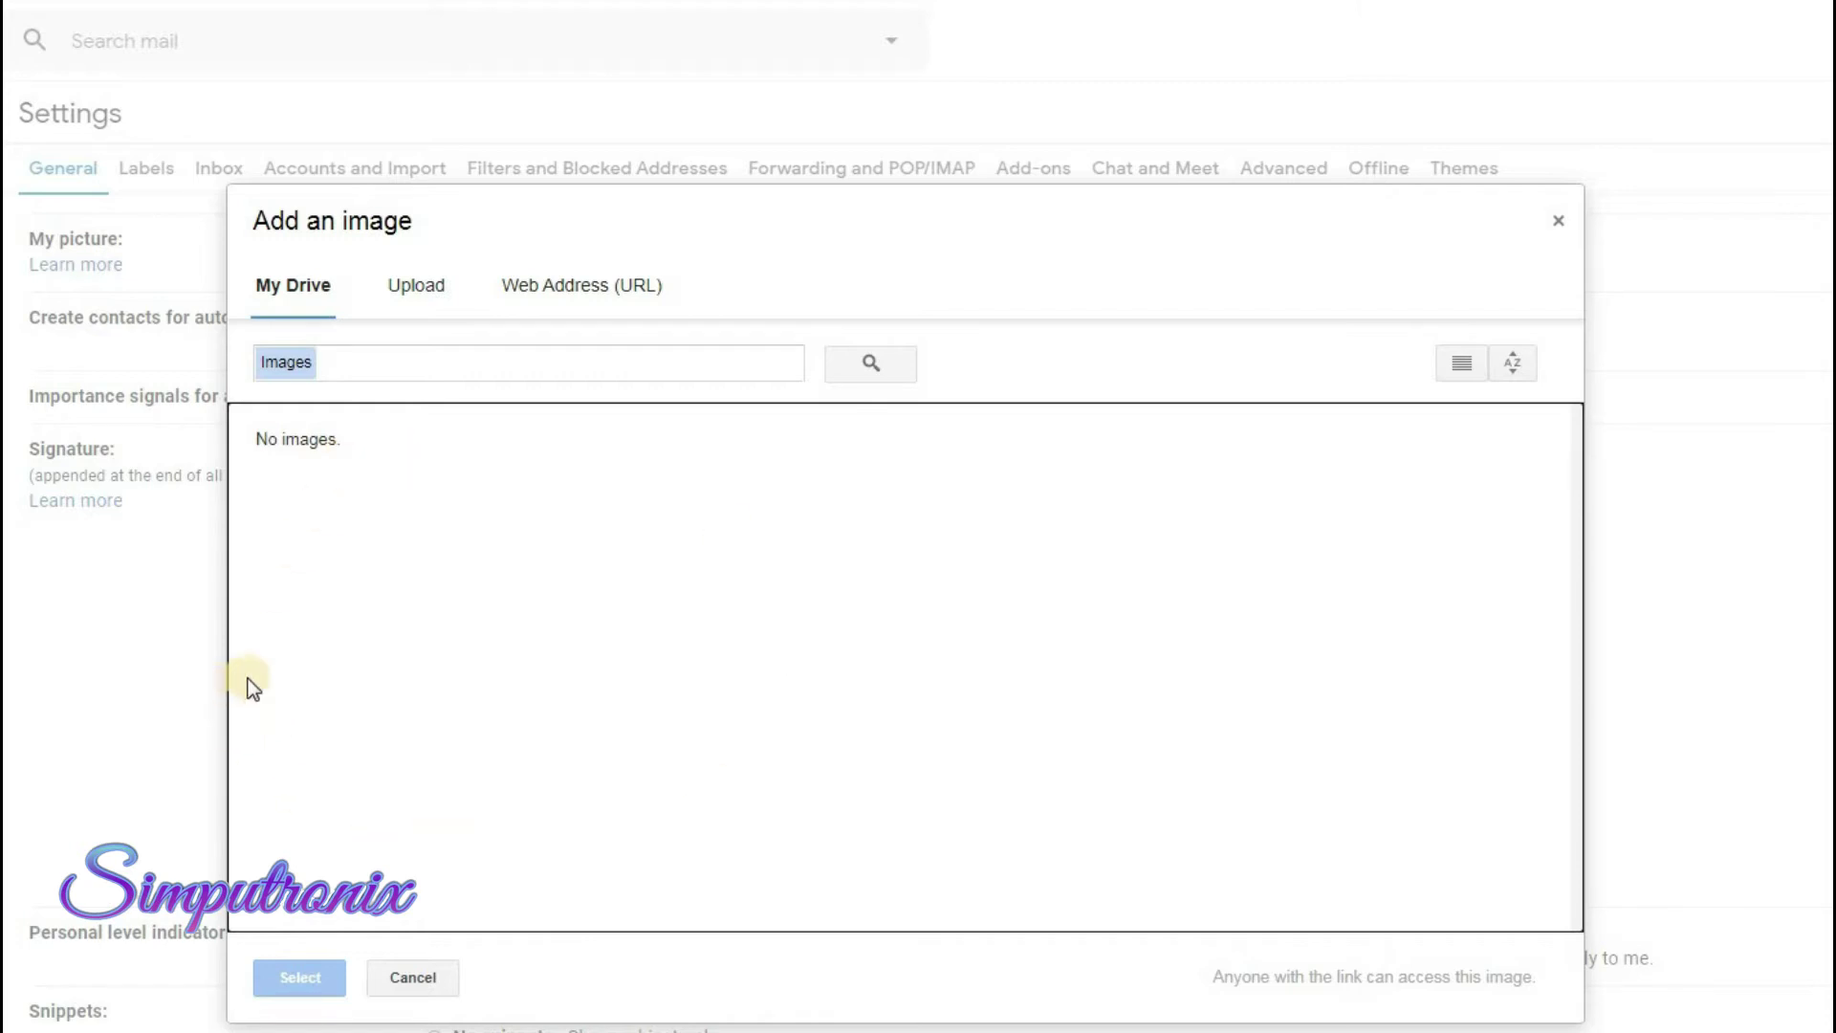
left_click(413, 298)
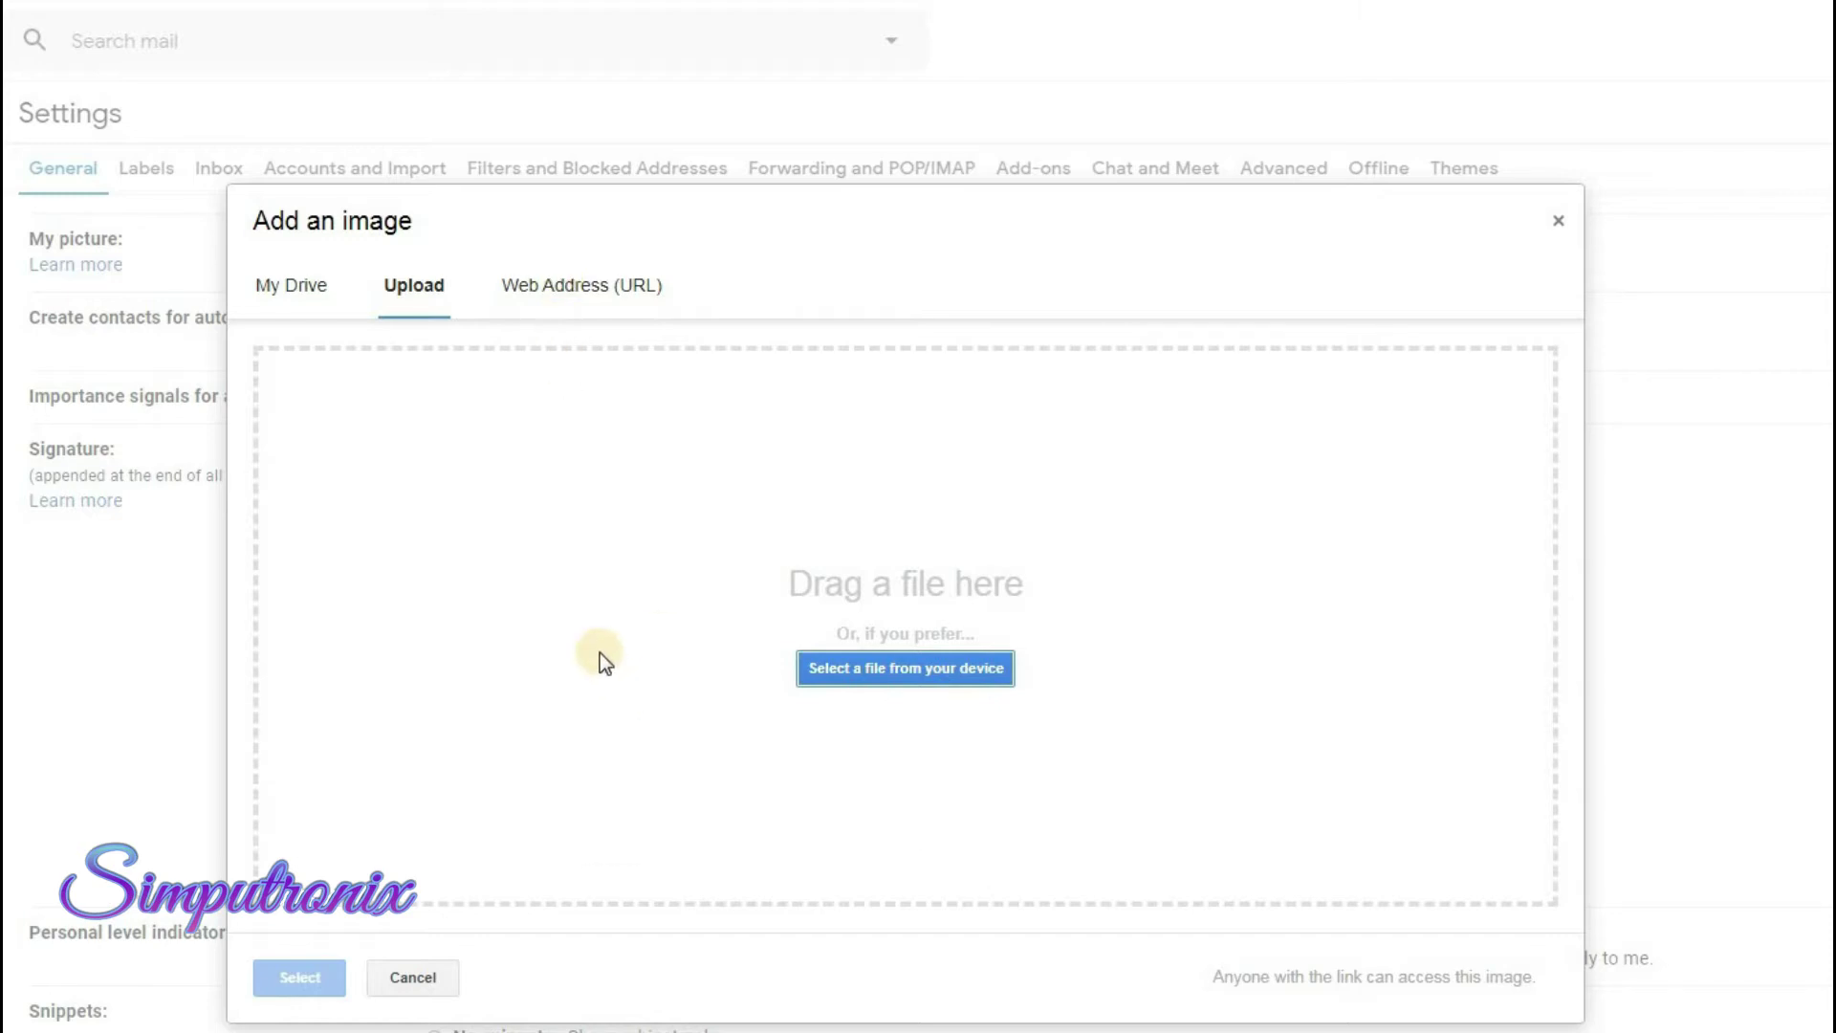
left_click(904, 674)
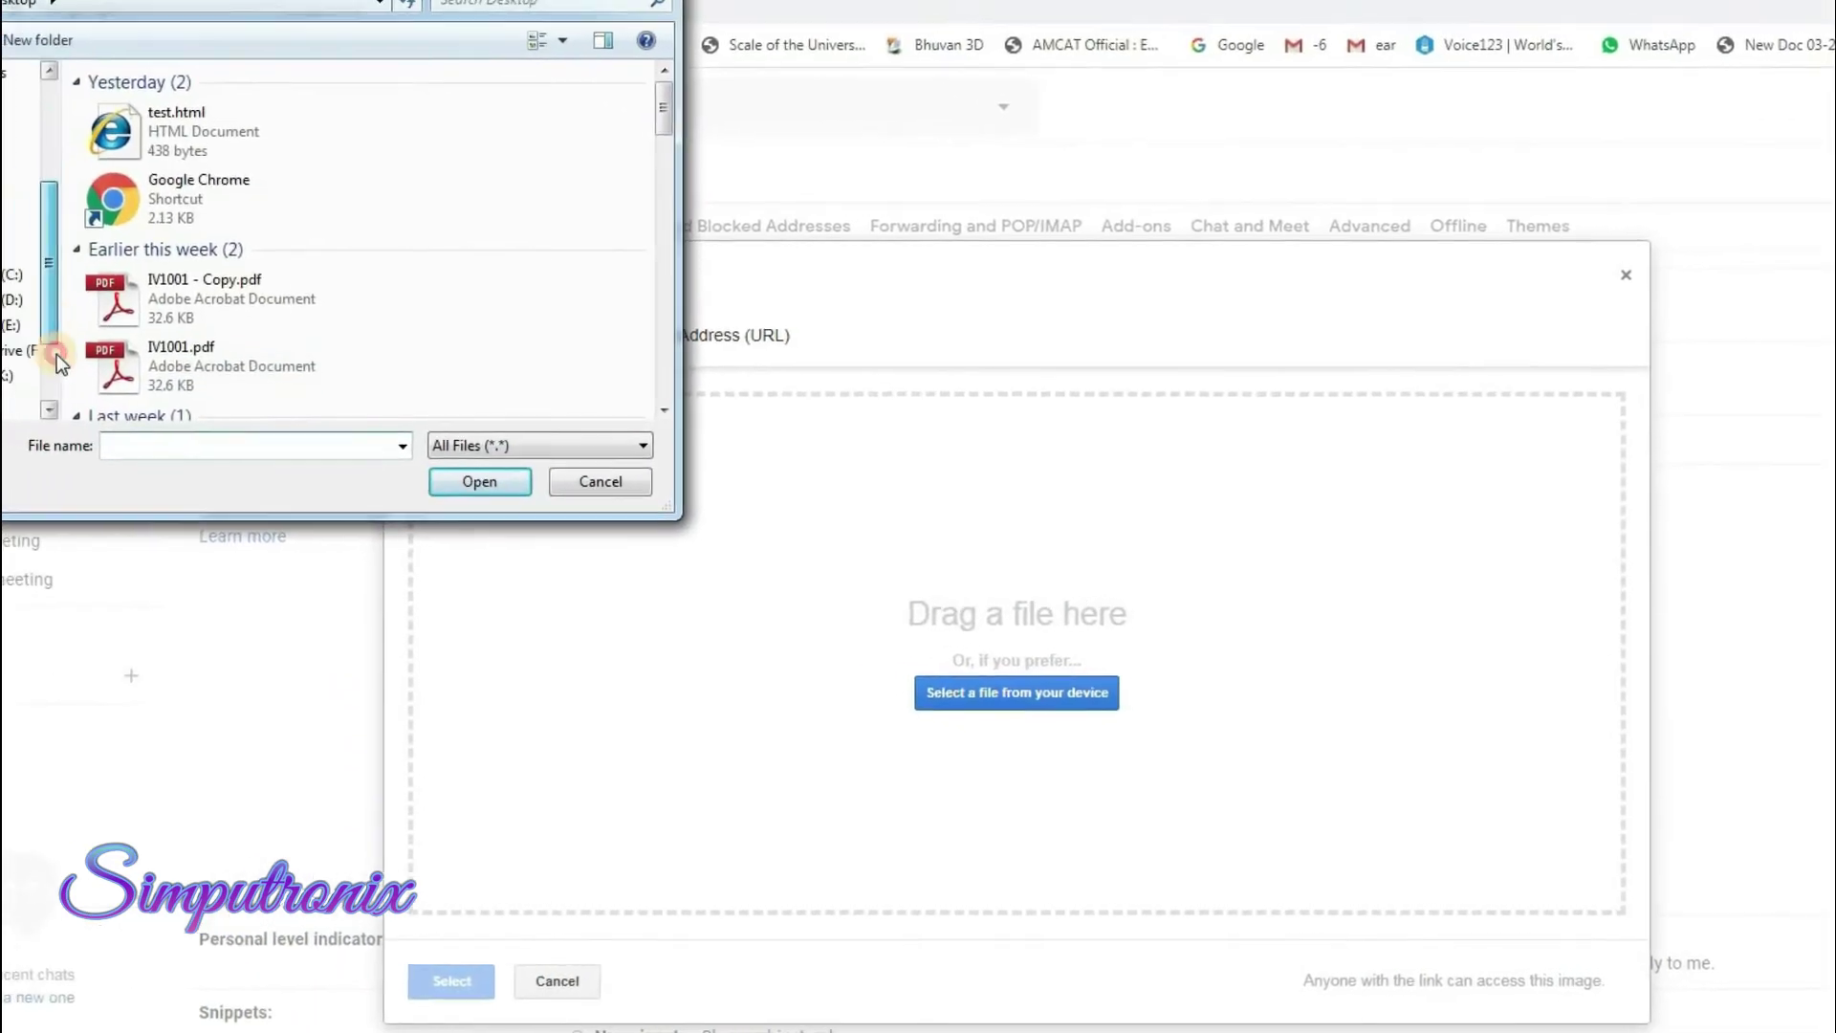
left_click(96, 283)
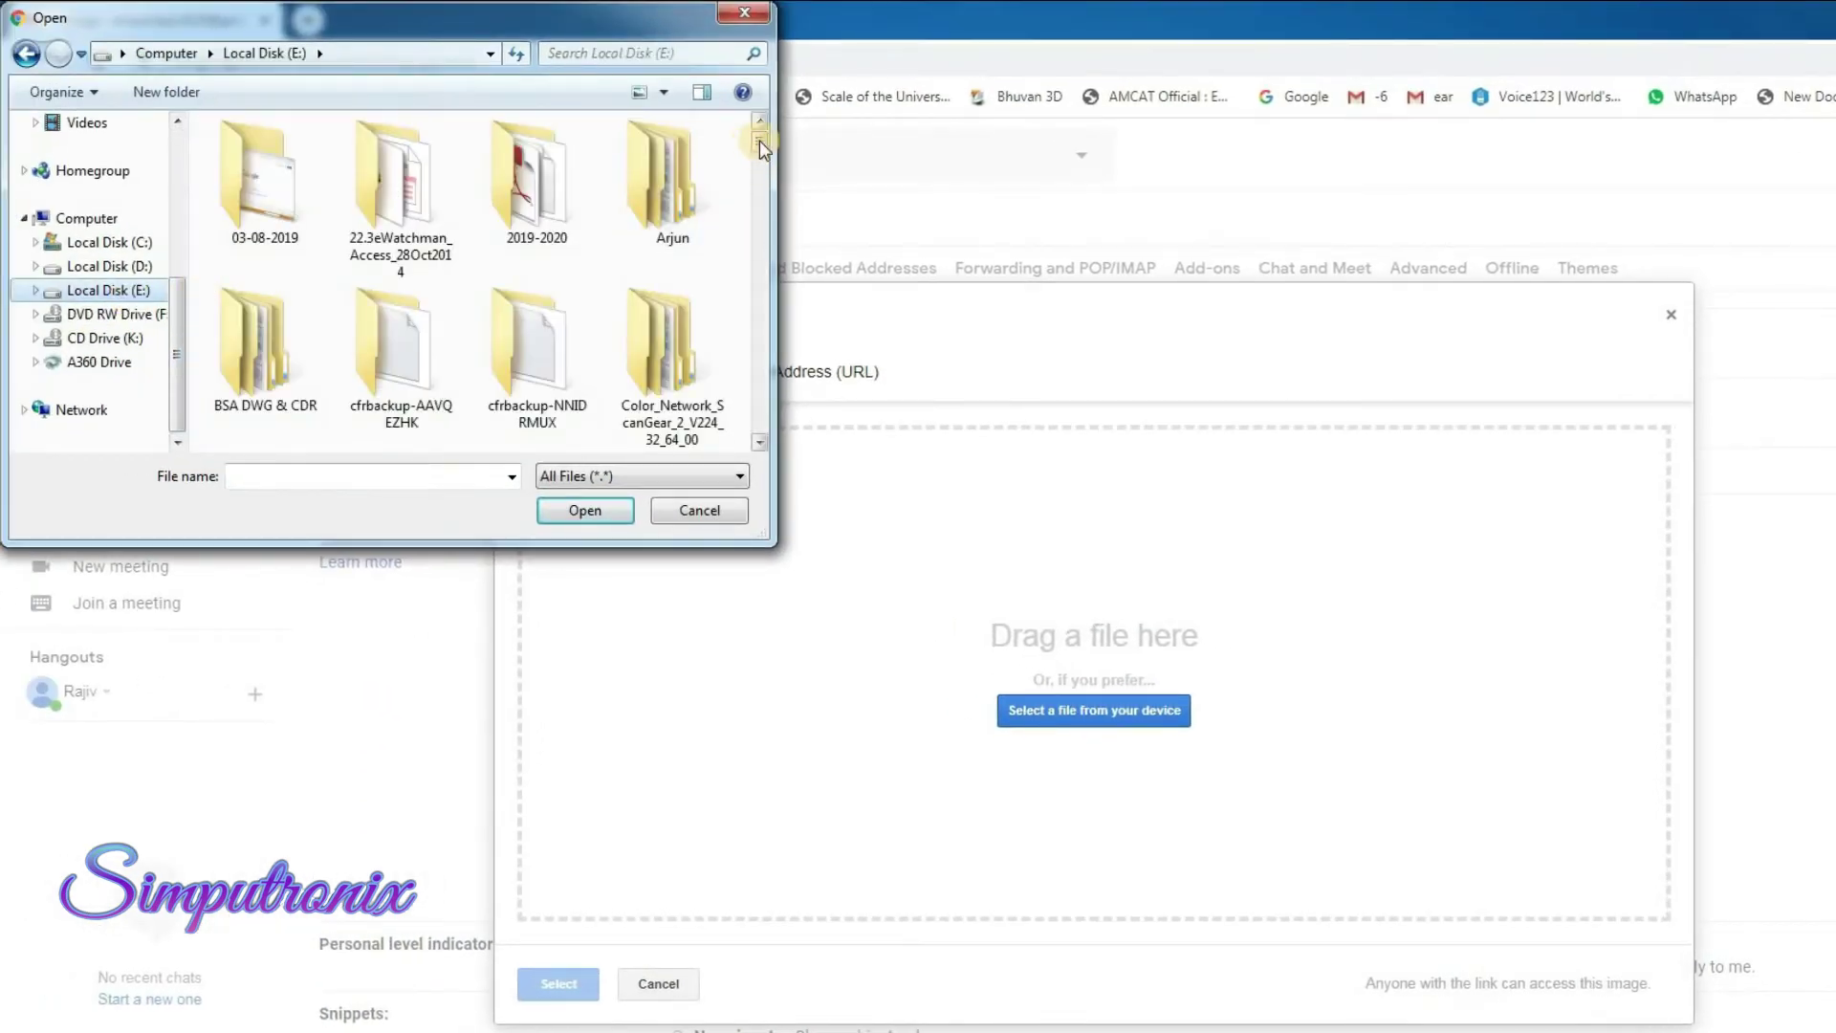
left_click_drag(762, 145, 760, 397)
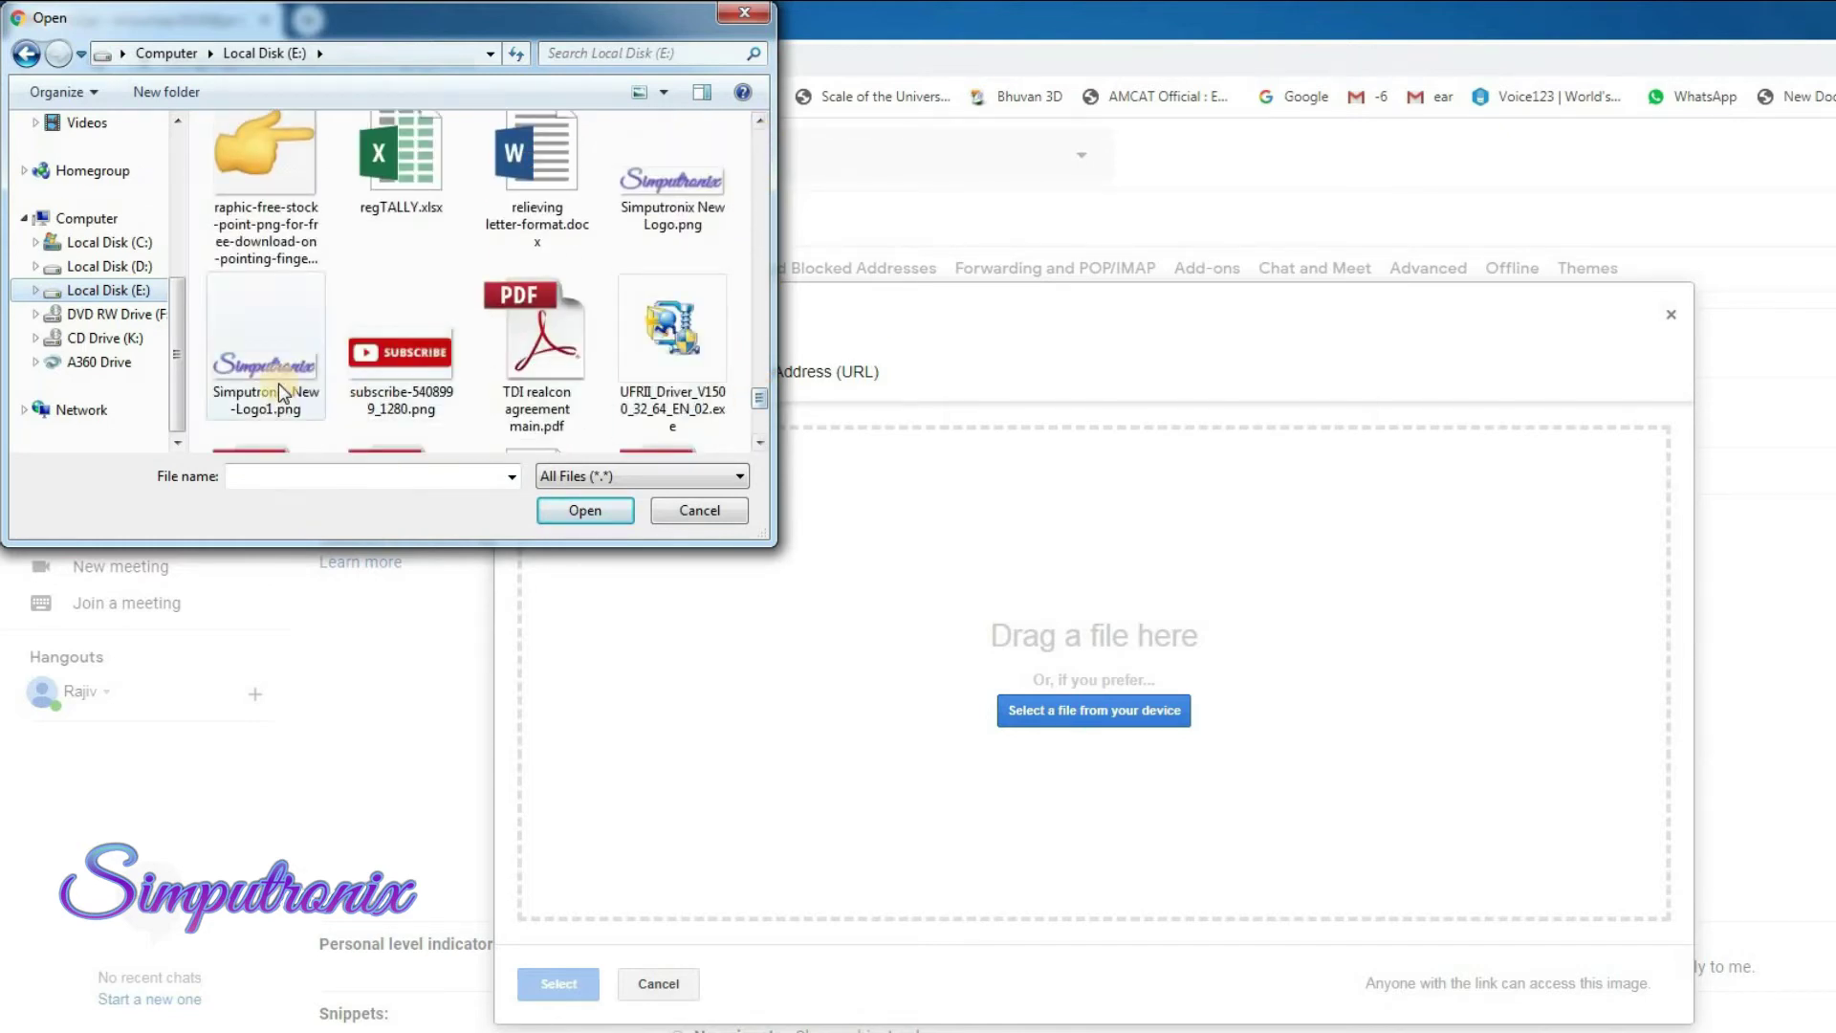
left_click(675, 208)
left_click(585, 509)
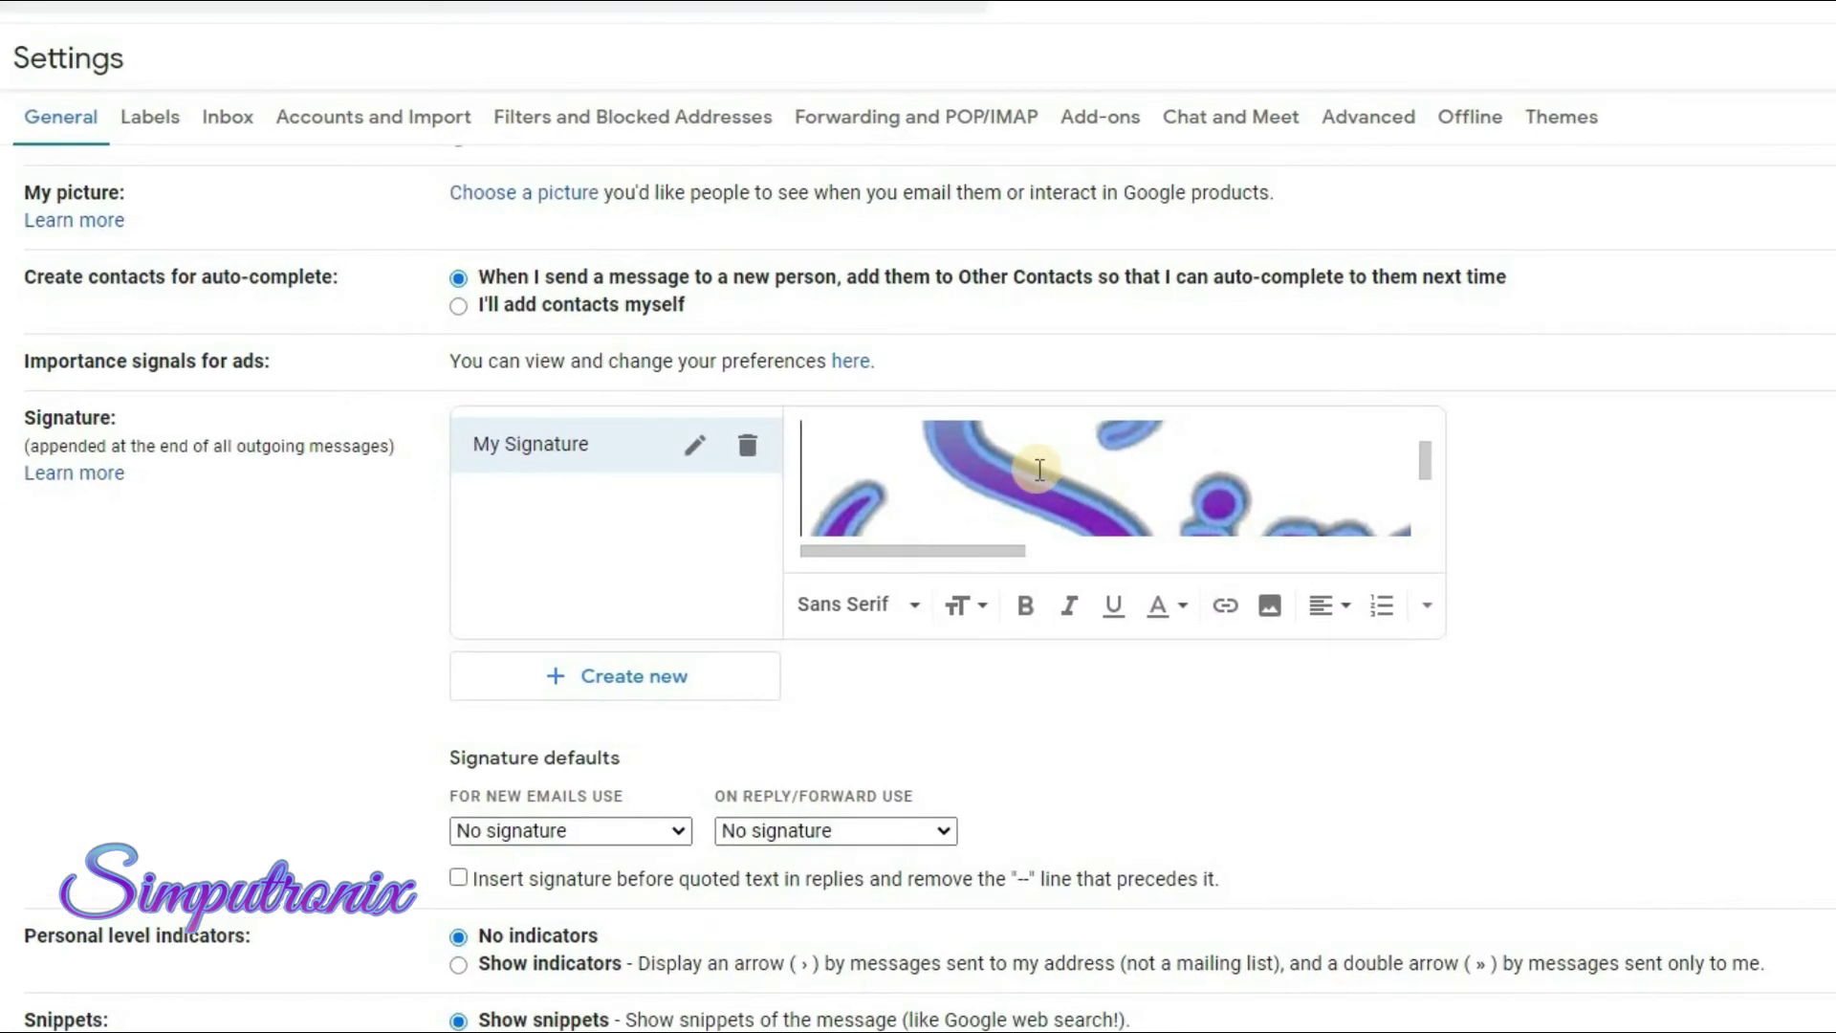
Step: Examine how the logo image fits within the signature at its original size
left_click(1026, 504)
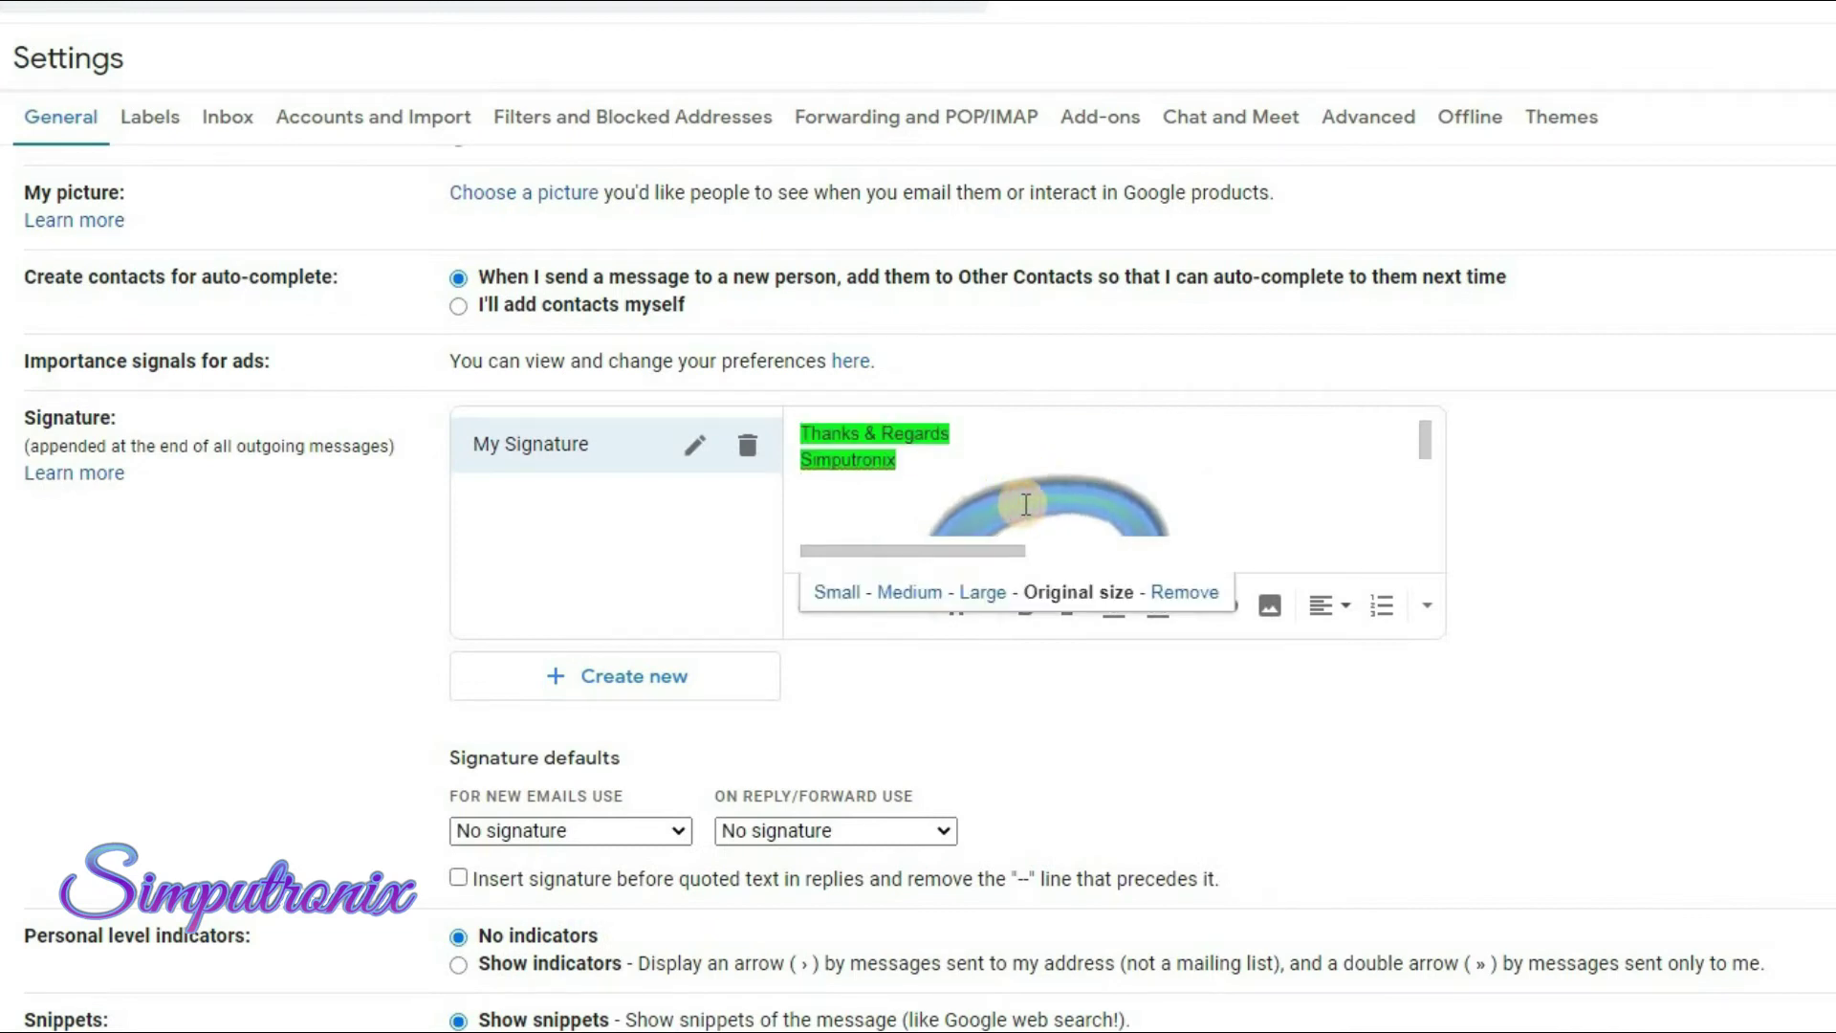
scroll(1032, 479, "down", 3)
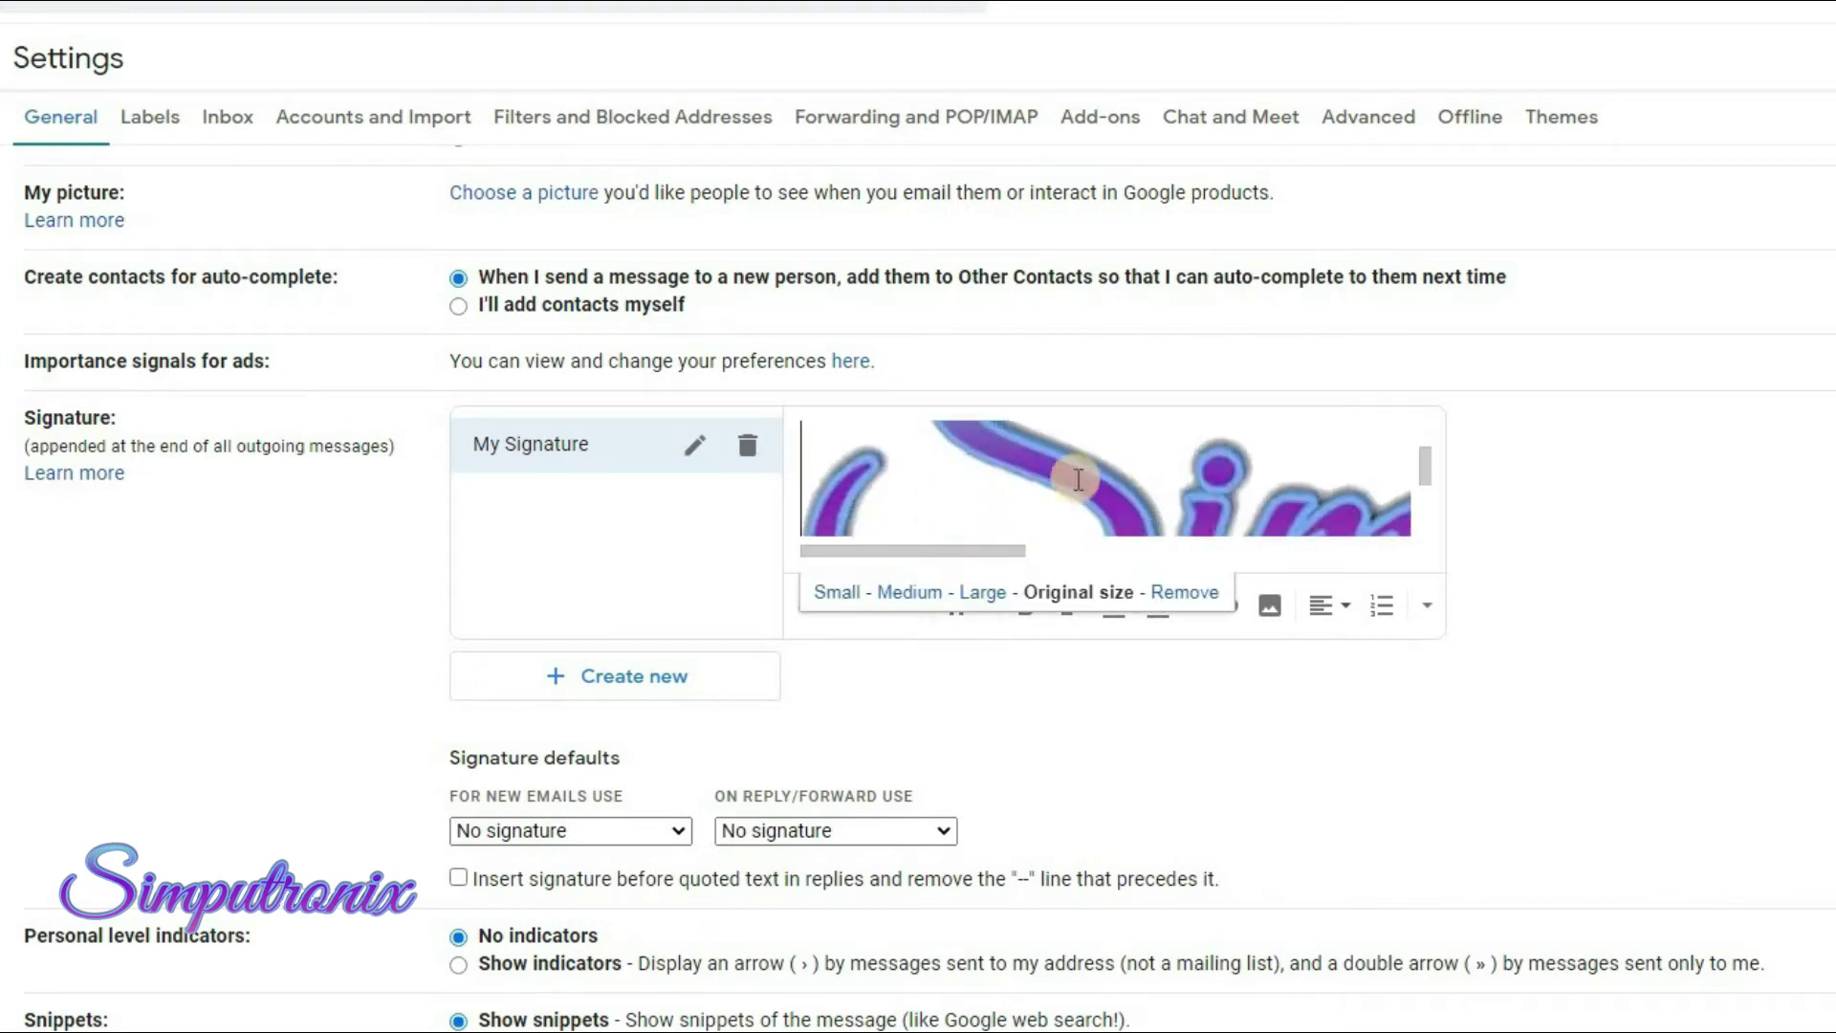
scroll(1079, 479, "up", 3)
scroll(1083, 479, "down", 2)
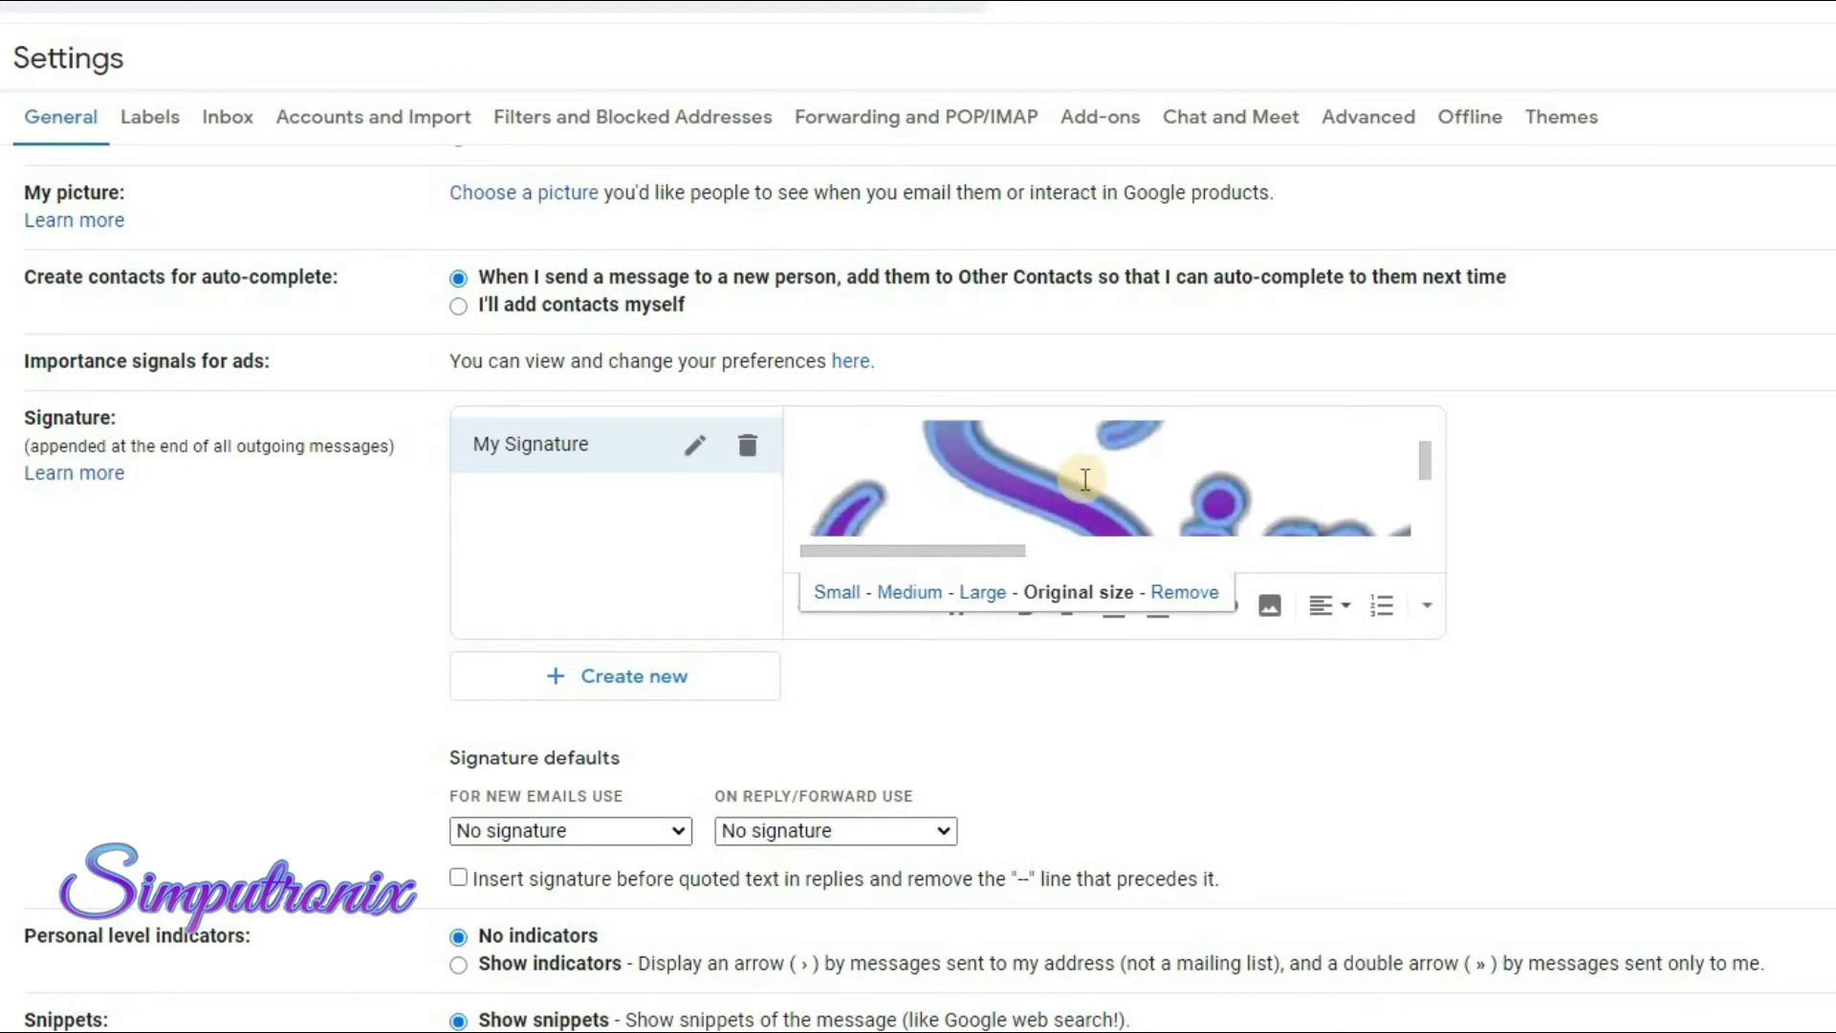
scroll(1040, 478, "up", 3)
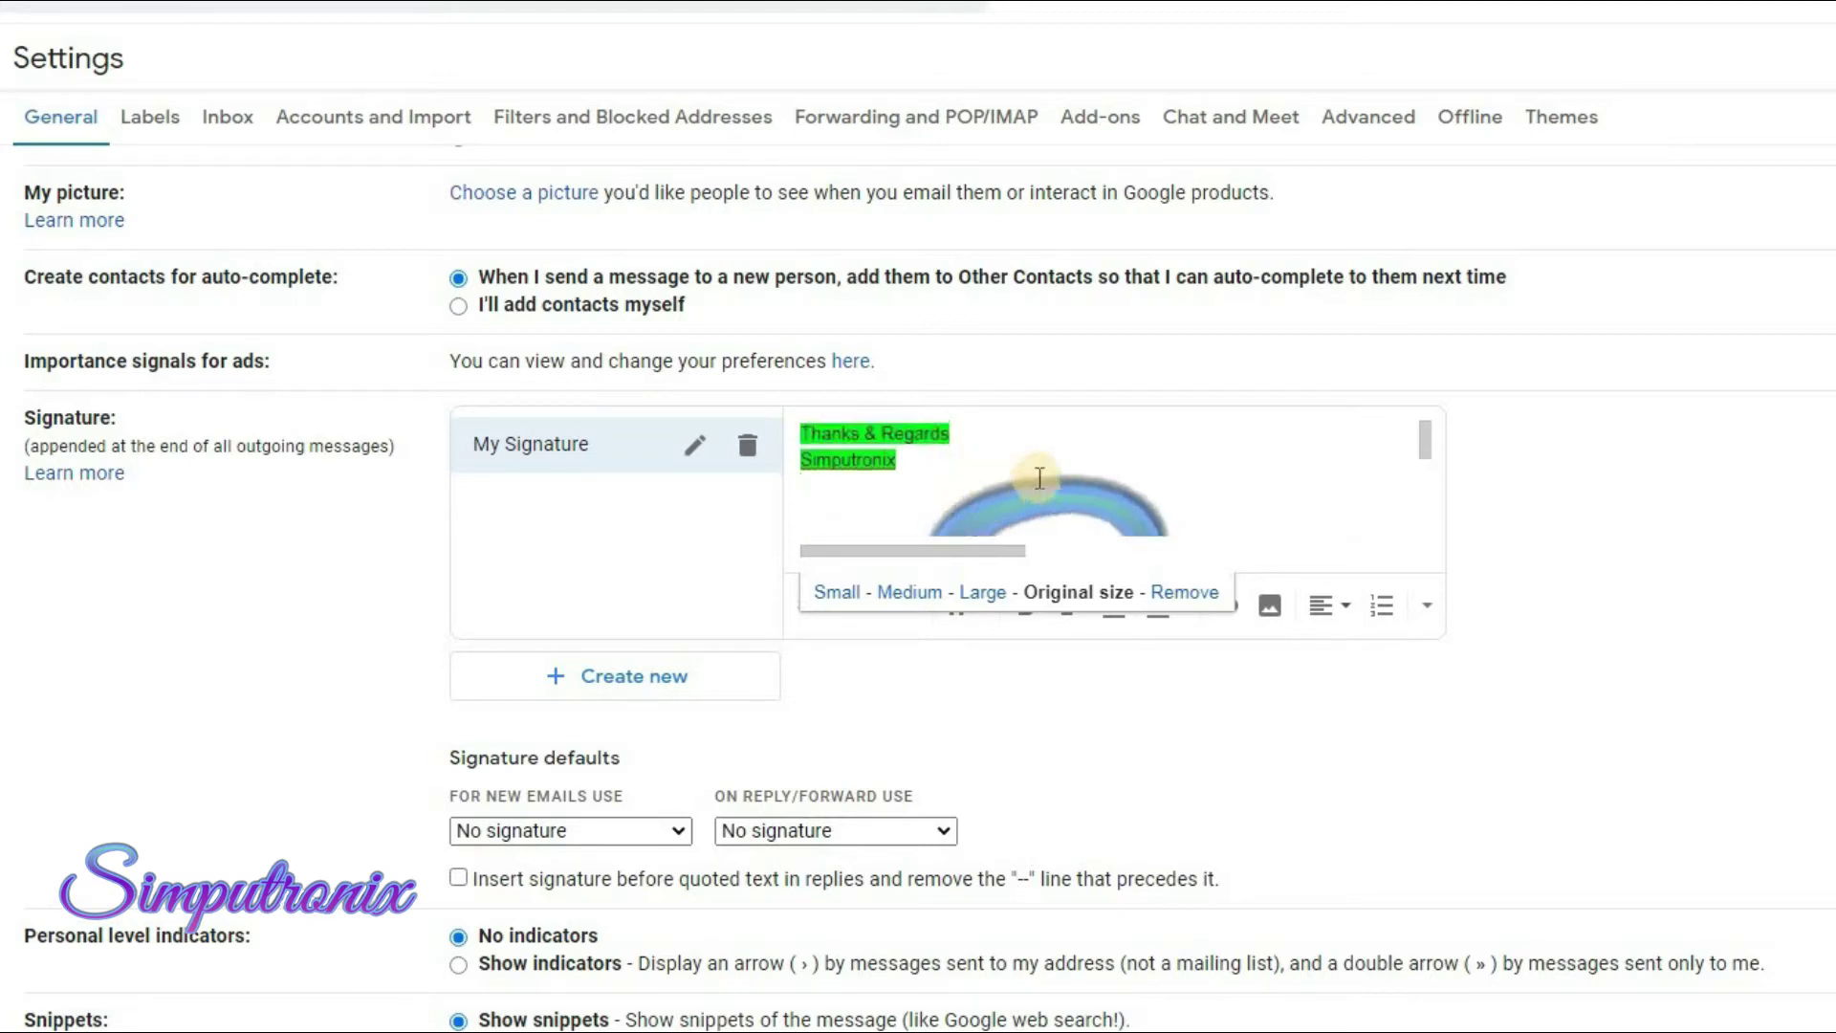
scroll(1039, 478, "down", 3)
scroll(1035, 488, "up", 3)
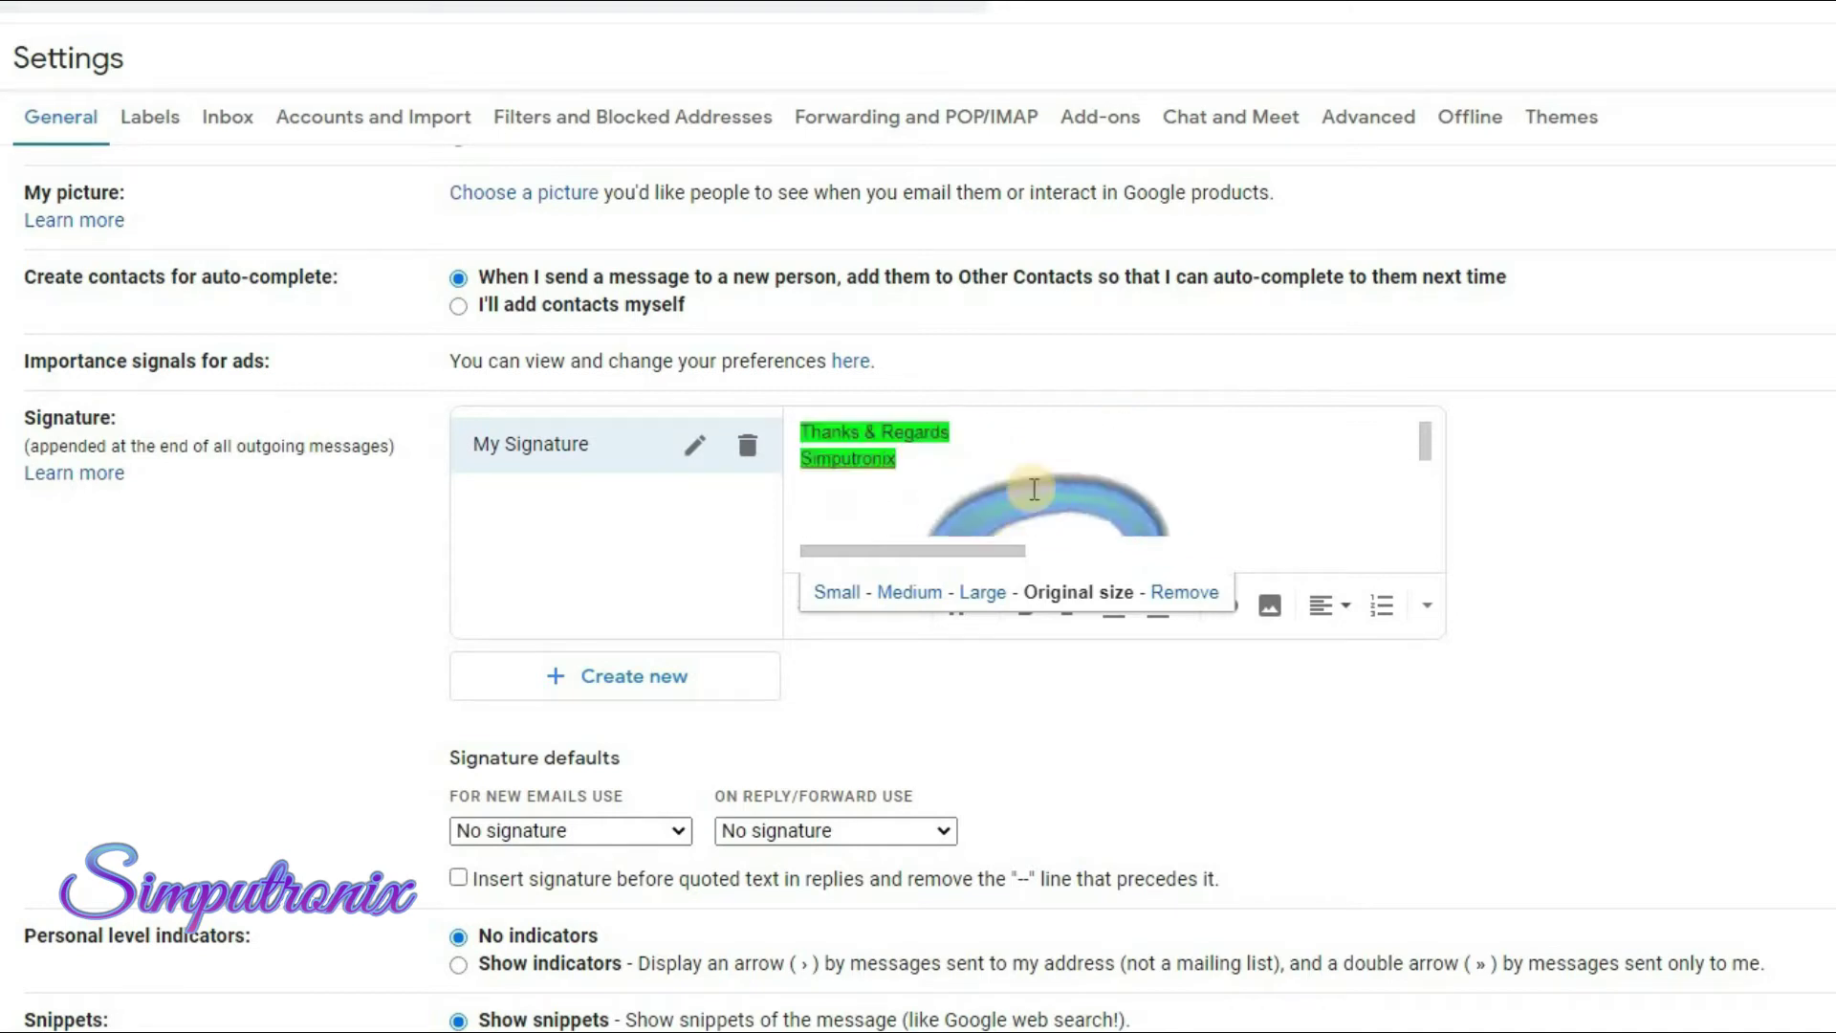
scroll(1035, 489, "down", 3)
scroll(1033, 493, "up", 3)
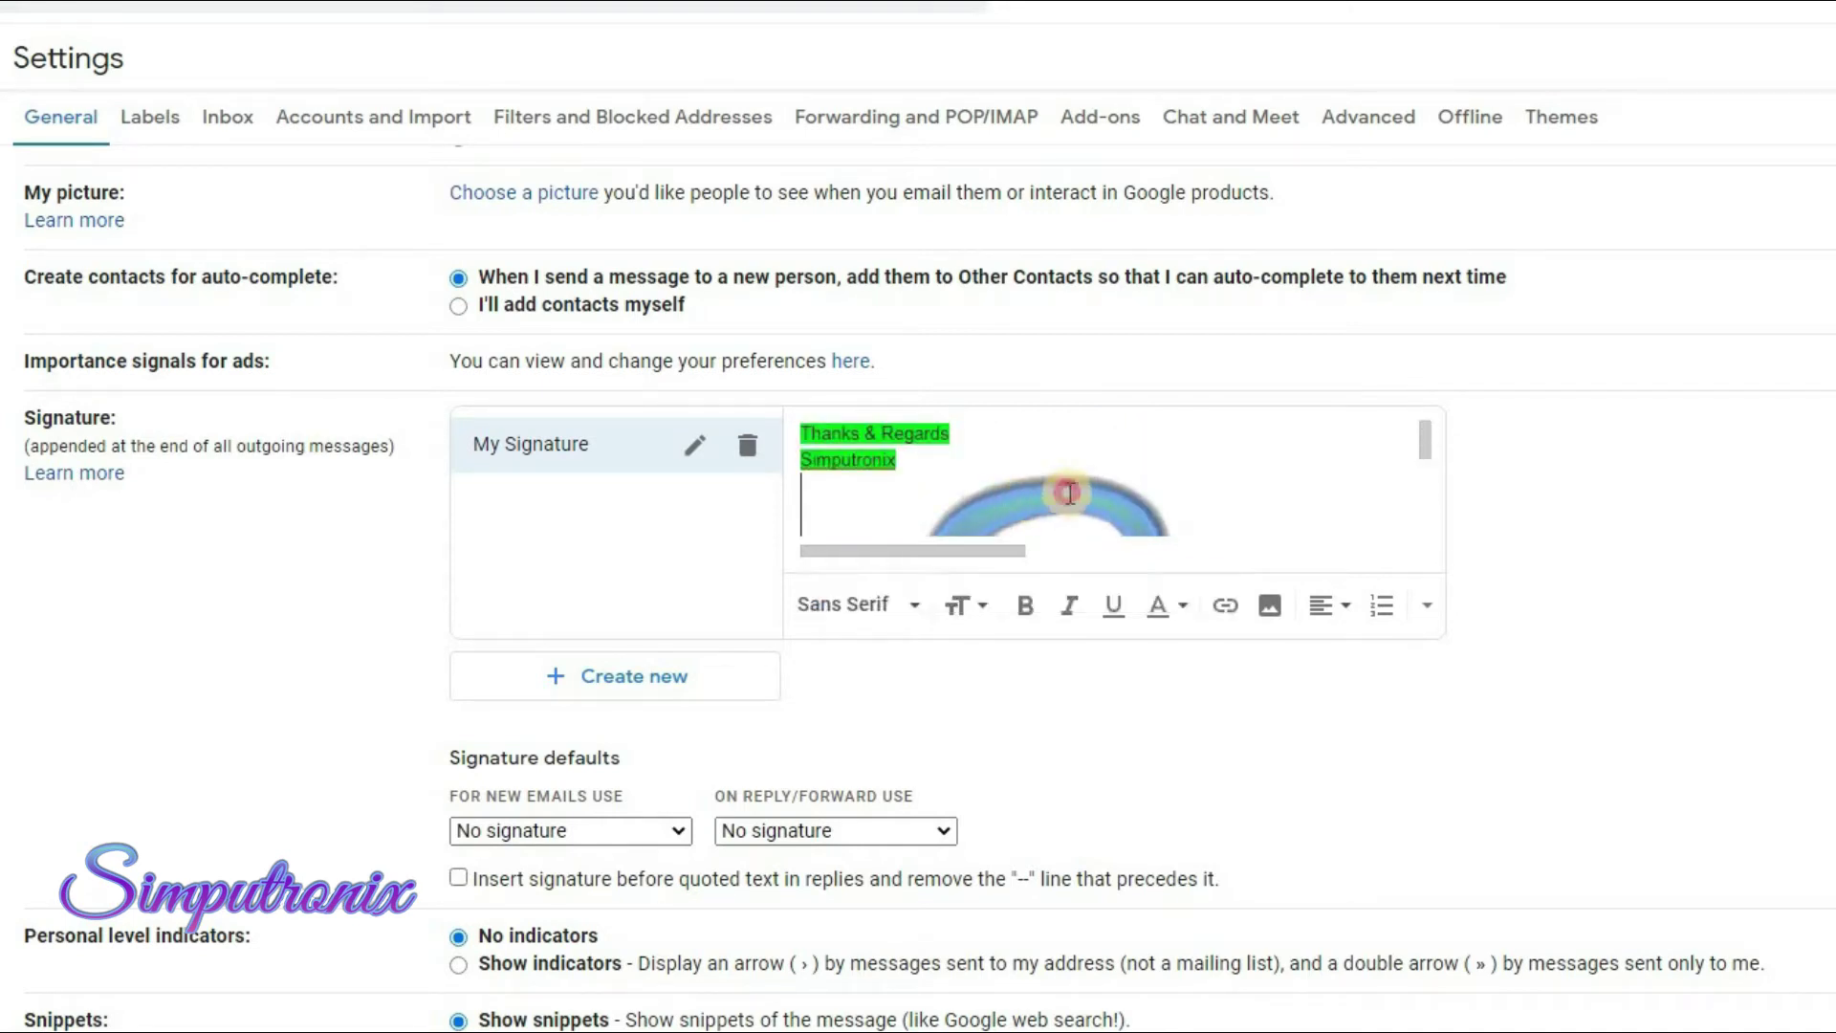
Step: Try the Small size on the signature's logo image, and set it to Medium
left_click(1037, 495)
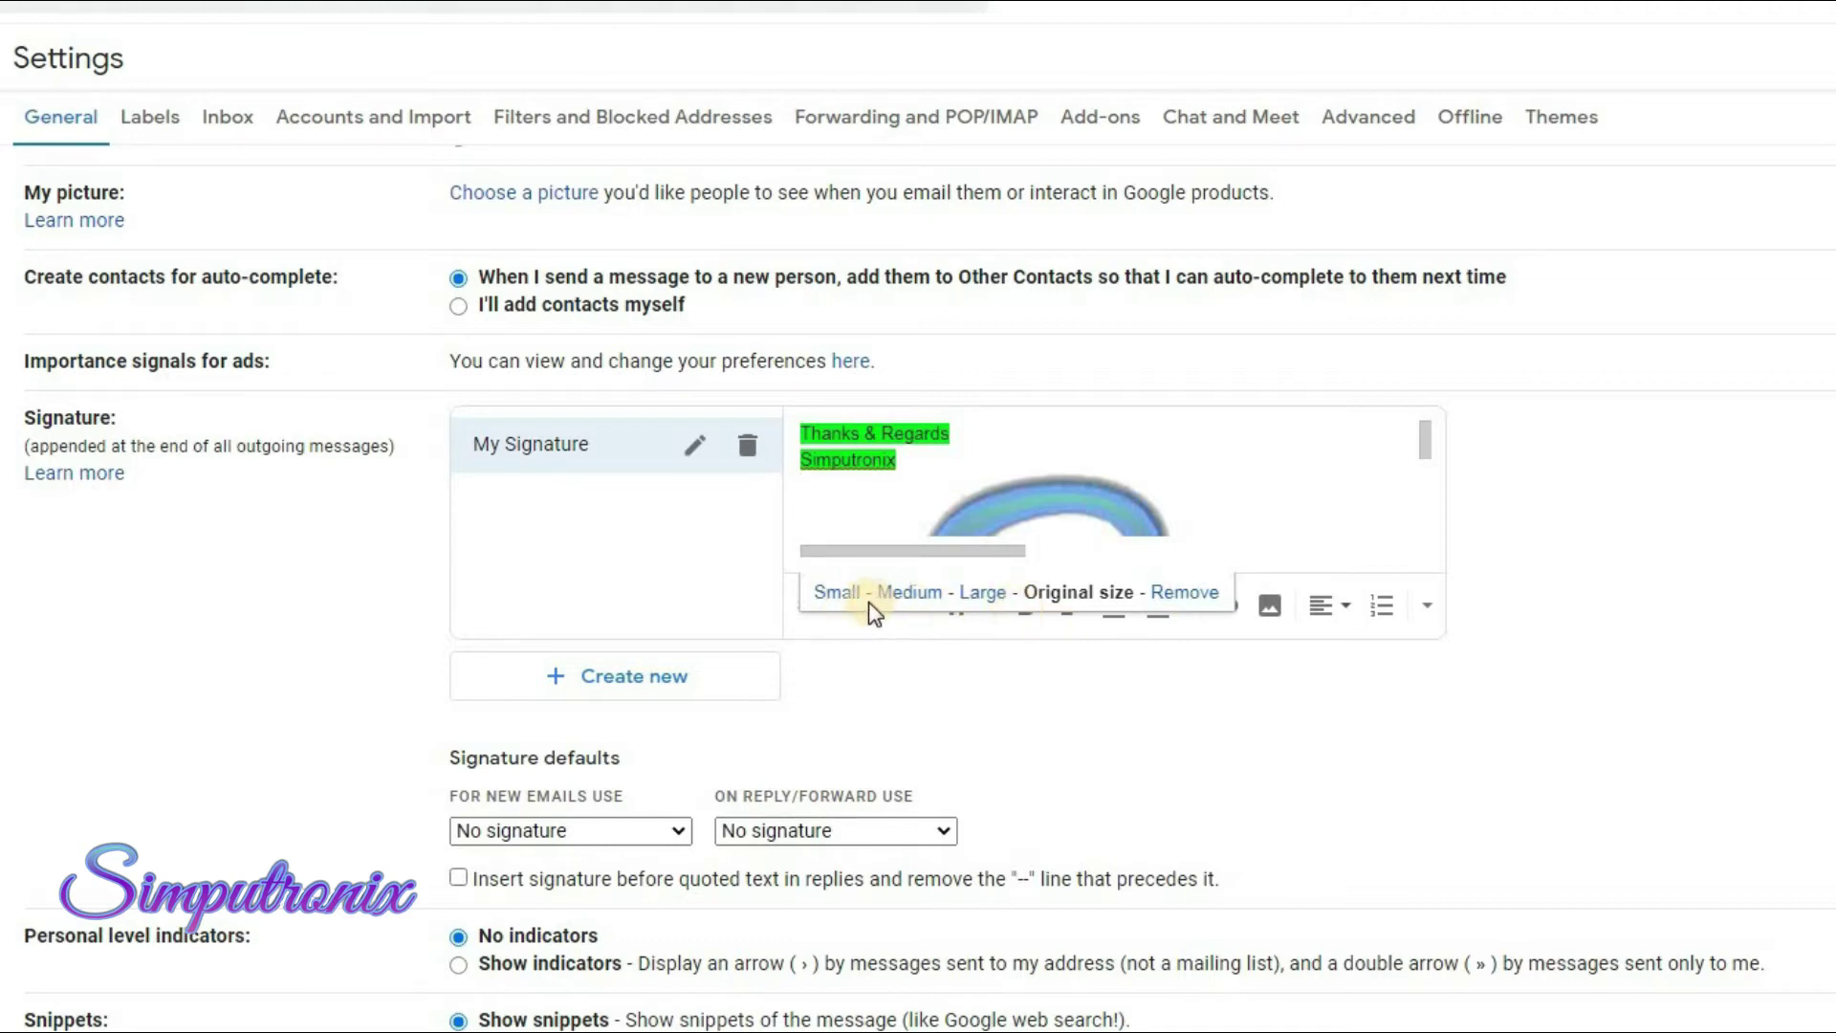
left_click(828, 590)
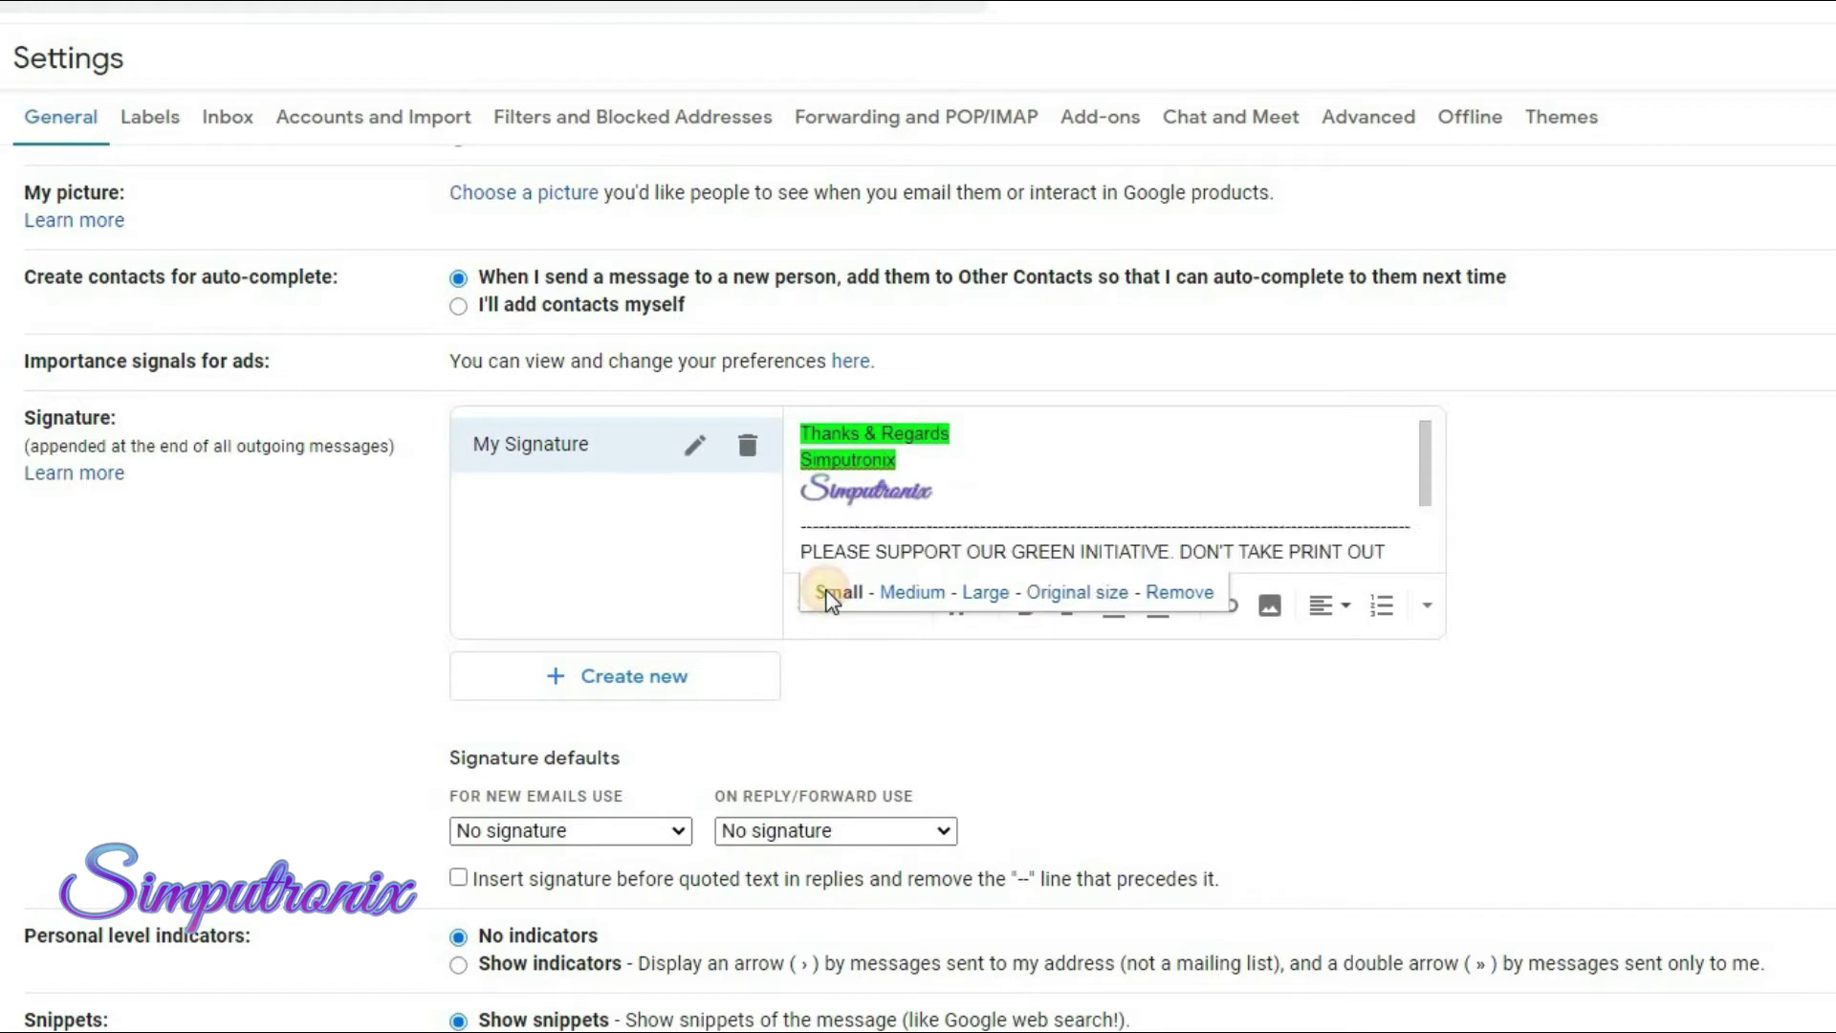
left_click(917, 594)
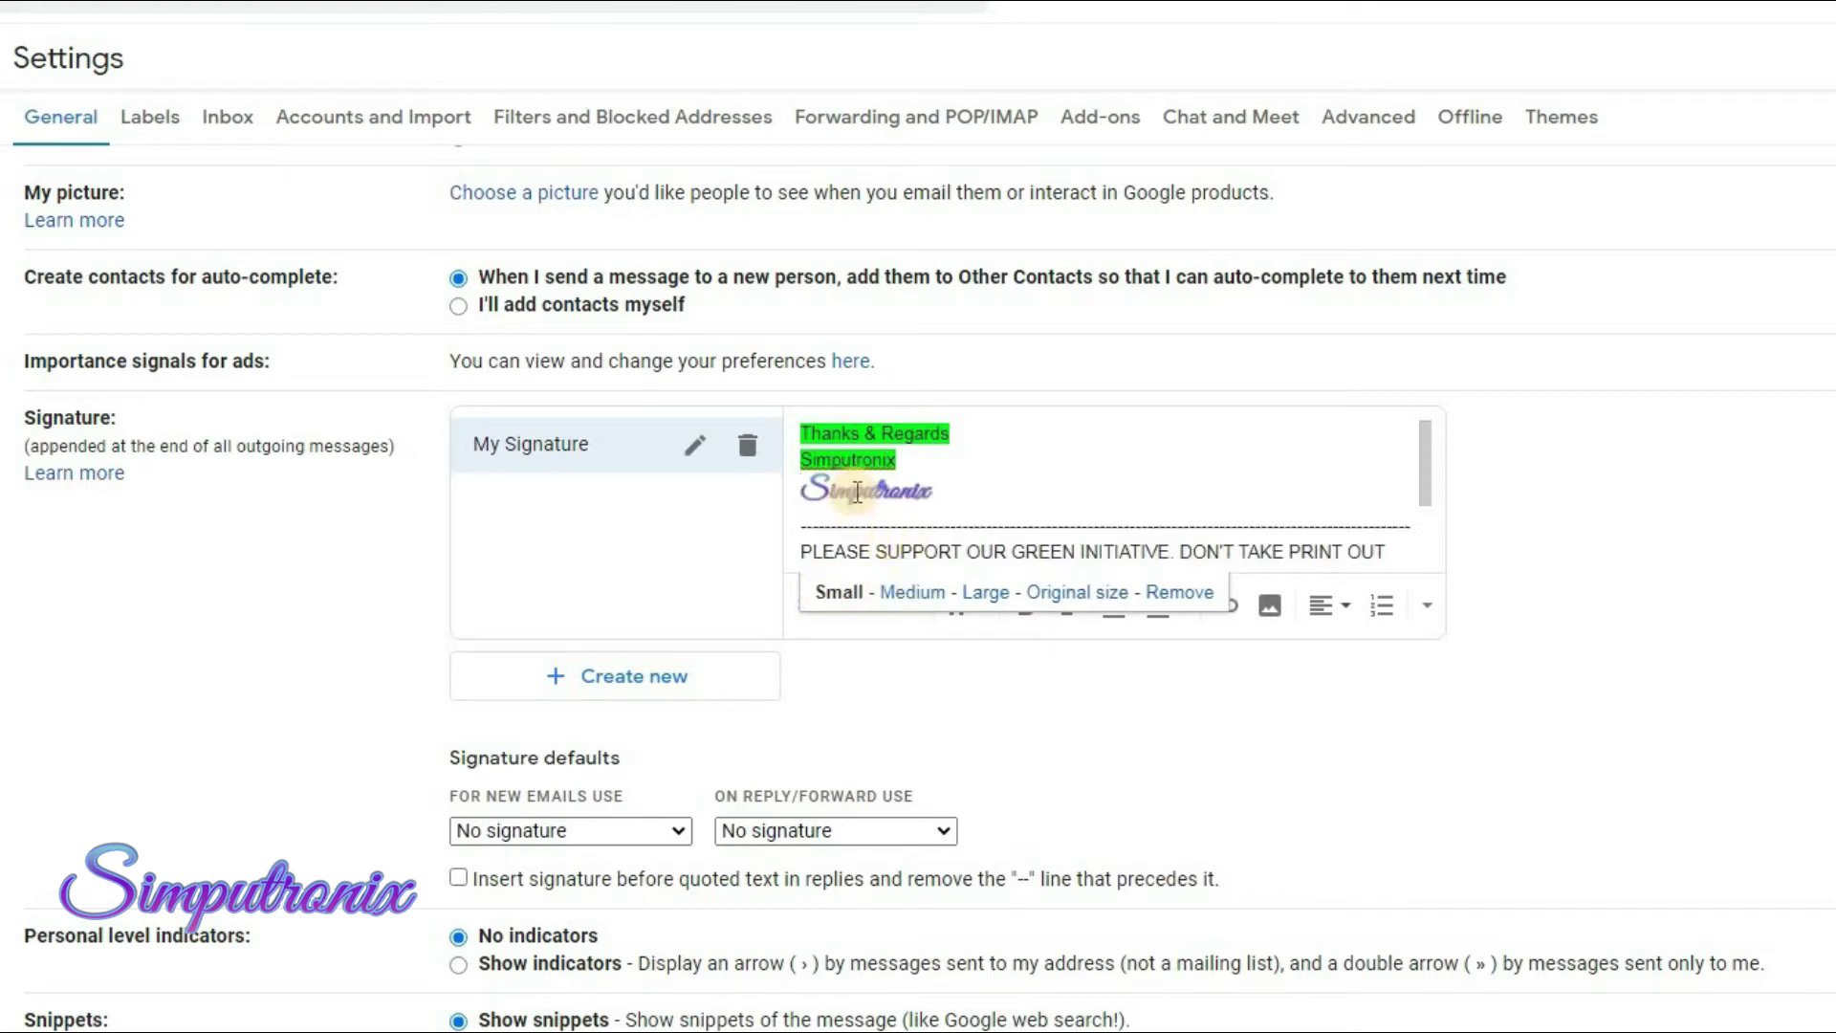
left_click(913, 594)
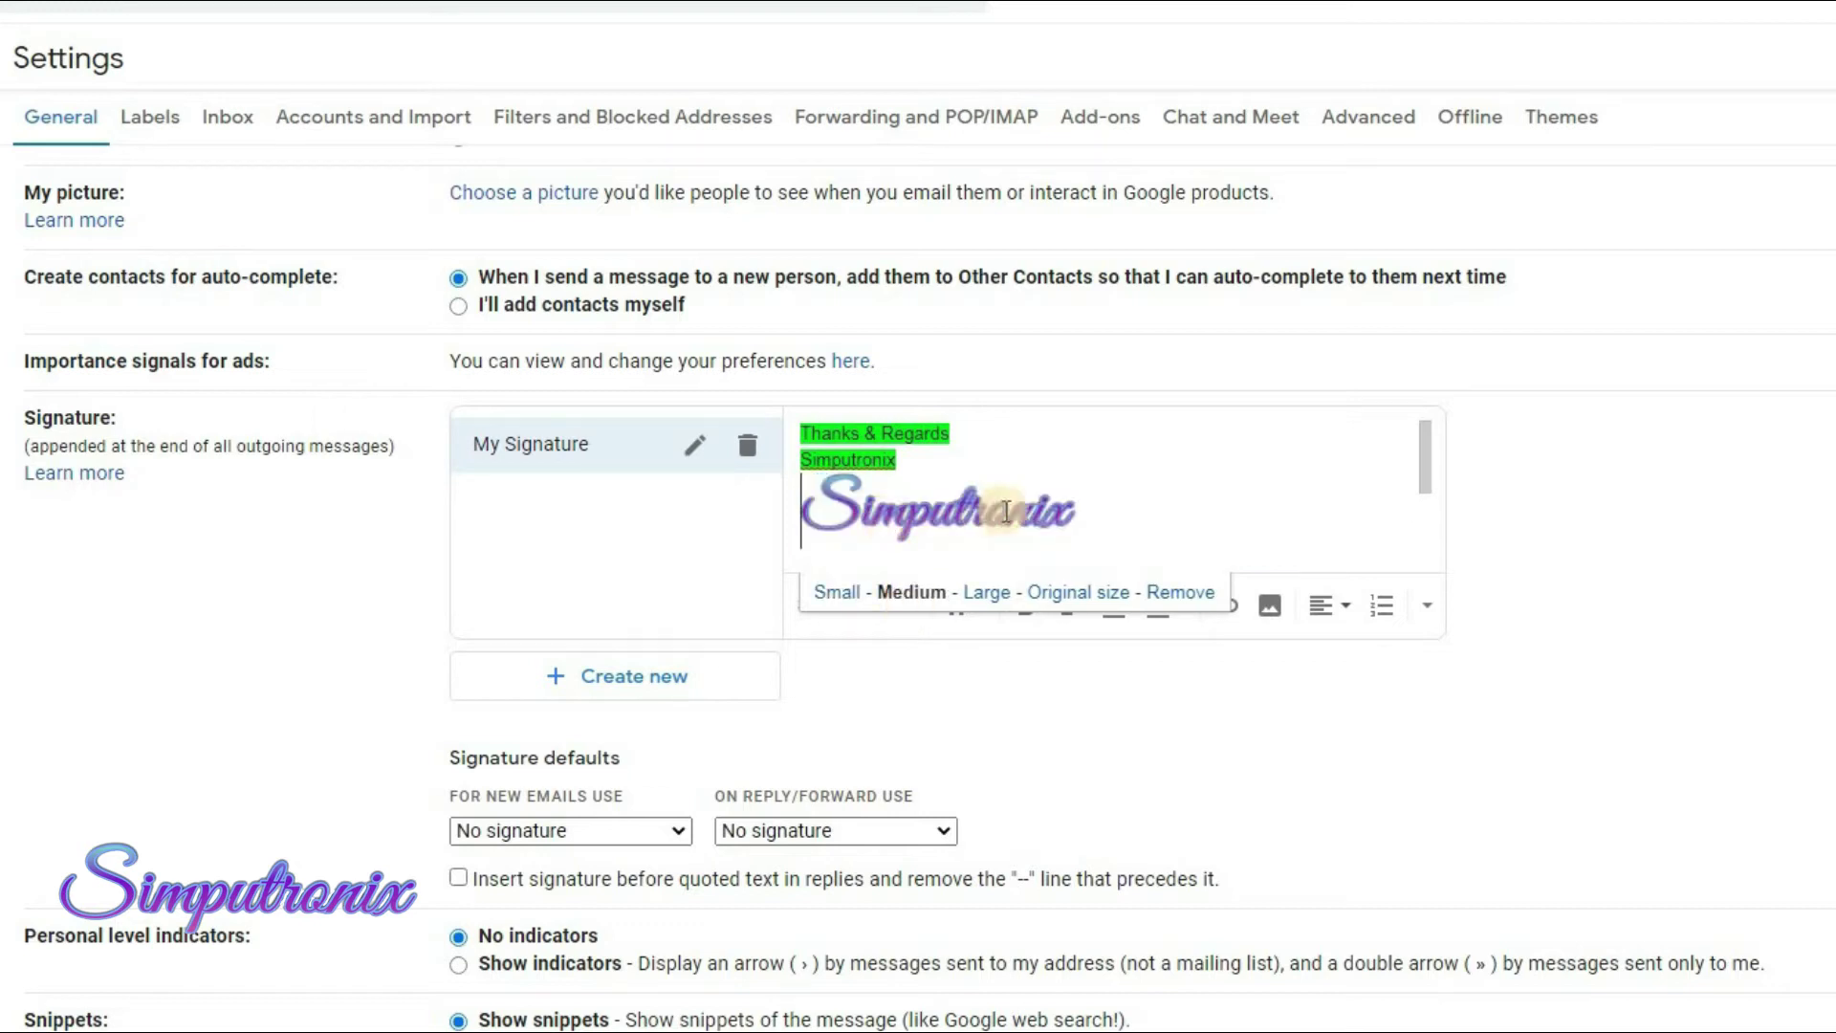
Step: Try the Large size on the signature's logo image, and return it to Medium
left_click(990, 594)
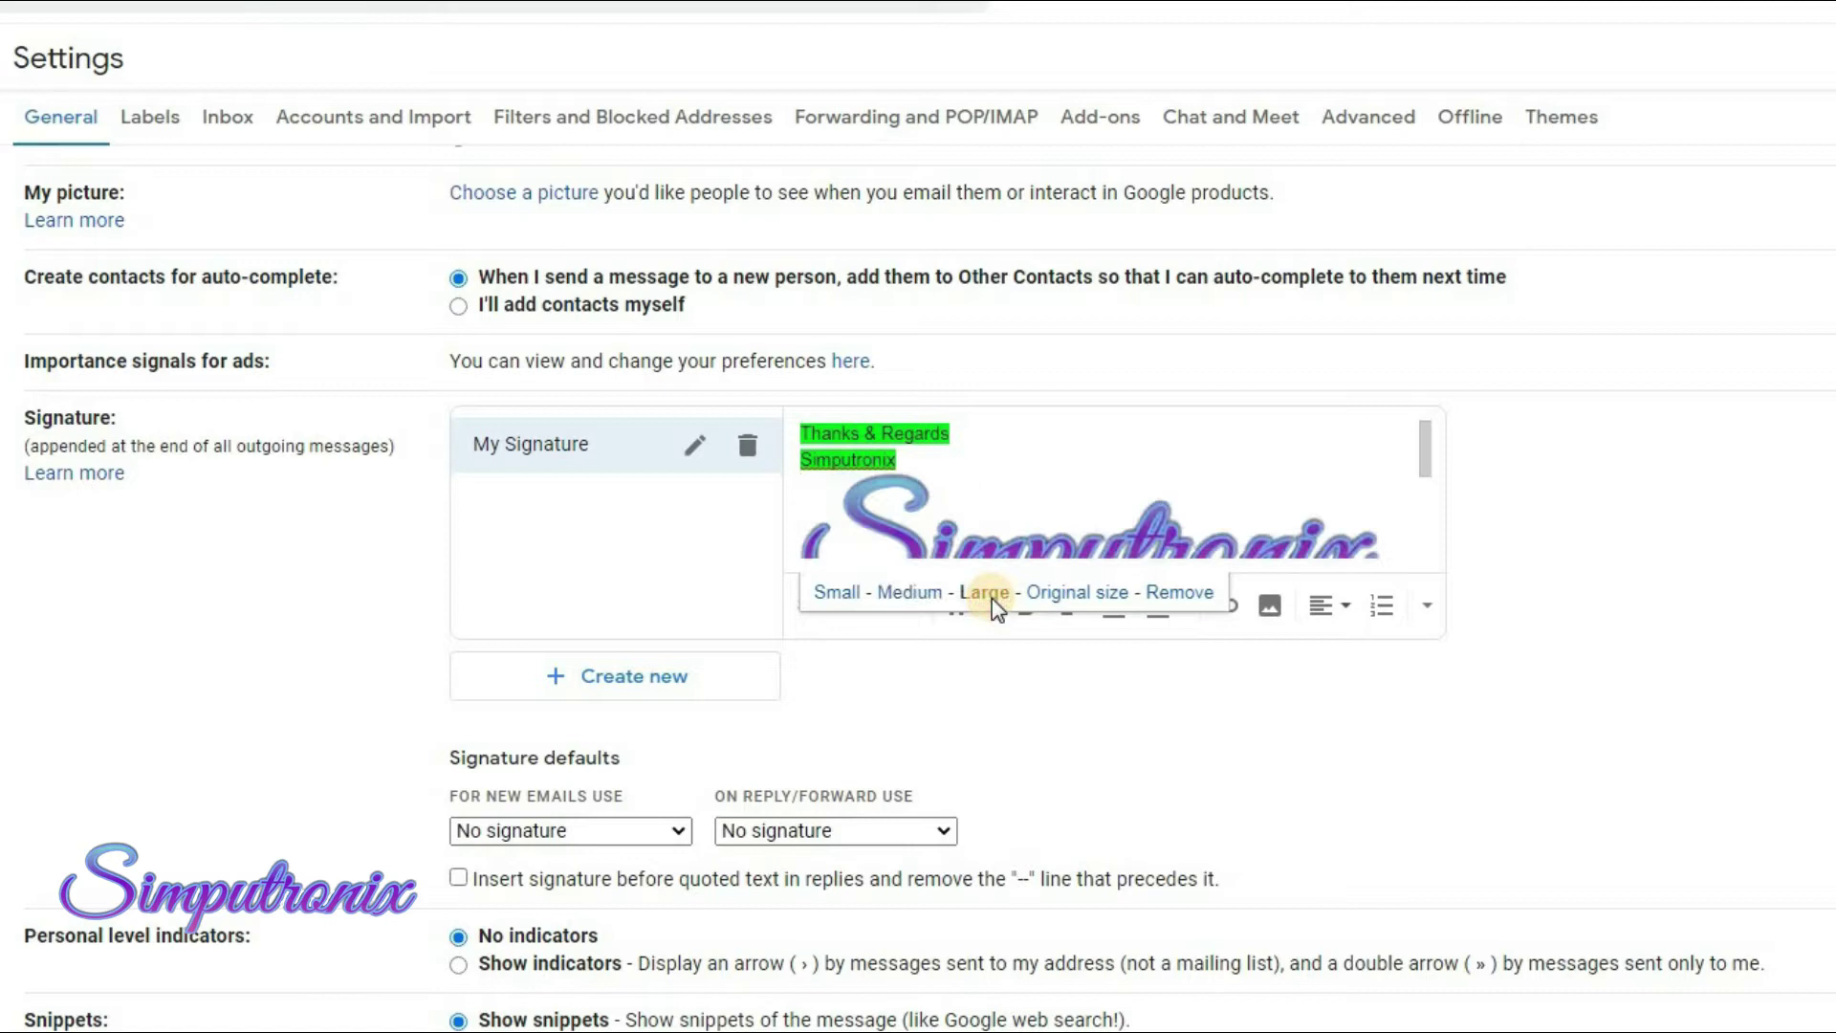
left_click(913, 594)
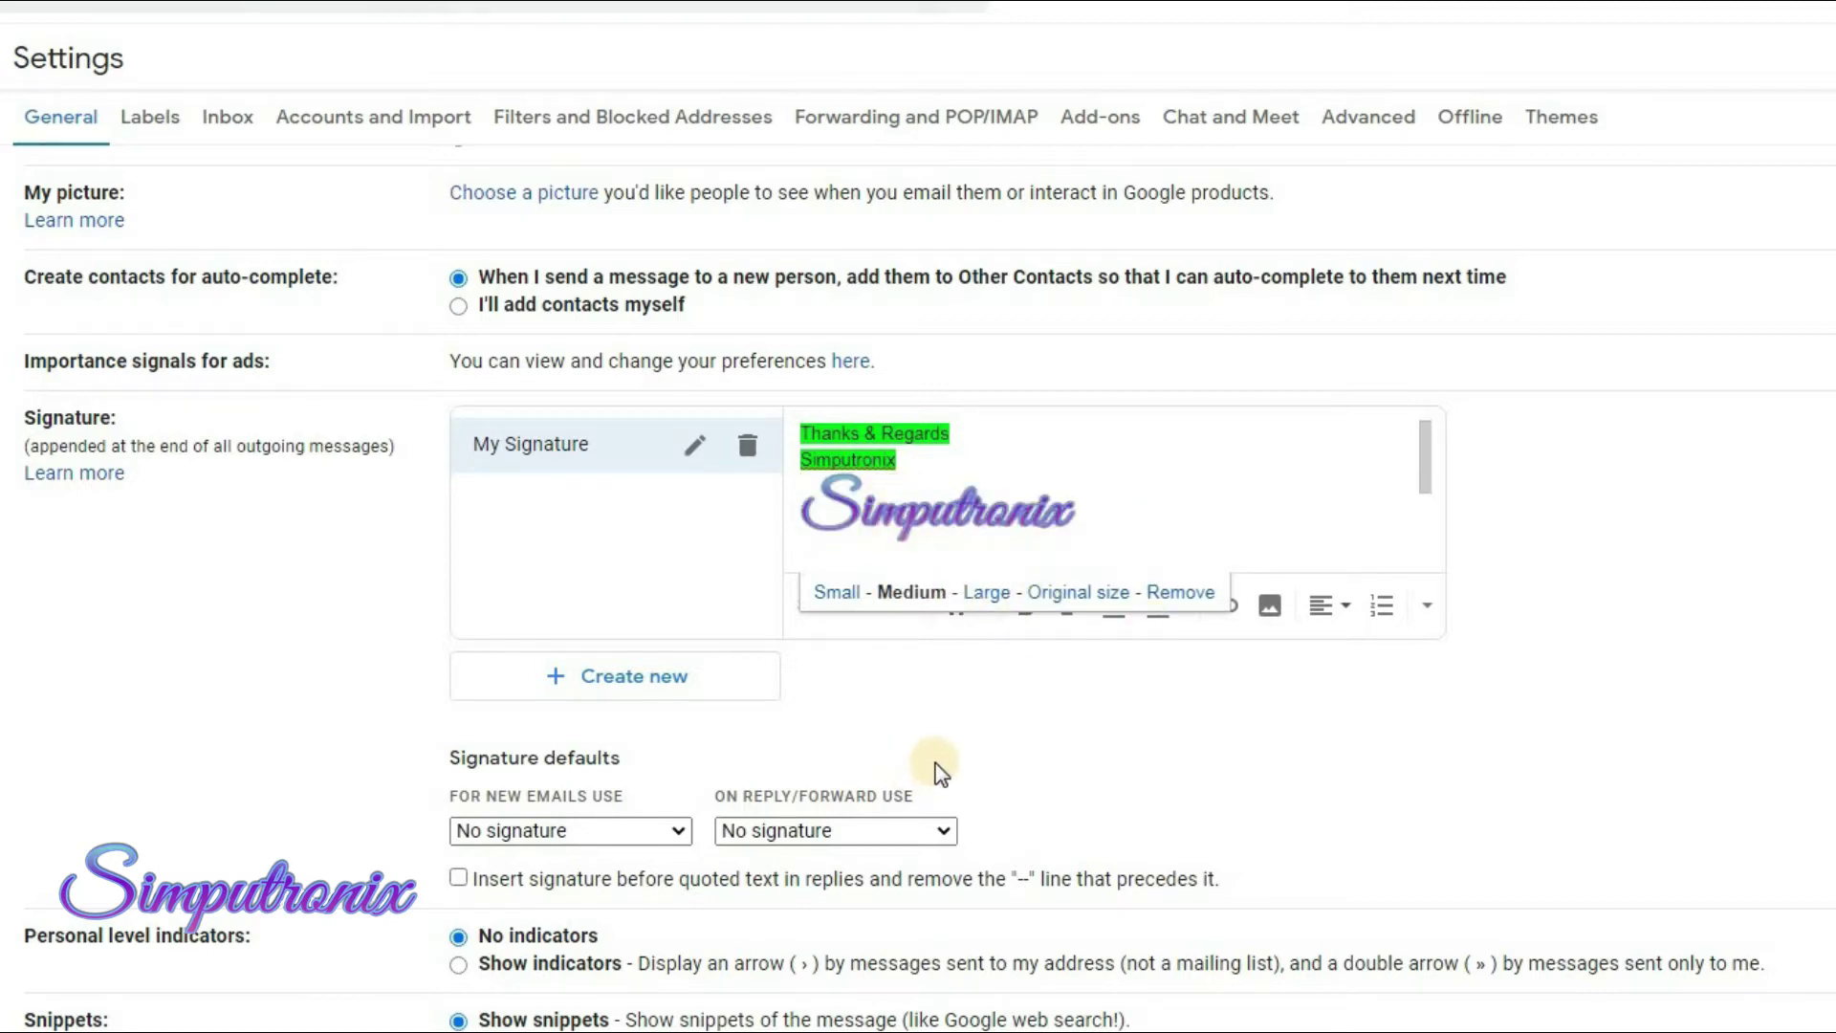
Step: Set "My Signature" as the default for new emails and for reply/forward, and save the settings
scroll(937, 603, "down", 2)
scroll(937, 603, "up", 2)
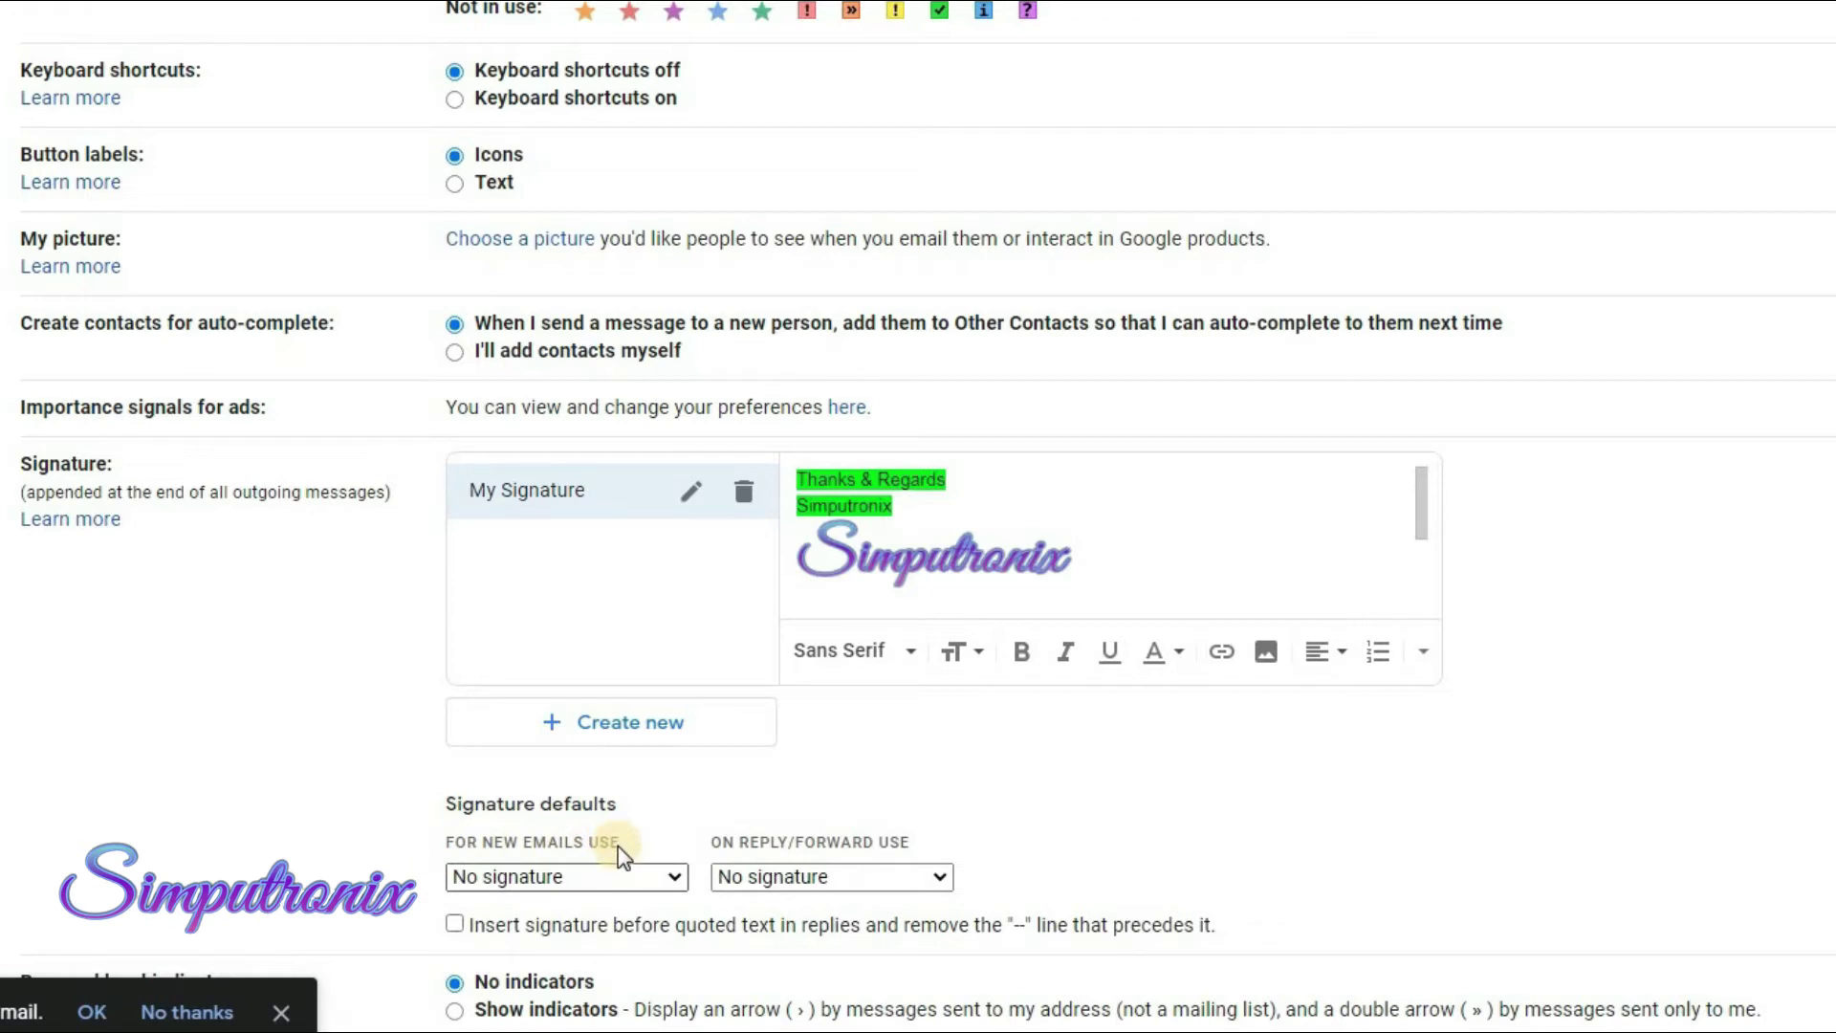
left_click(583, 884)
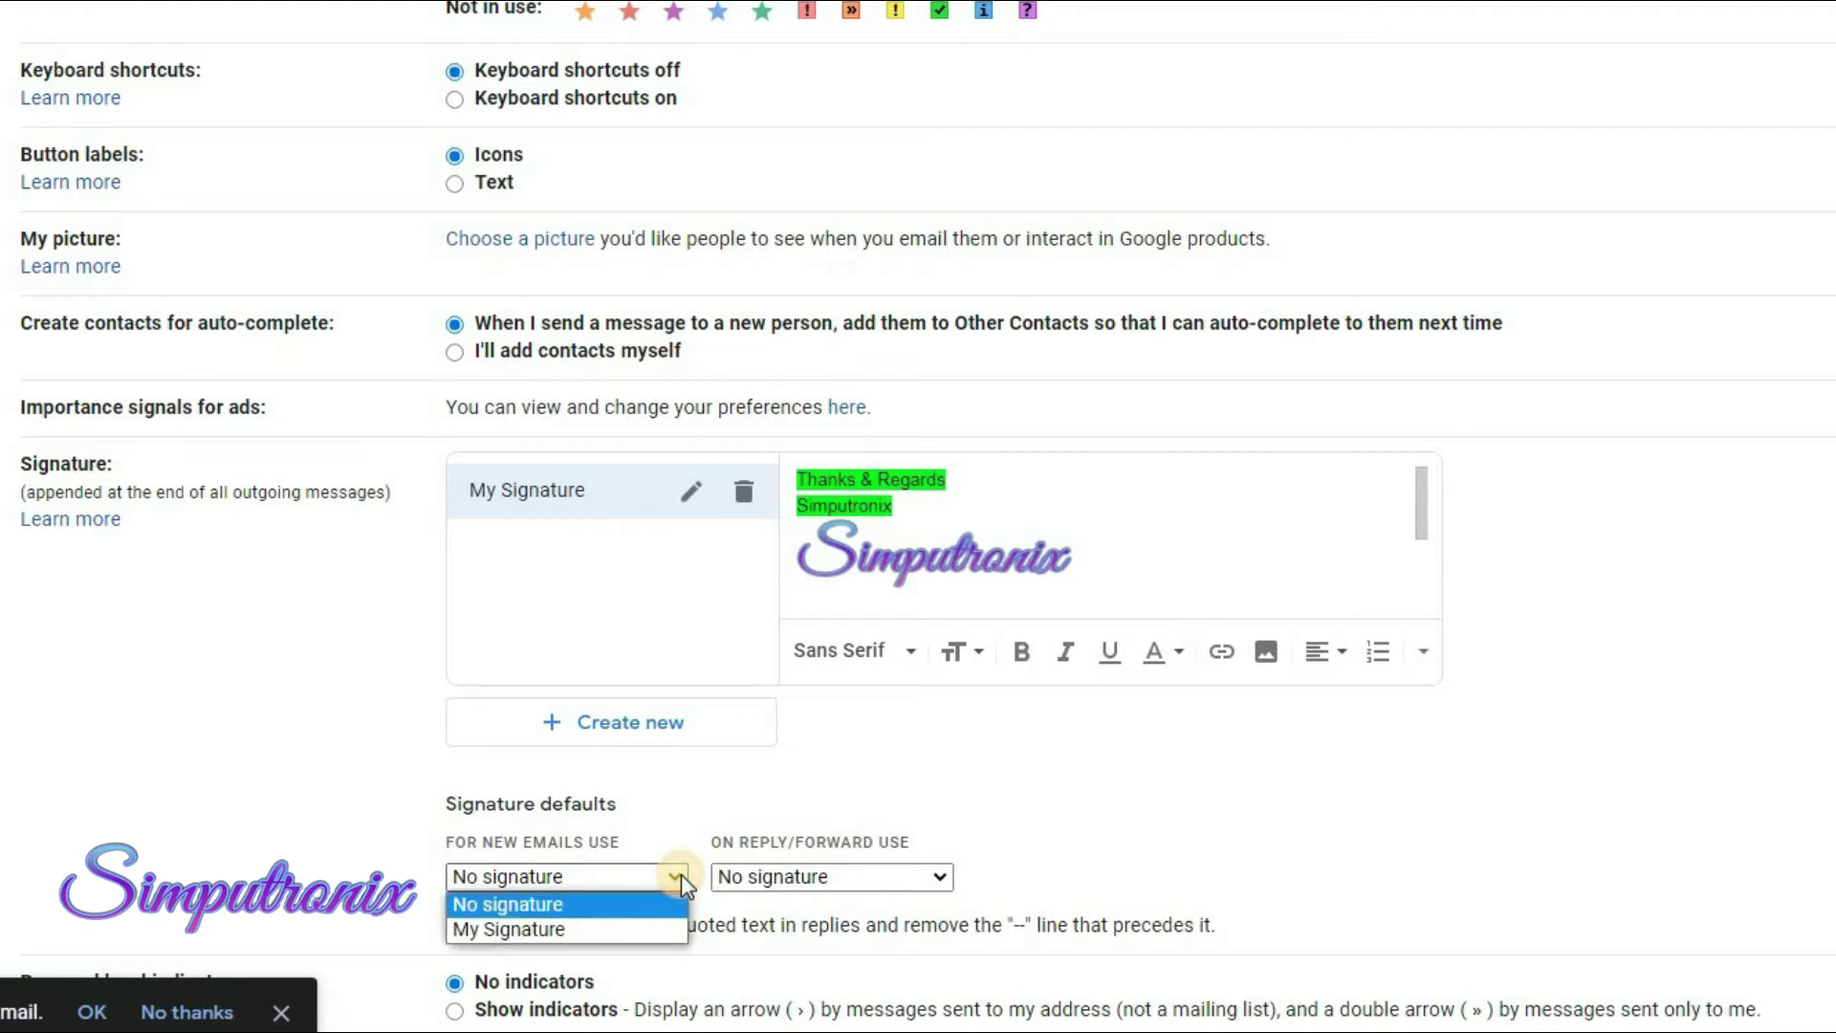
left_click(562, 929)
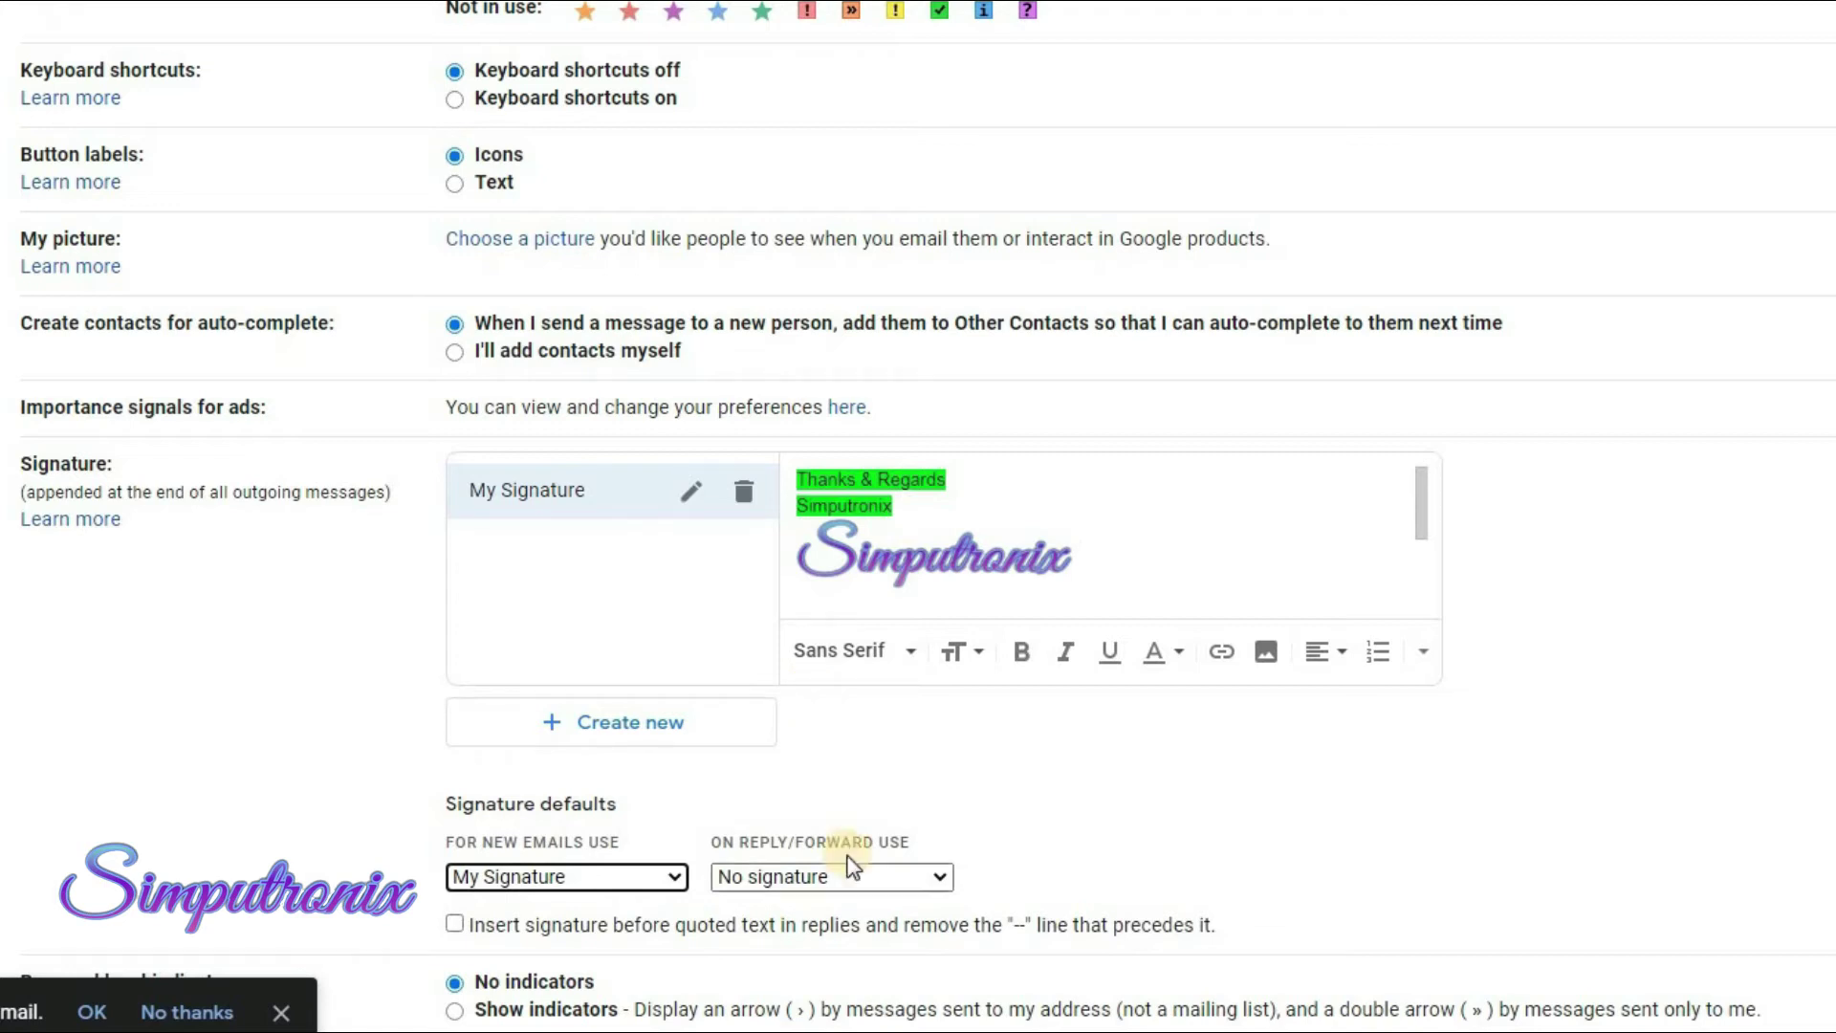
left_click(755, 878)
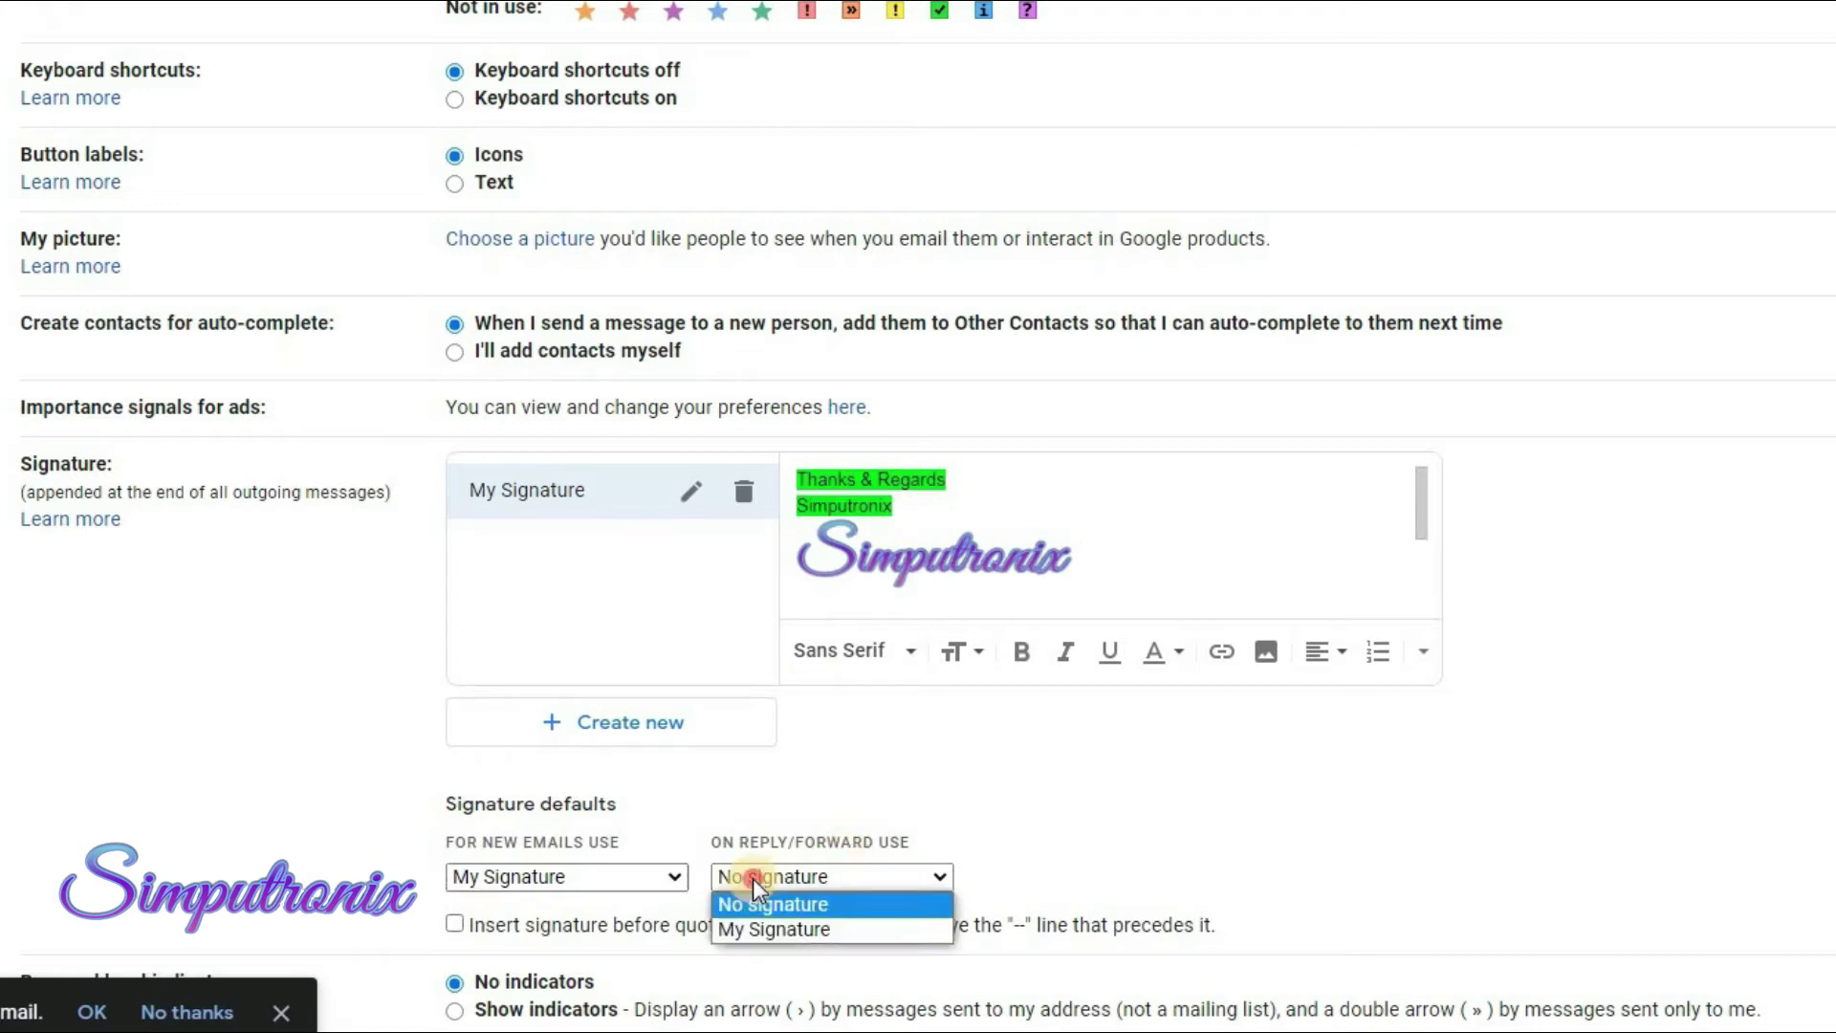
left_click(790, 927)
scroll(757, 845, "down", 2)
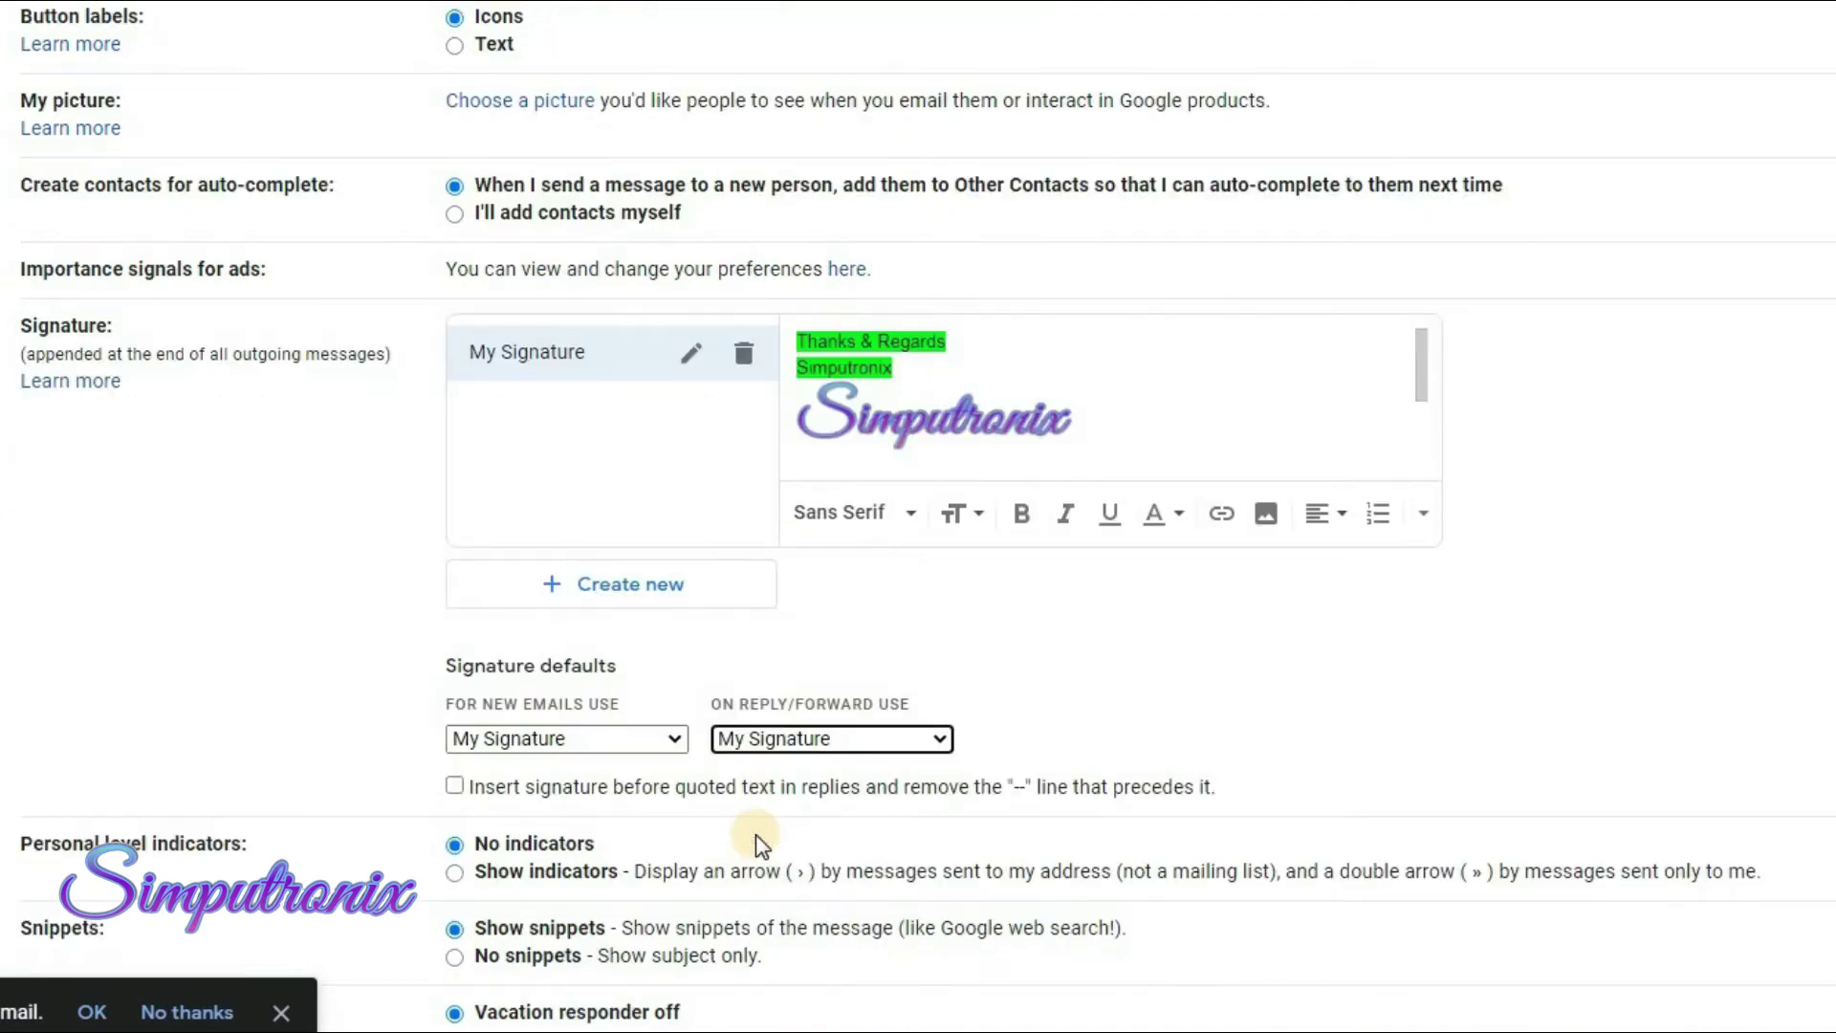
scroll(756, 836, "down", 6)
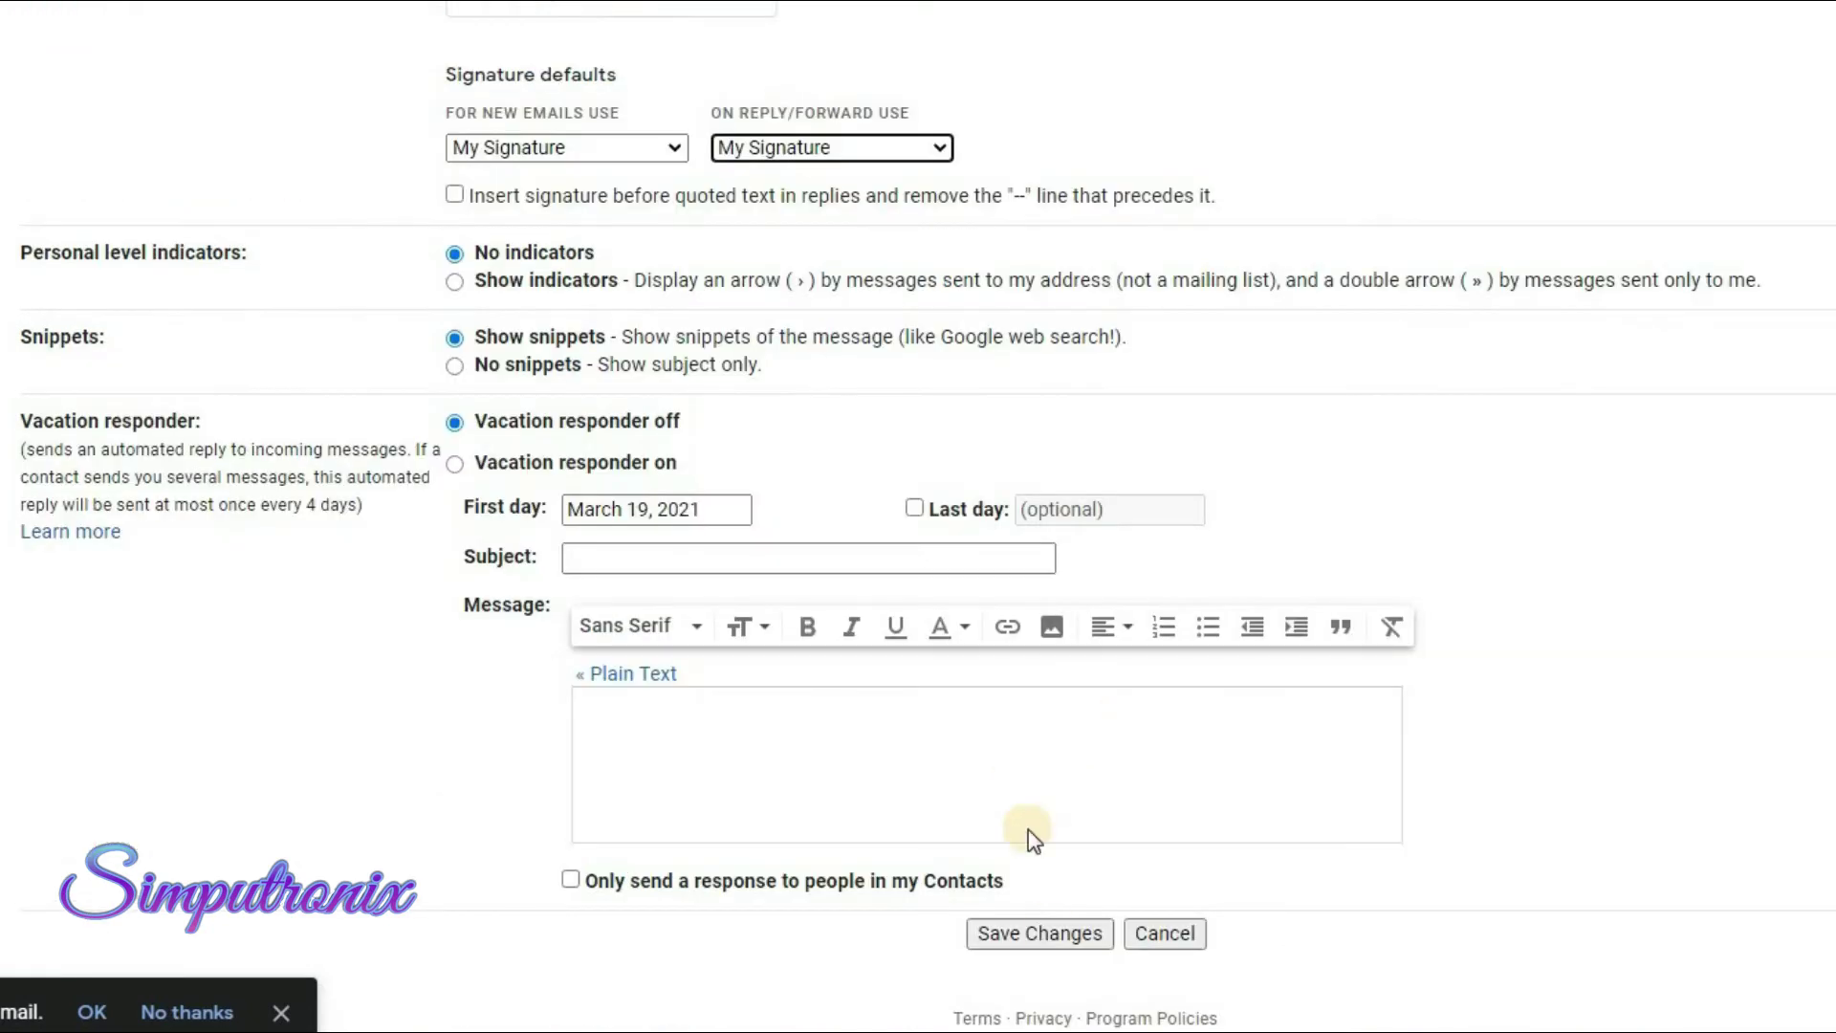
left_click(1051, 934)
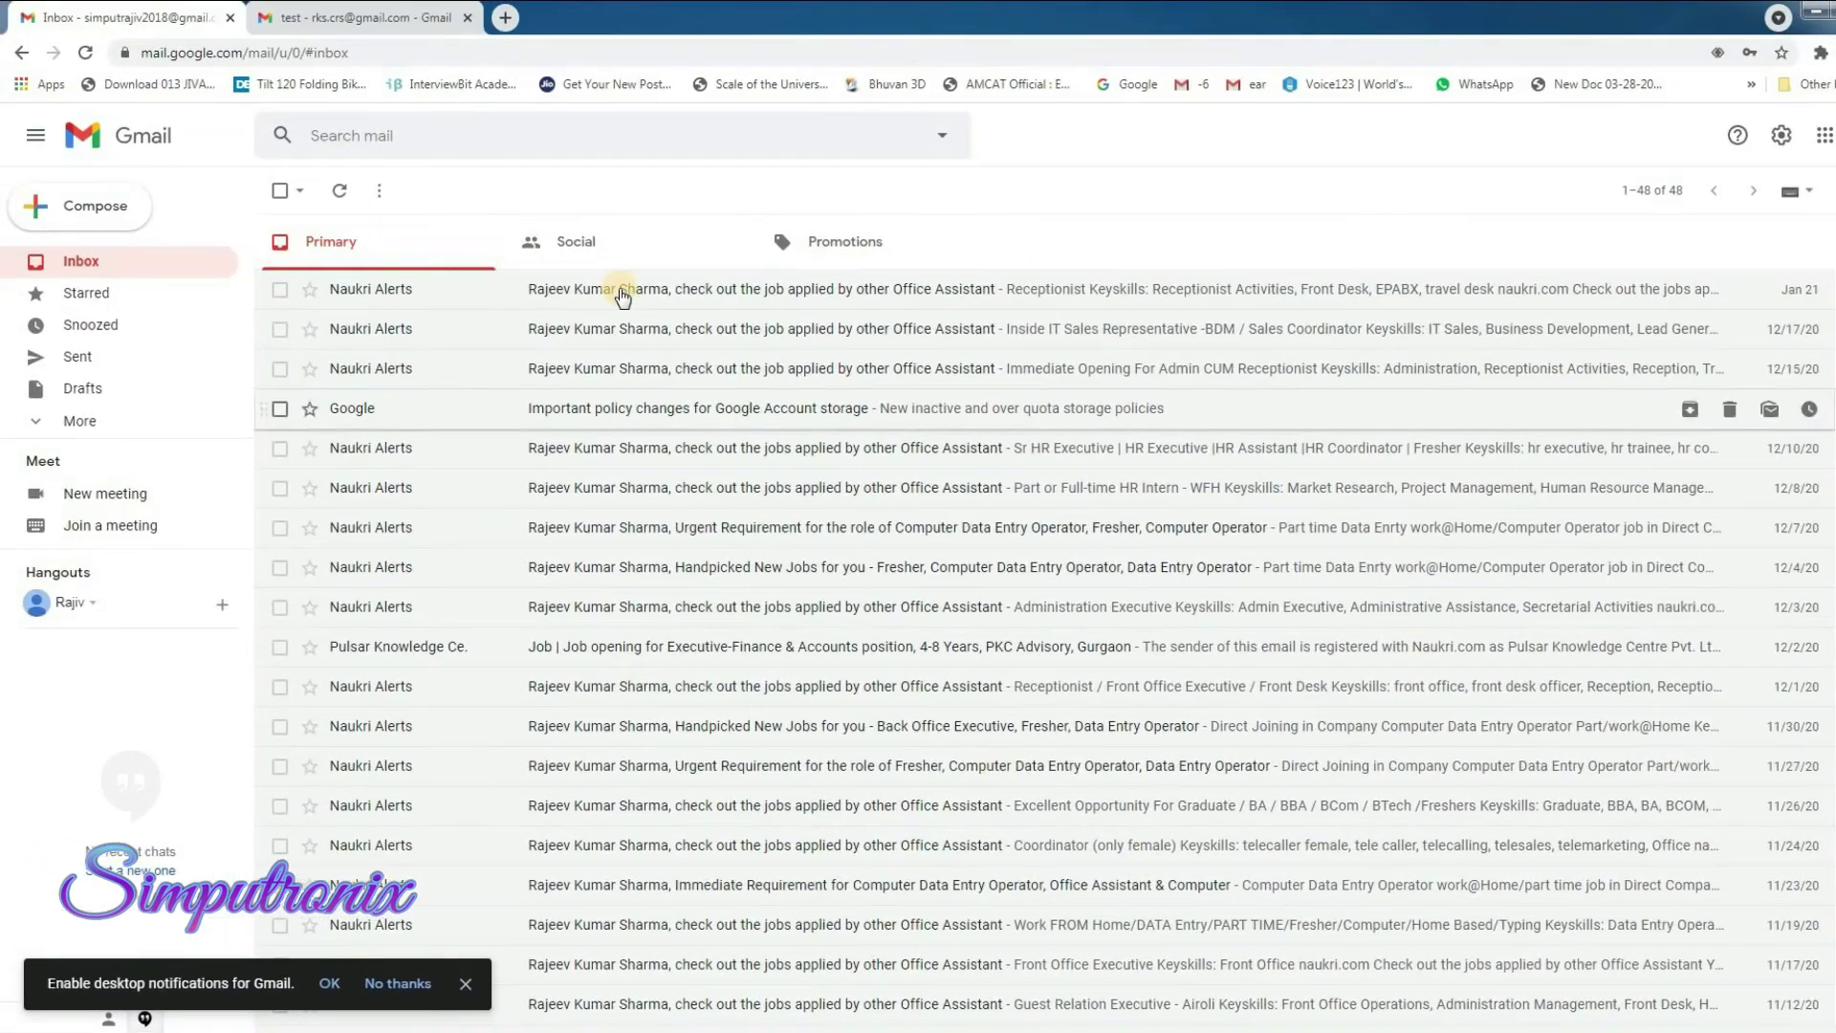
Step: Check how the signature appears in a new message, and close the message
left_click(93, 210)
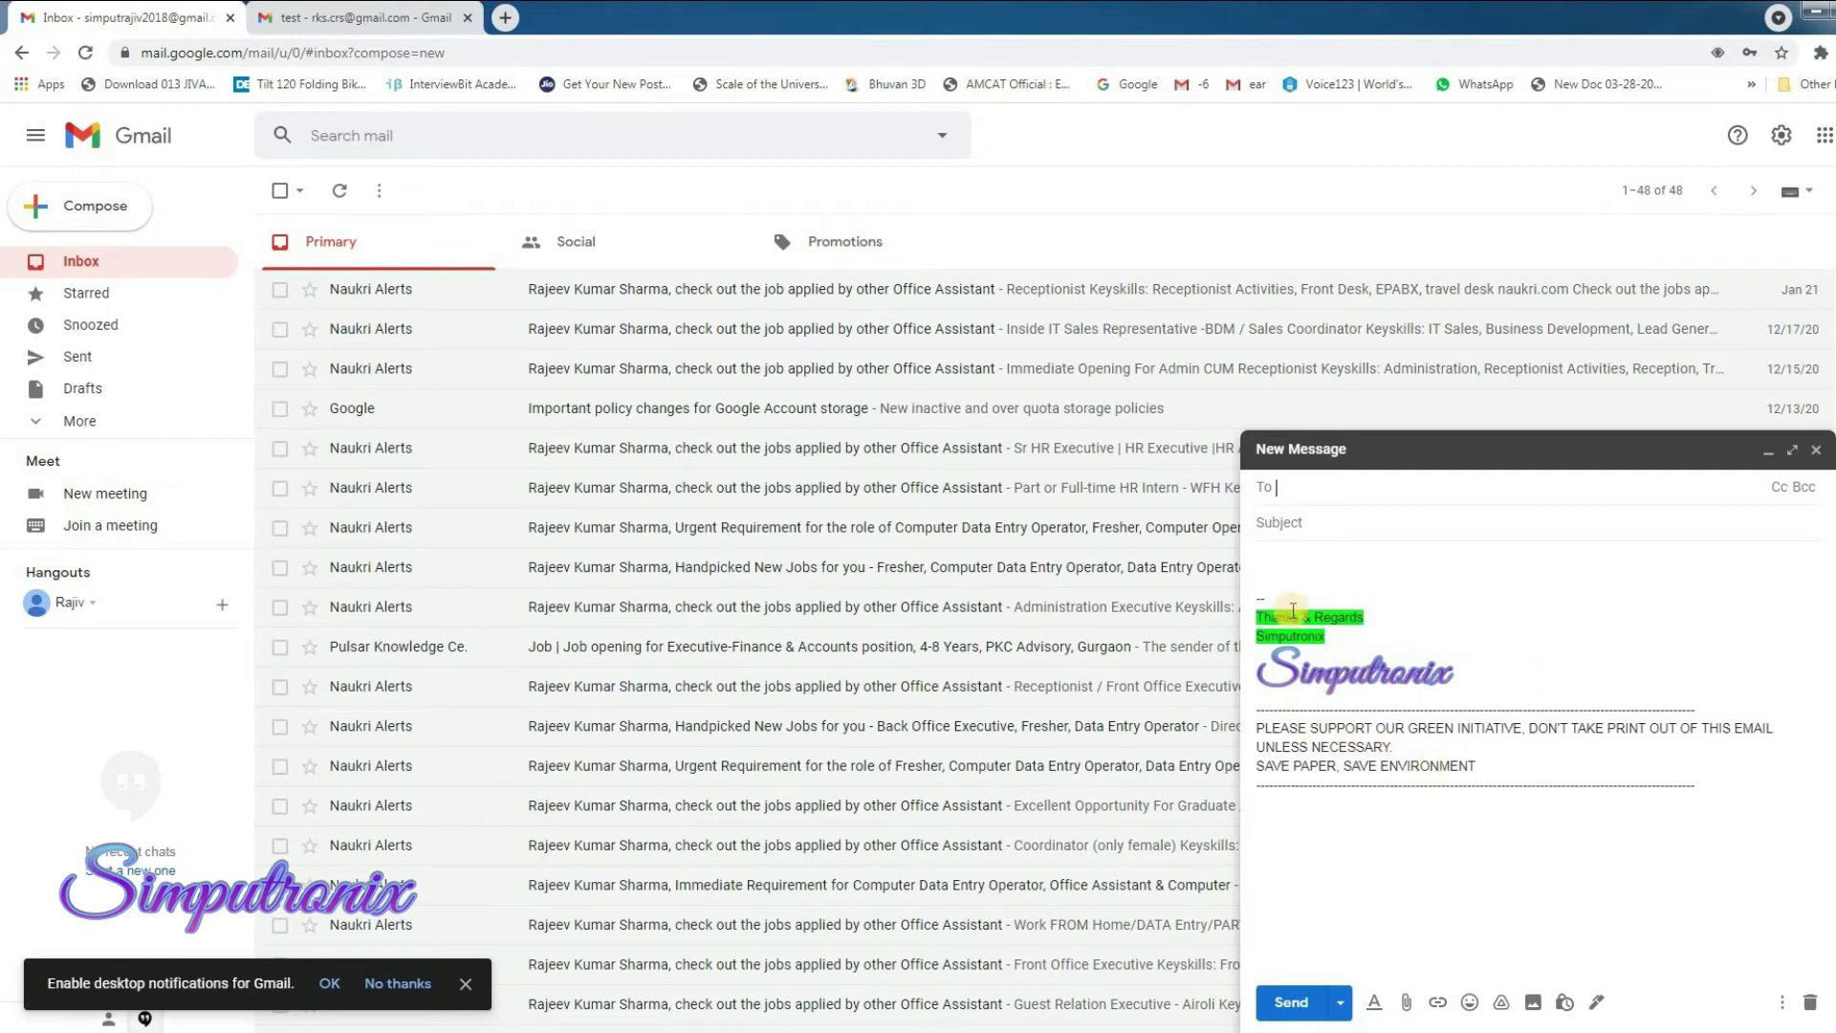
left_click(1264, 555)
left_click(1281, 486)
left_click(1816, 450)
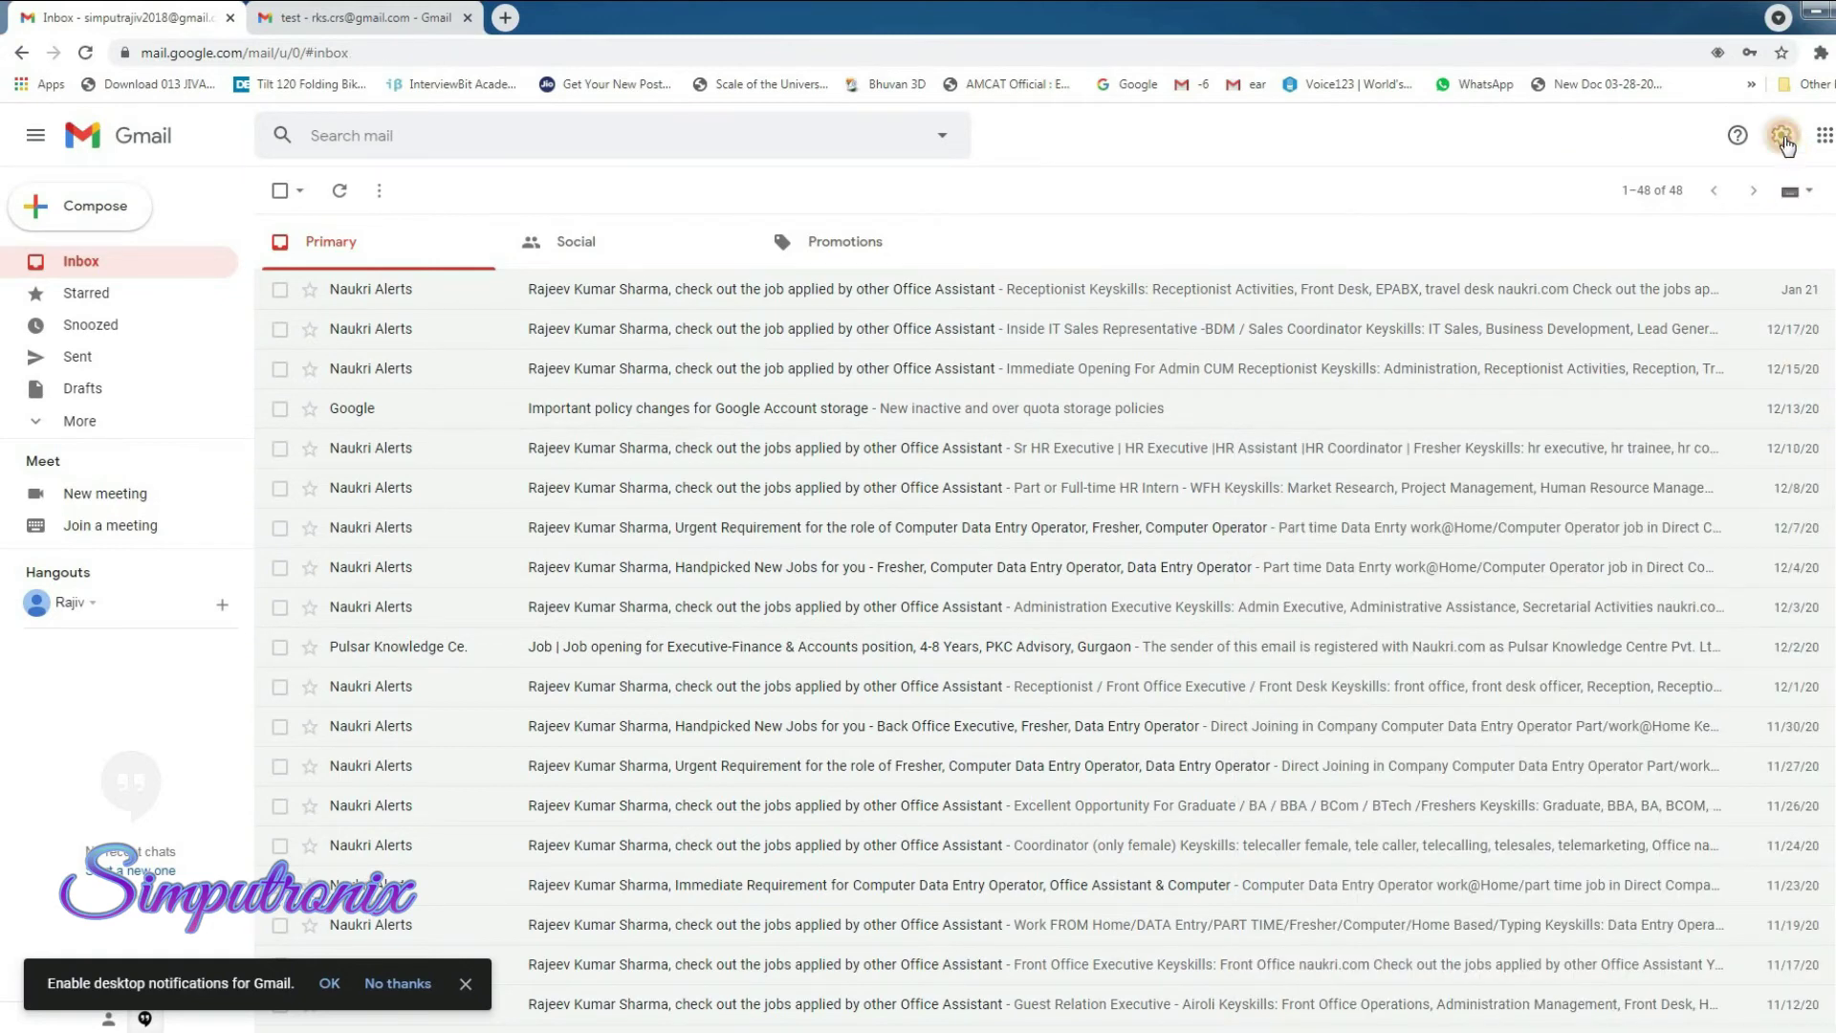
Step: Open the full settings at the signature section and view the default signature choices for new emails
left_click(1781, 135)
left_click(1701, 240)
scroll(1090, 641, "down", 10)
scroll(1088, 638, "down", 7)
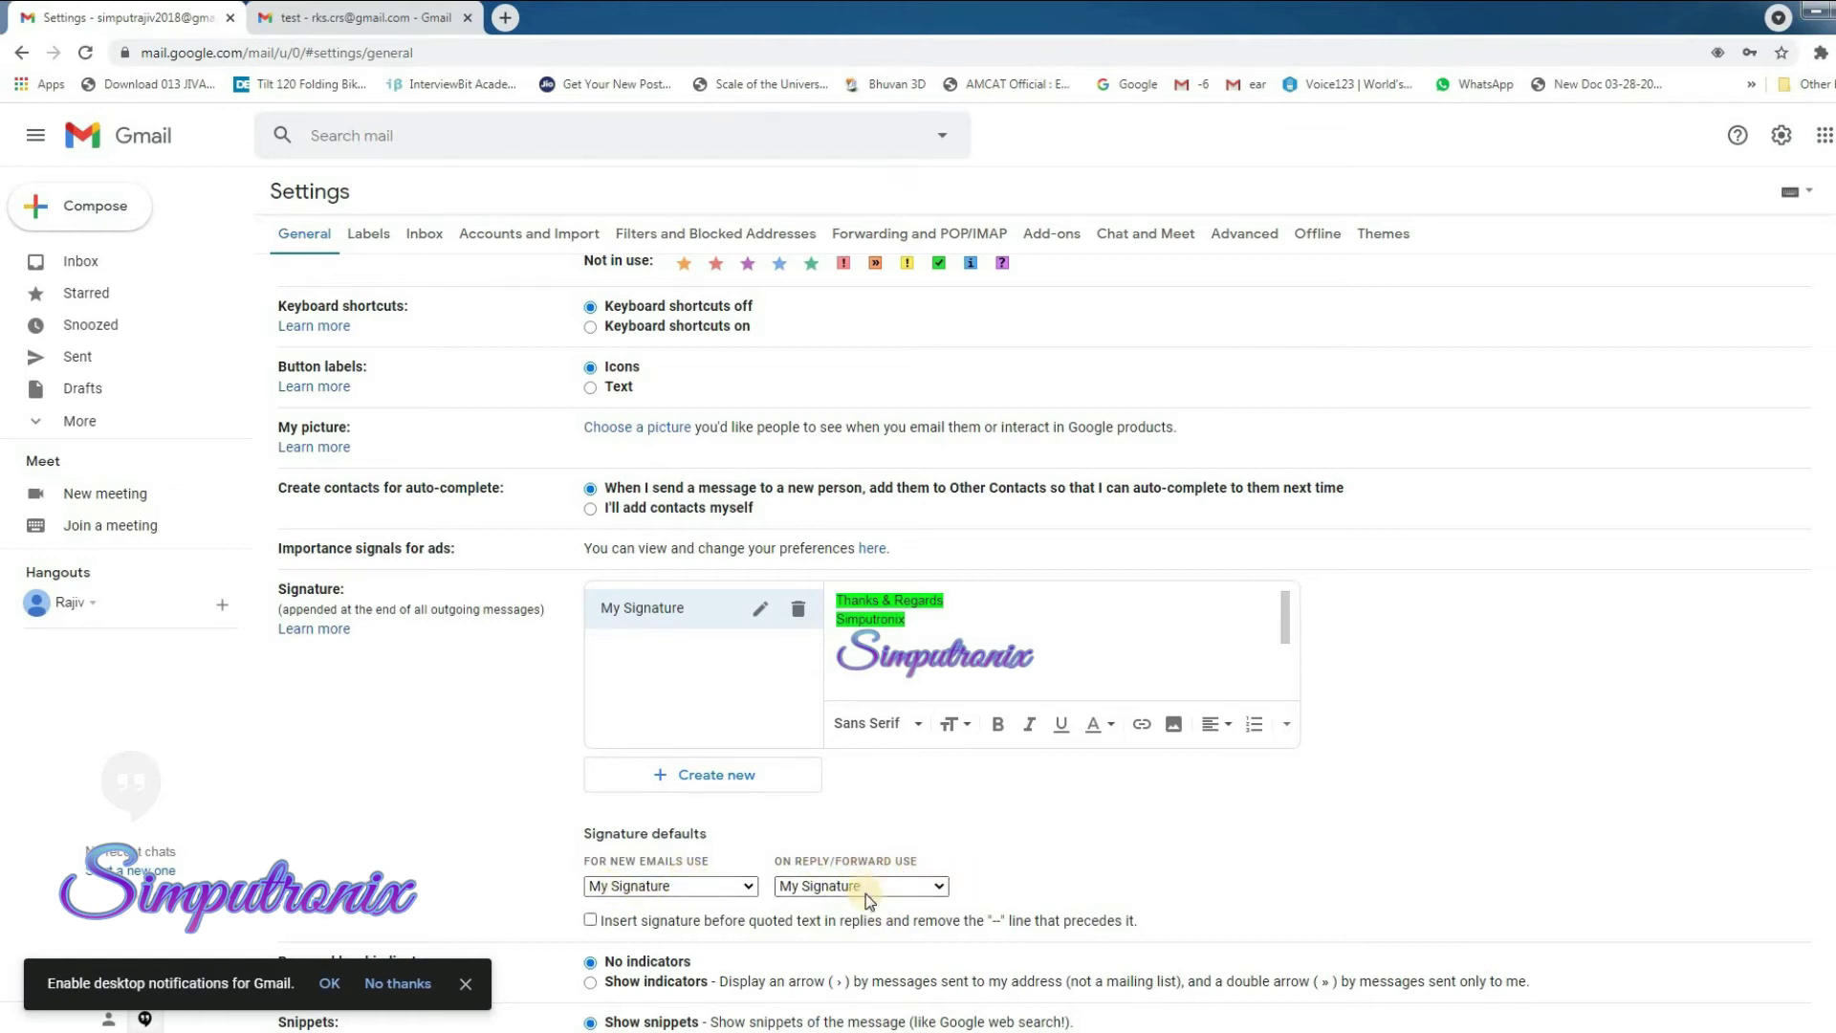
left_click(742, 887)
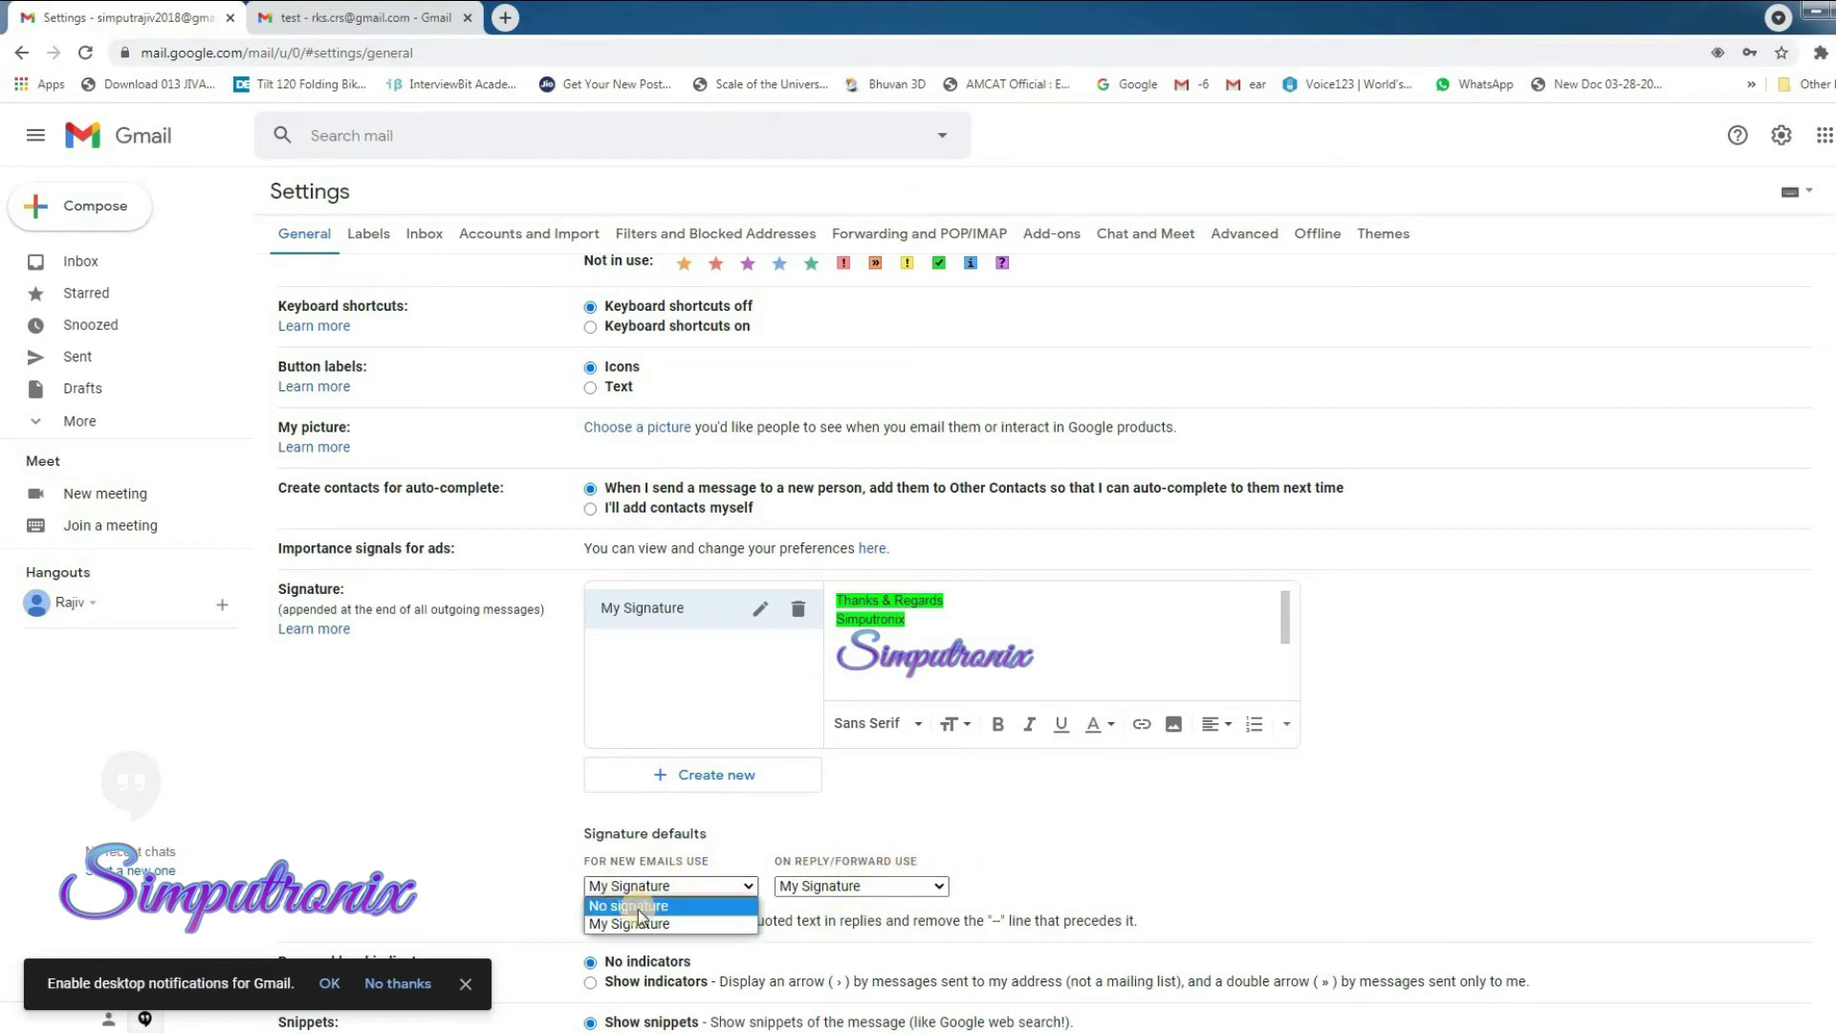
left_click(933, 828)
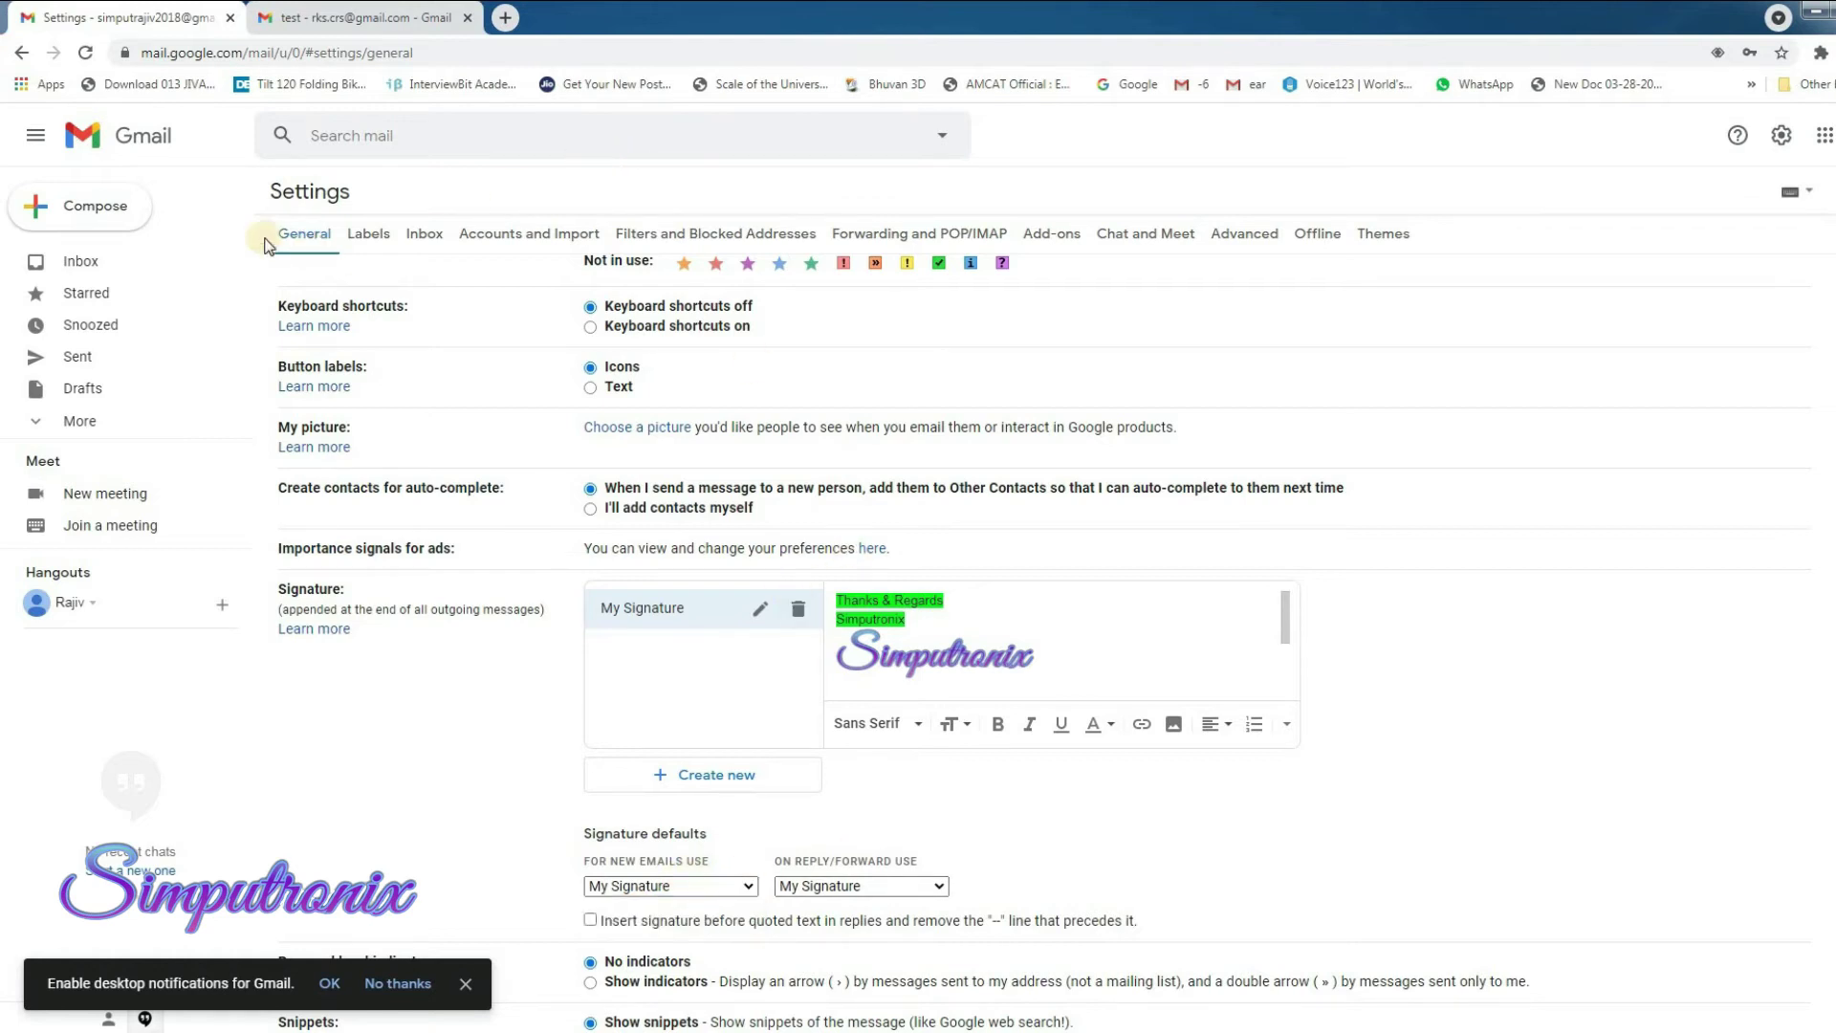
Step: Examine the insert-signature choices in a new message, and close the message
left_click(107, 205)
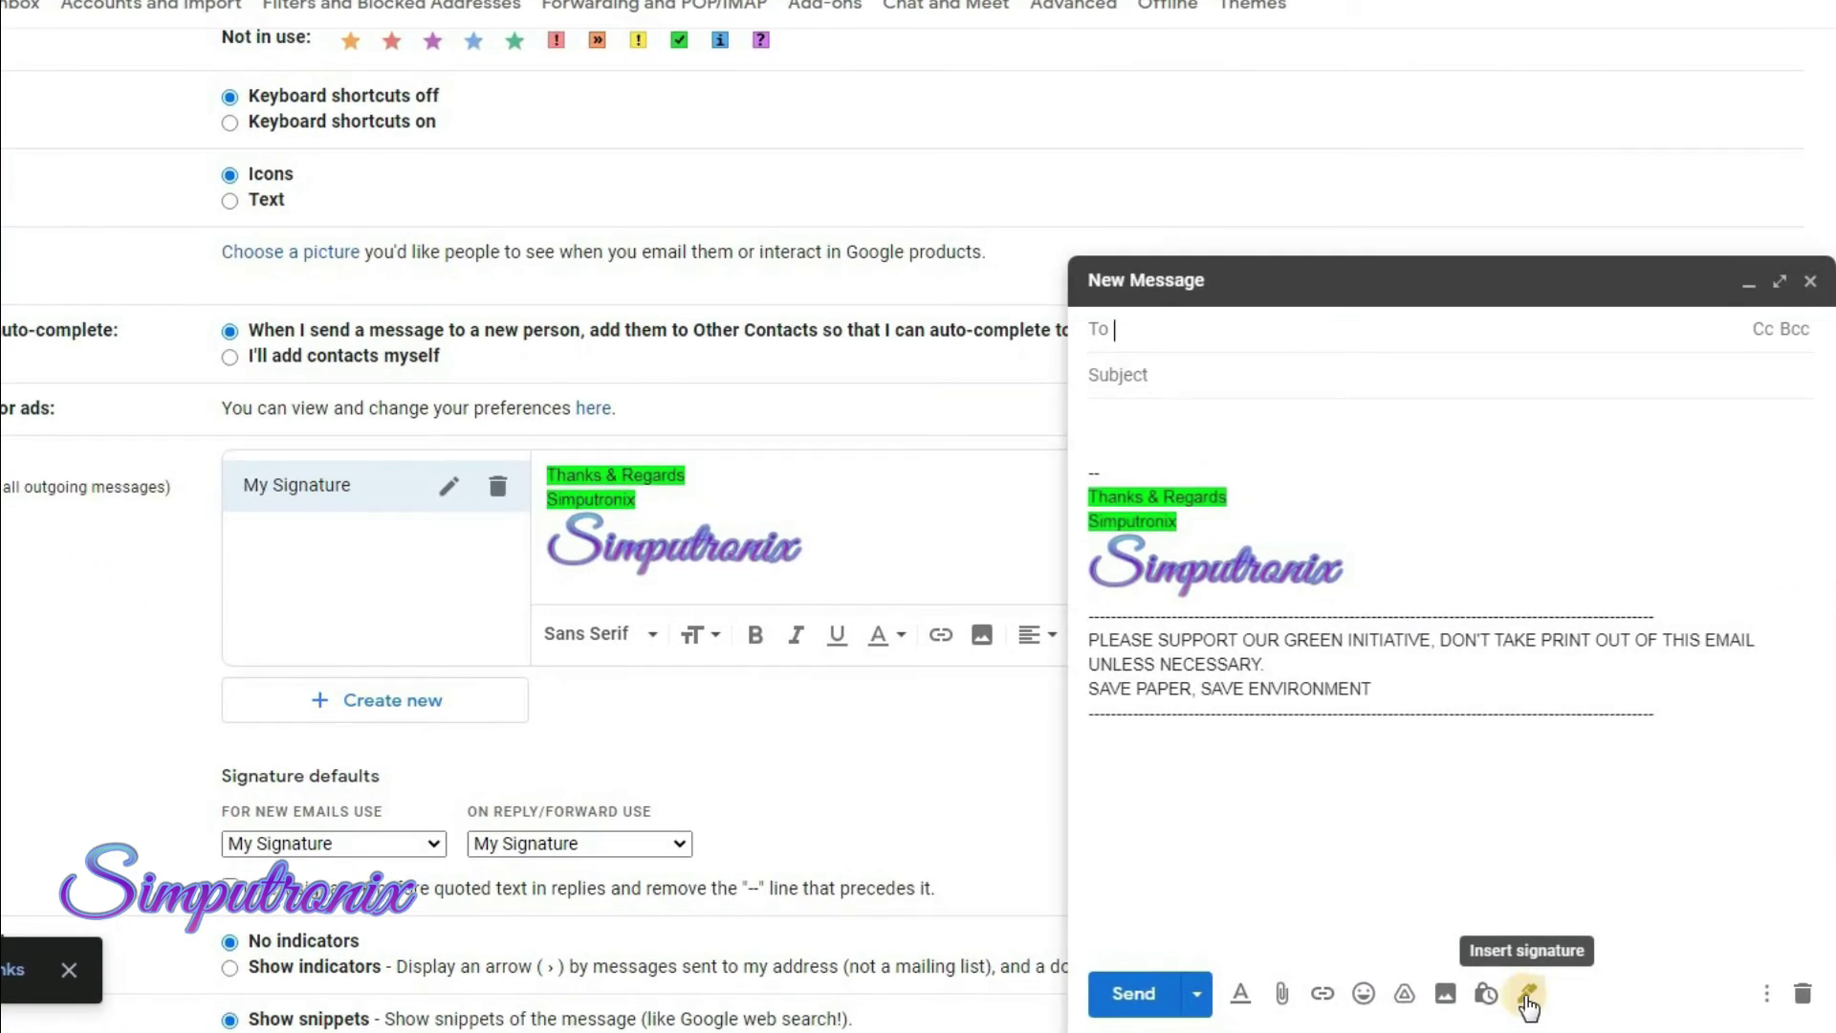
left_click(1527, 1000)
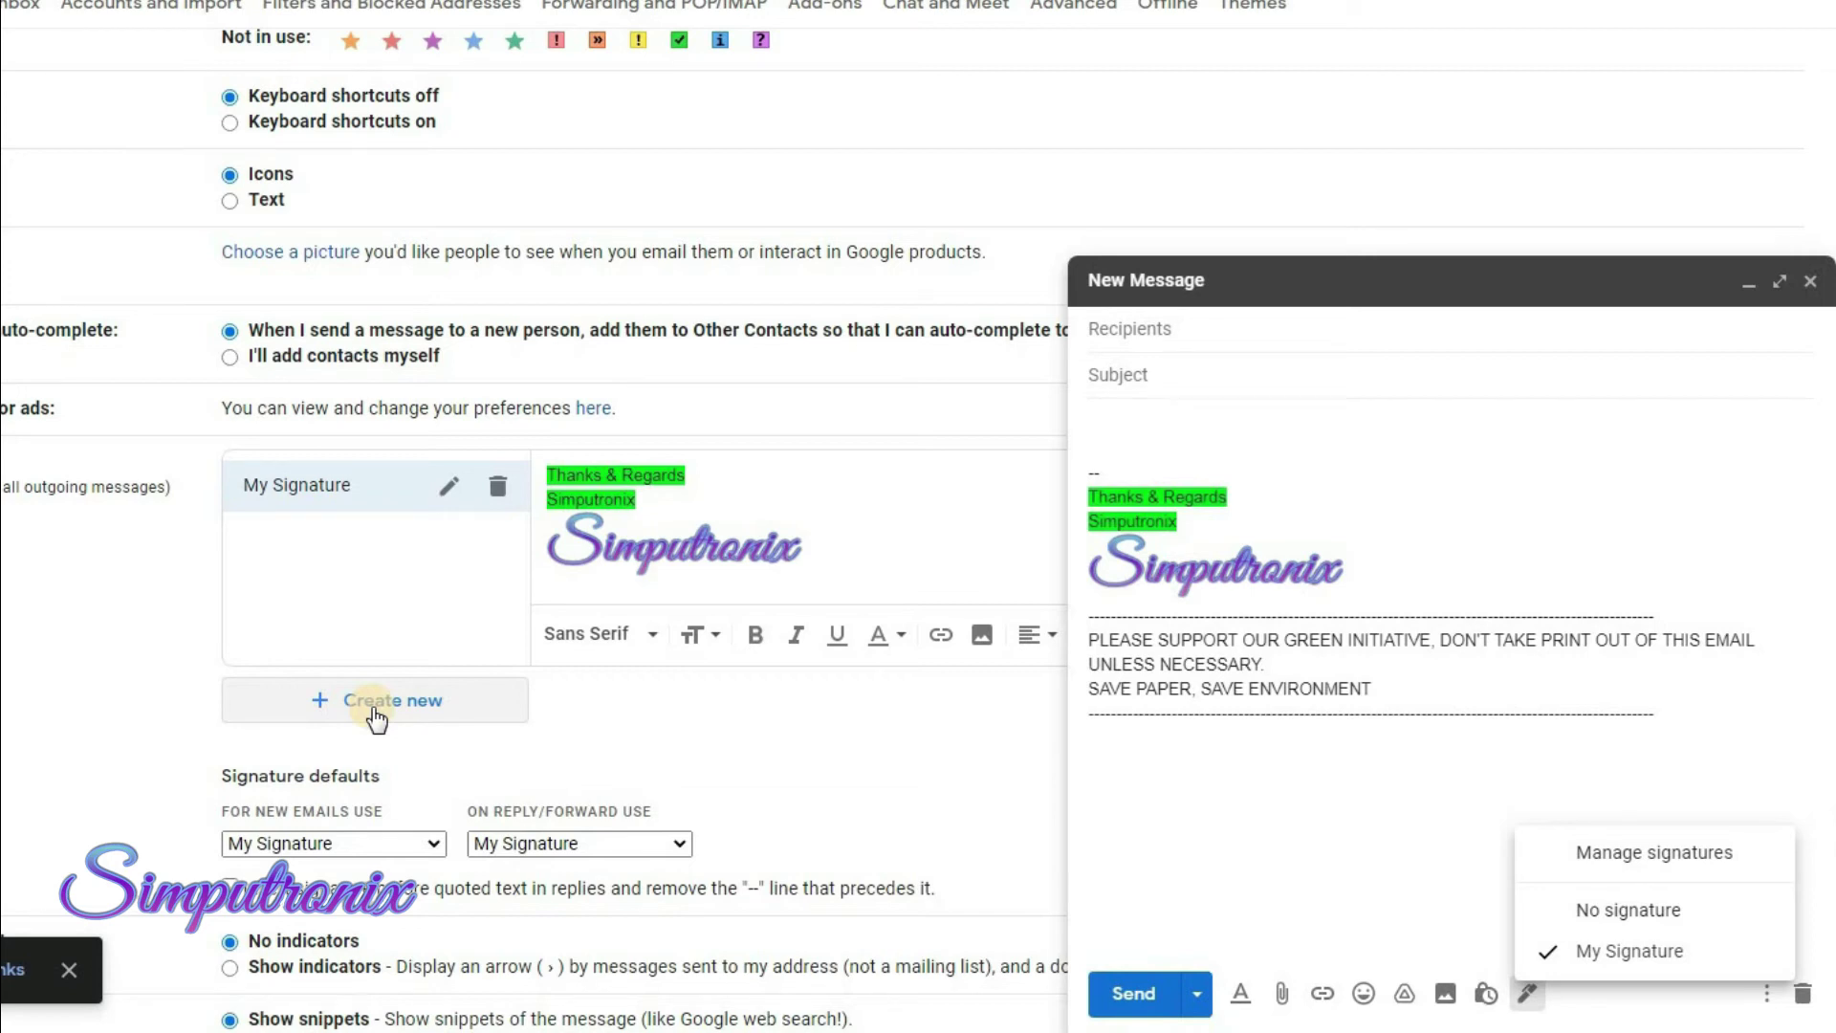
left_click(1159, 773)
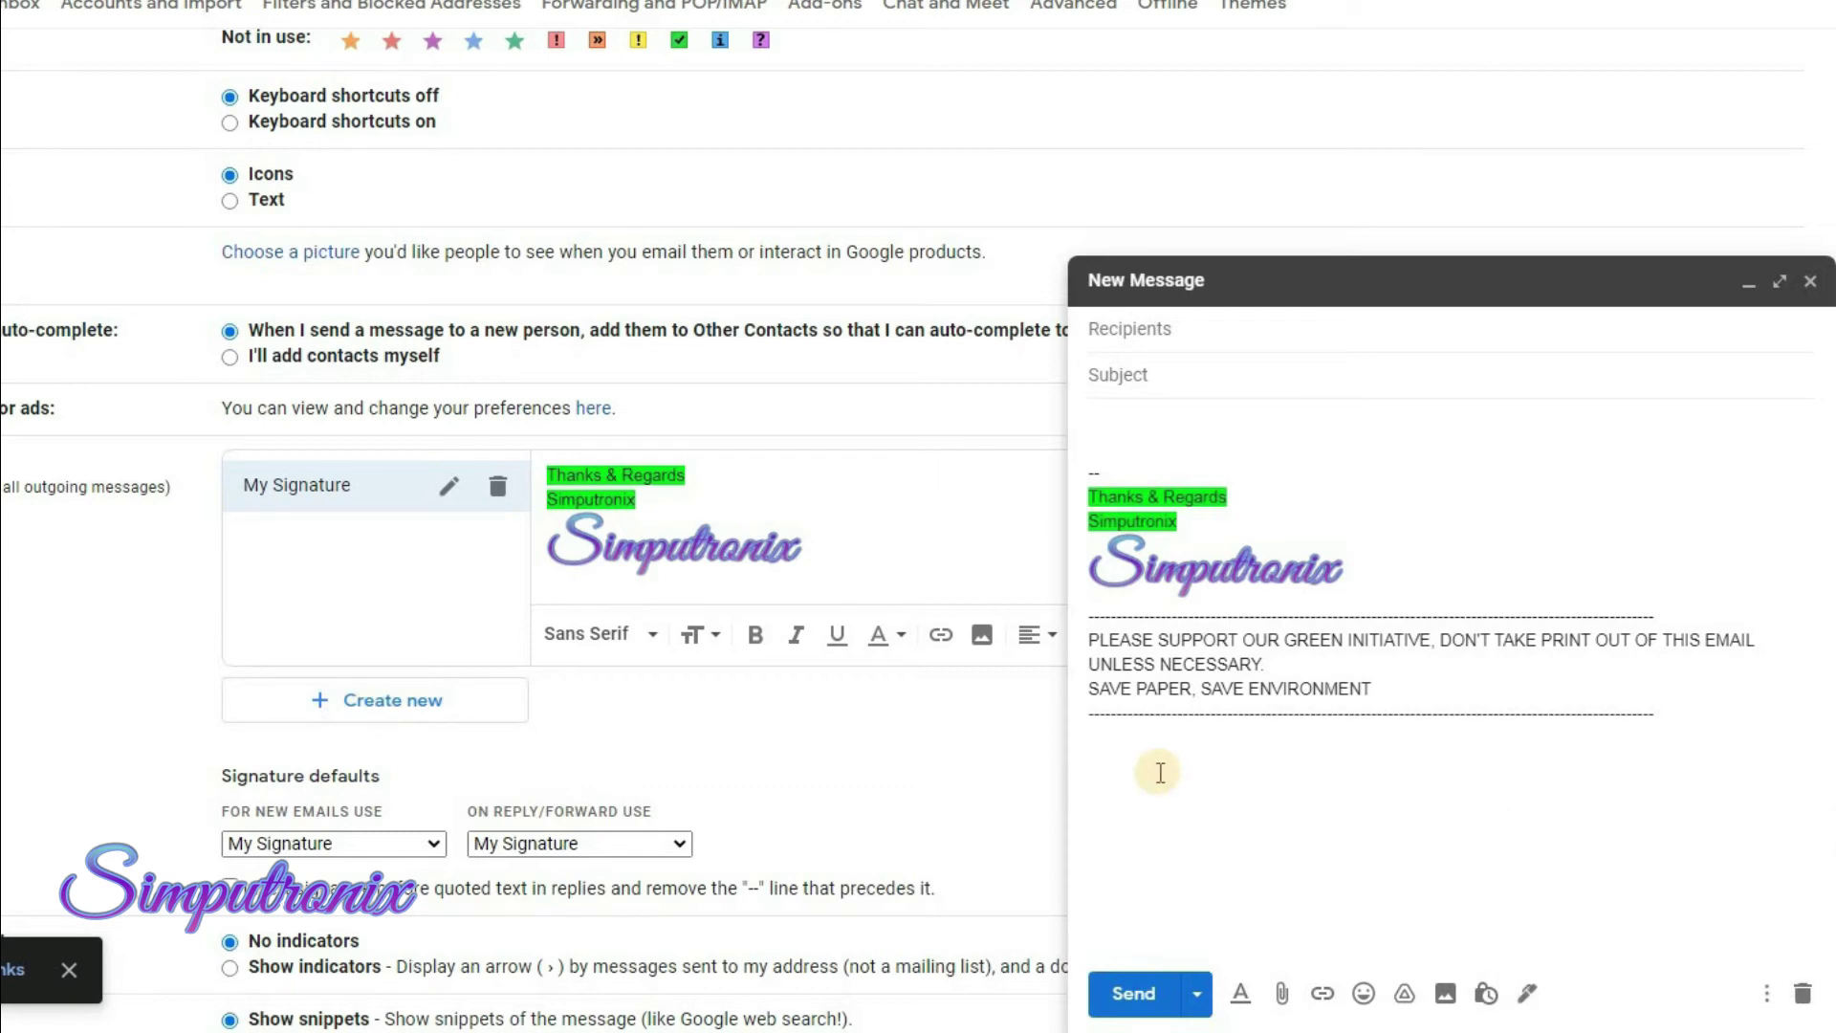
left_click(1527, 993)
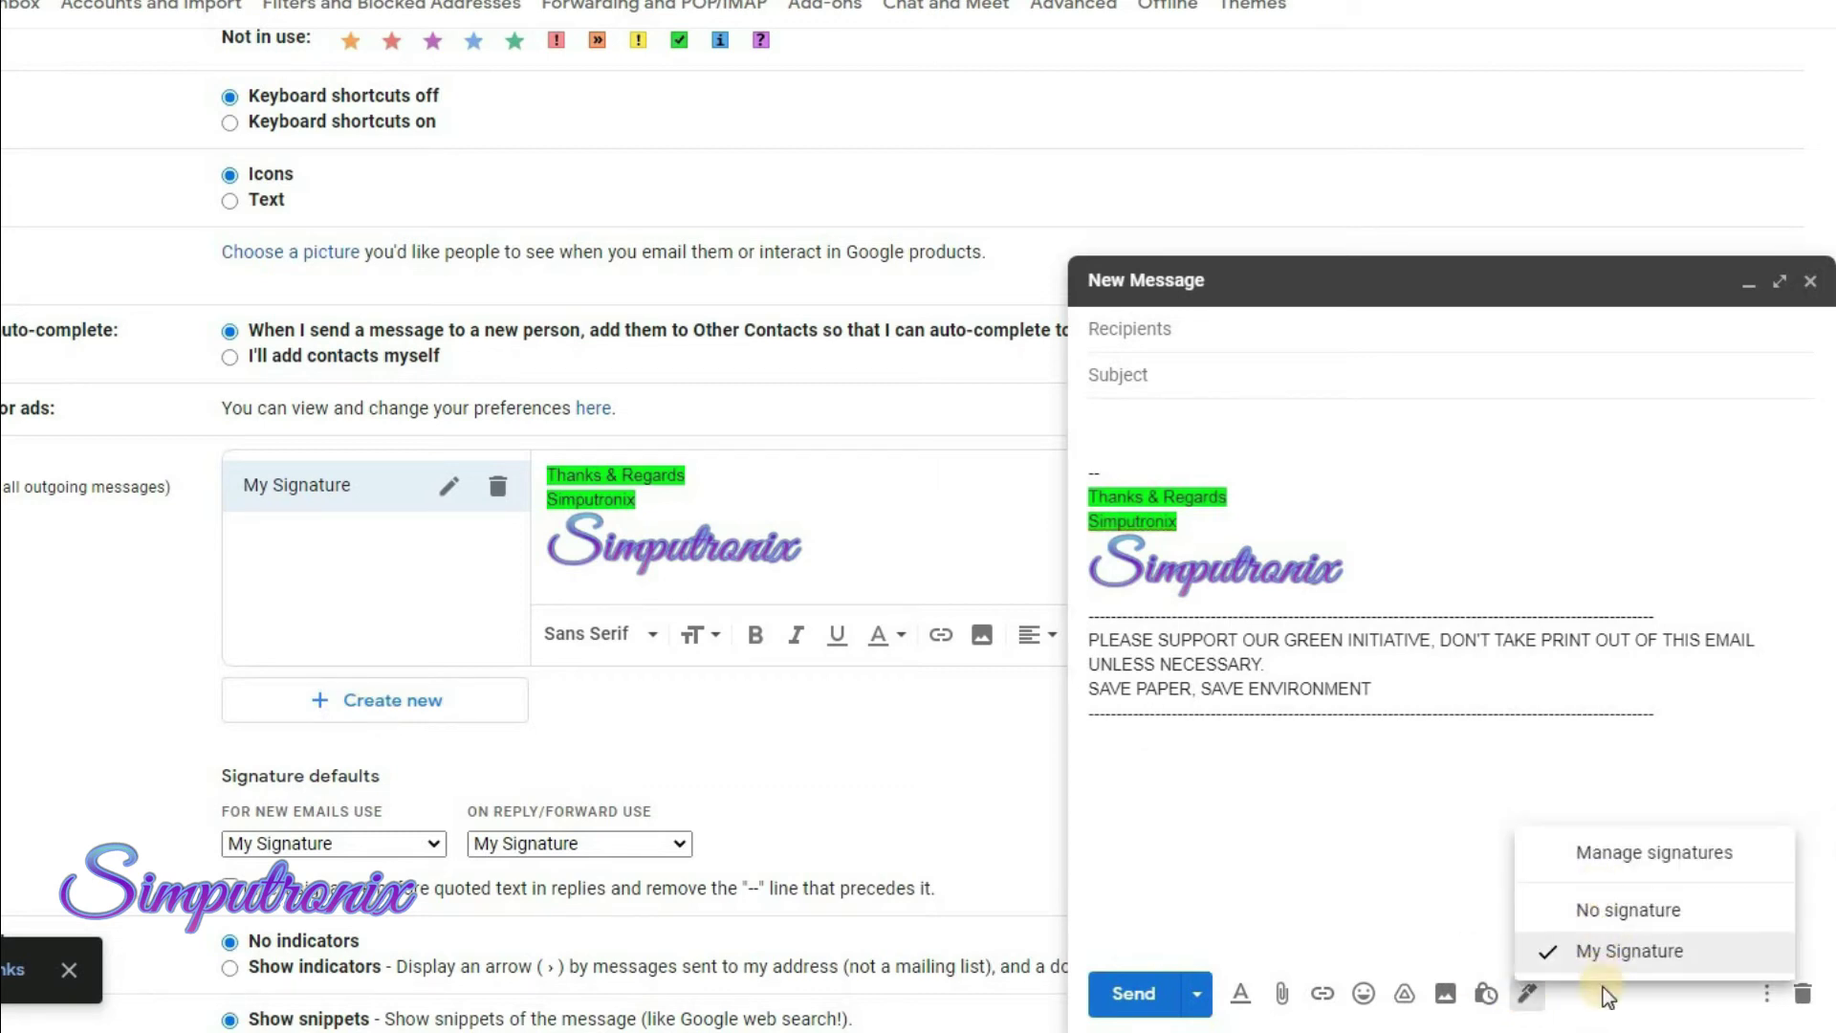
left_click(810, 776)
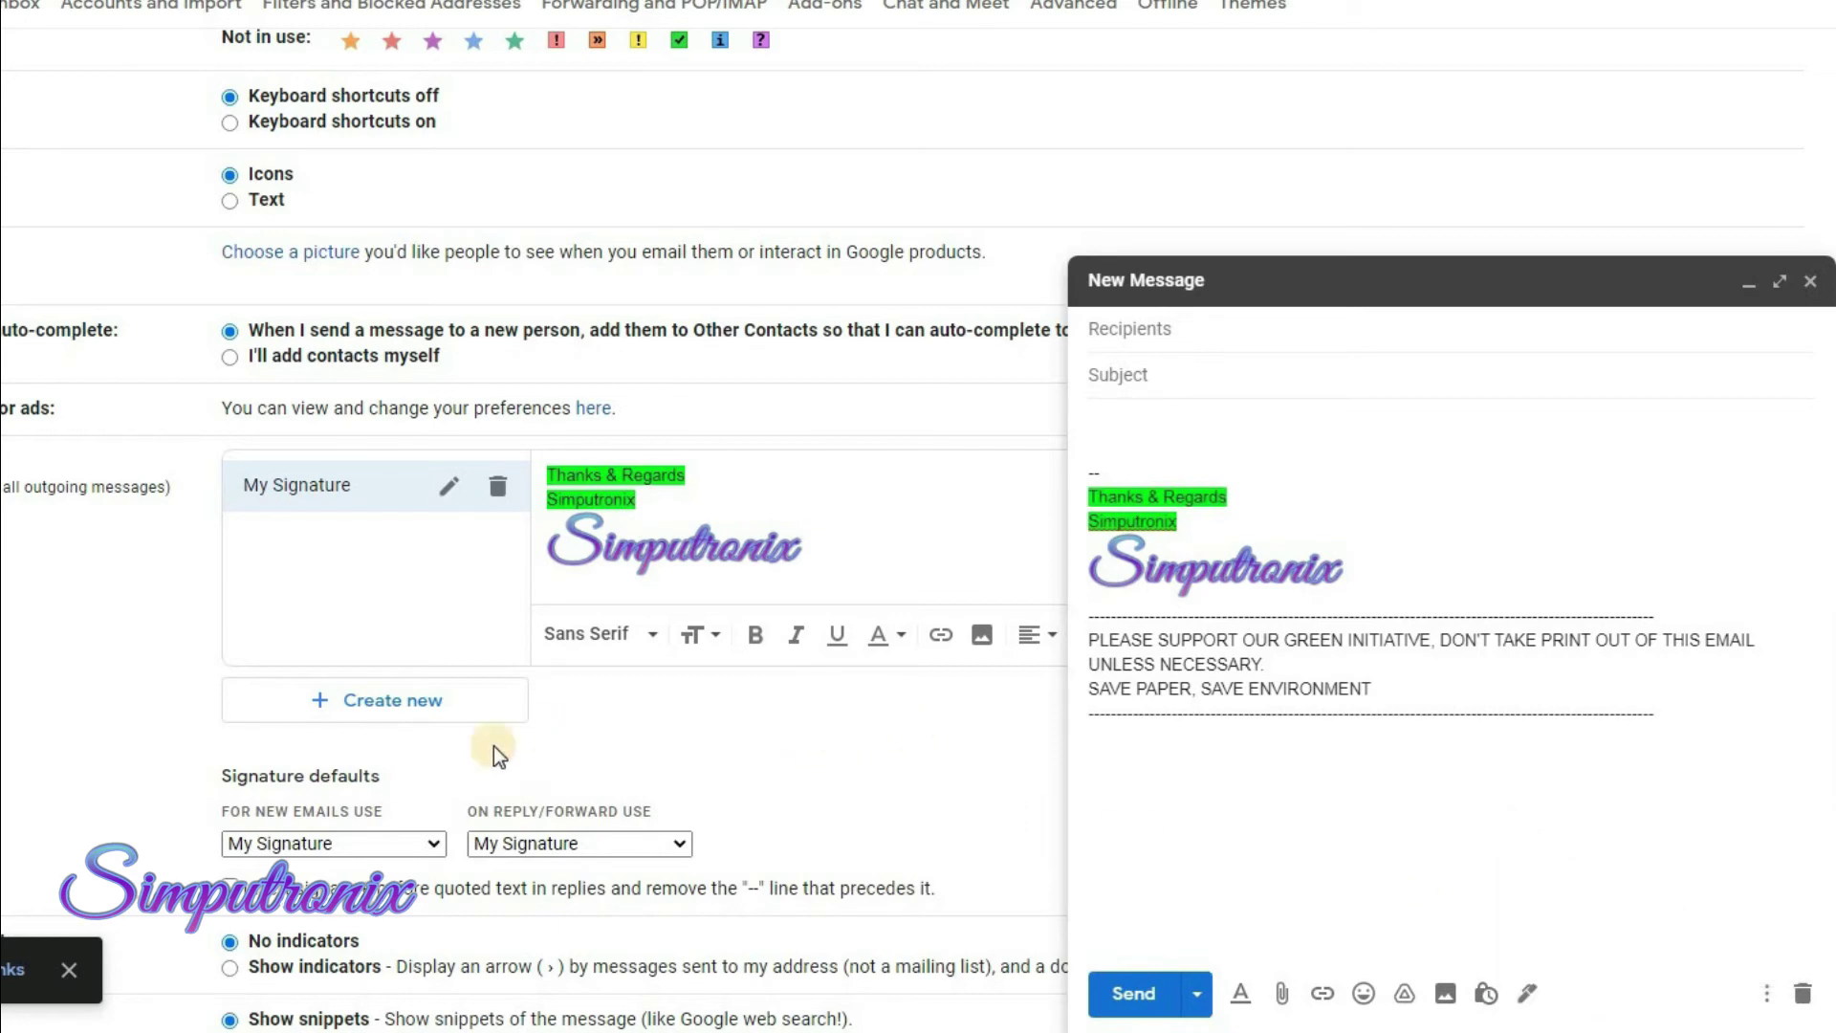
left_click(1812, 285)
Step: Create a second signature named "my name" with the text "Thanks & Regard"
left_click(398, 701)
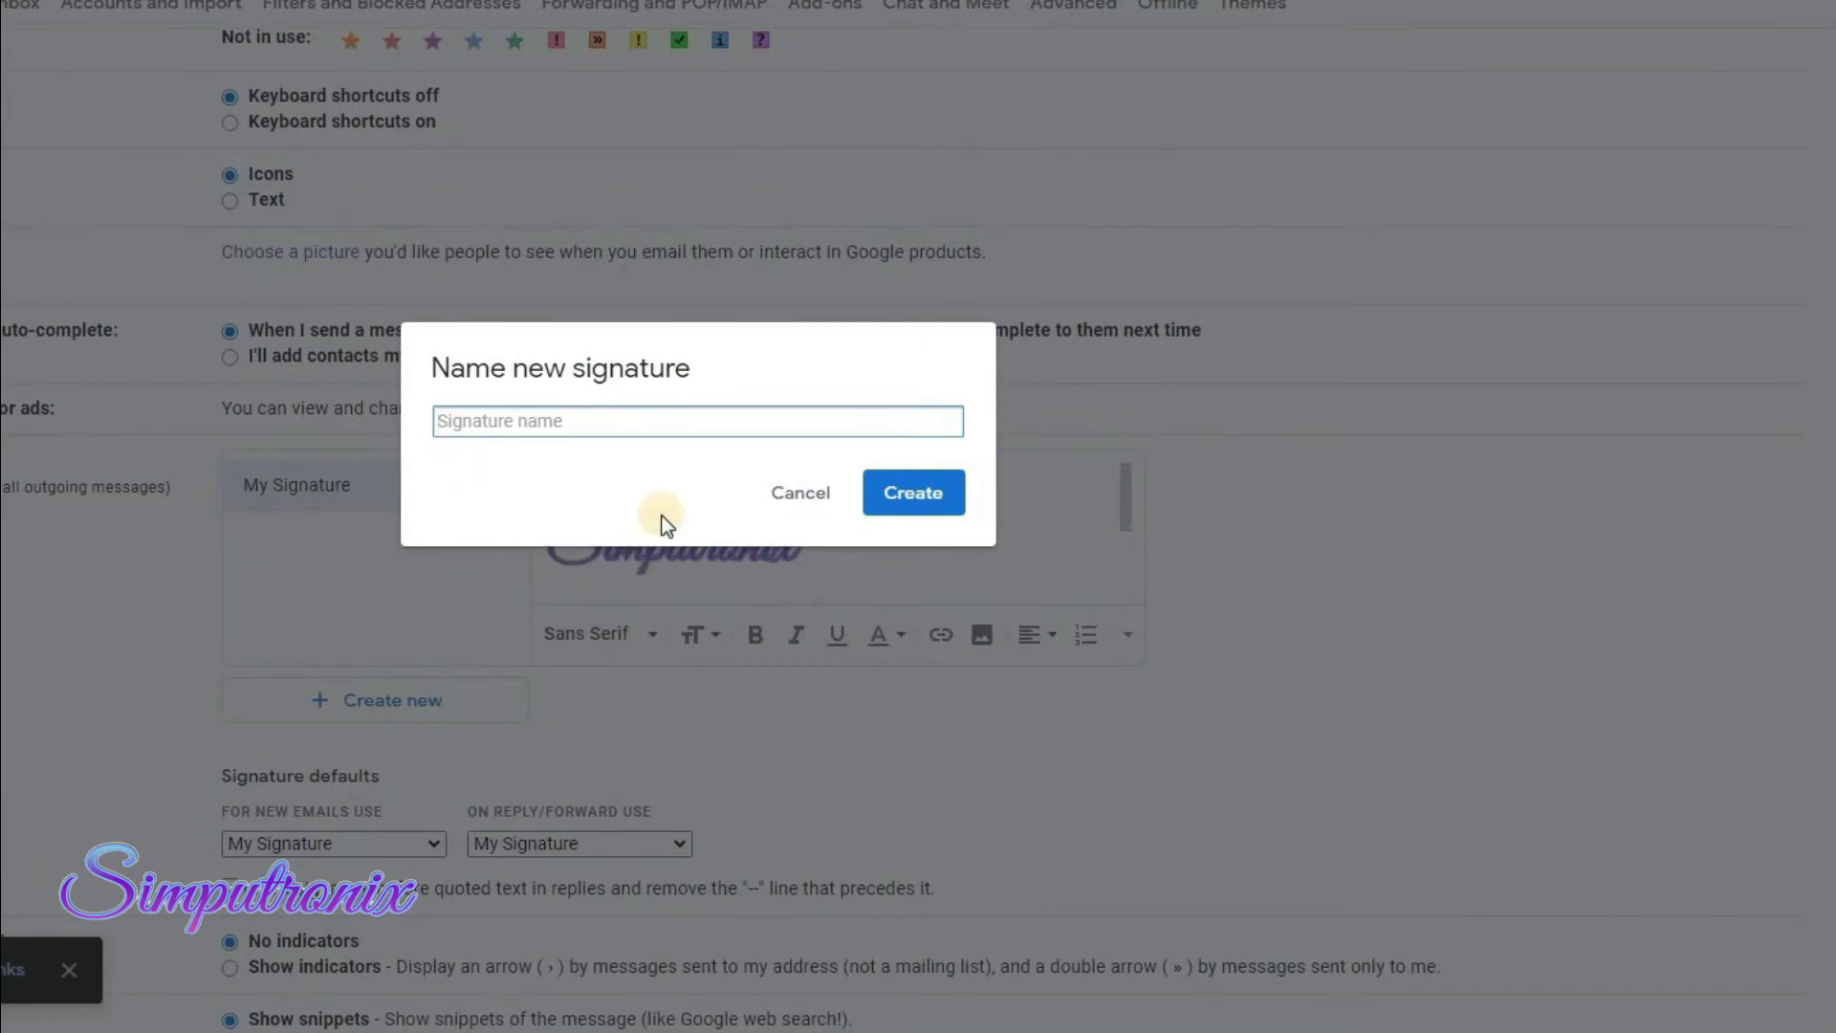
left_click(500, 419)
type("my name")
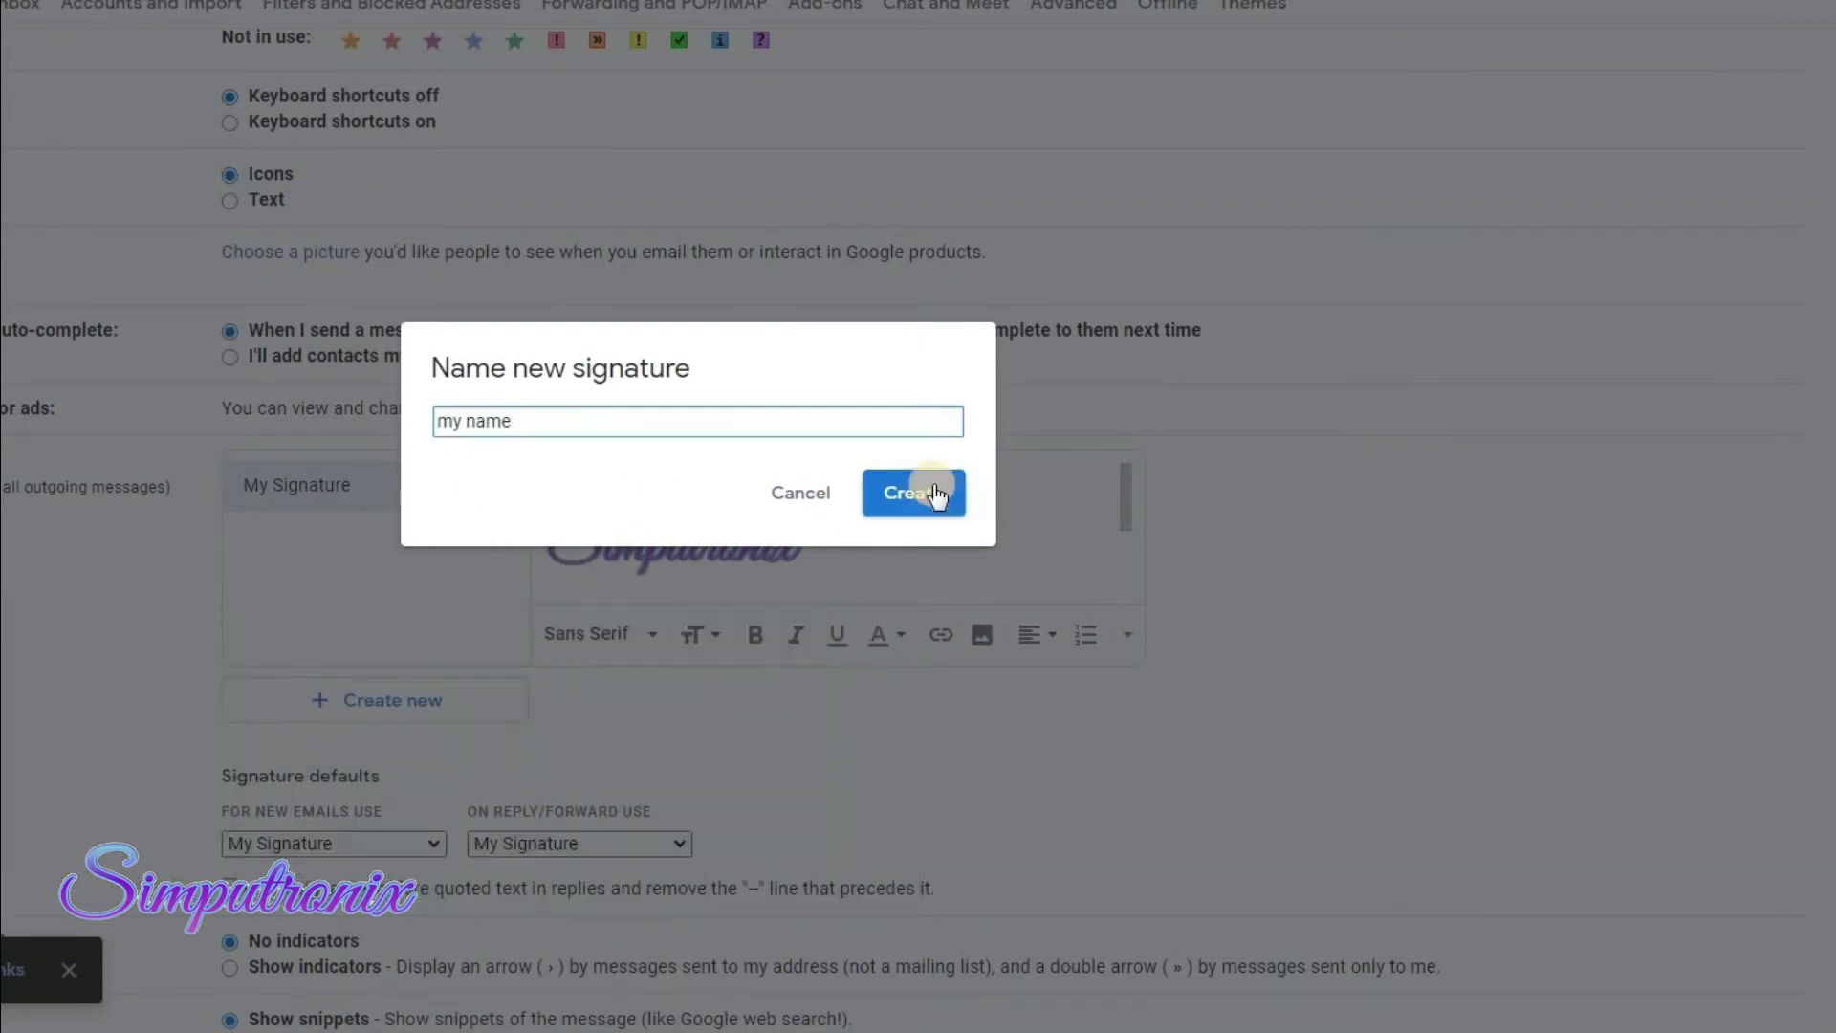
left_click(930, 504)
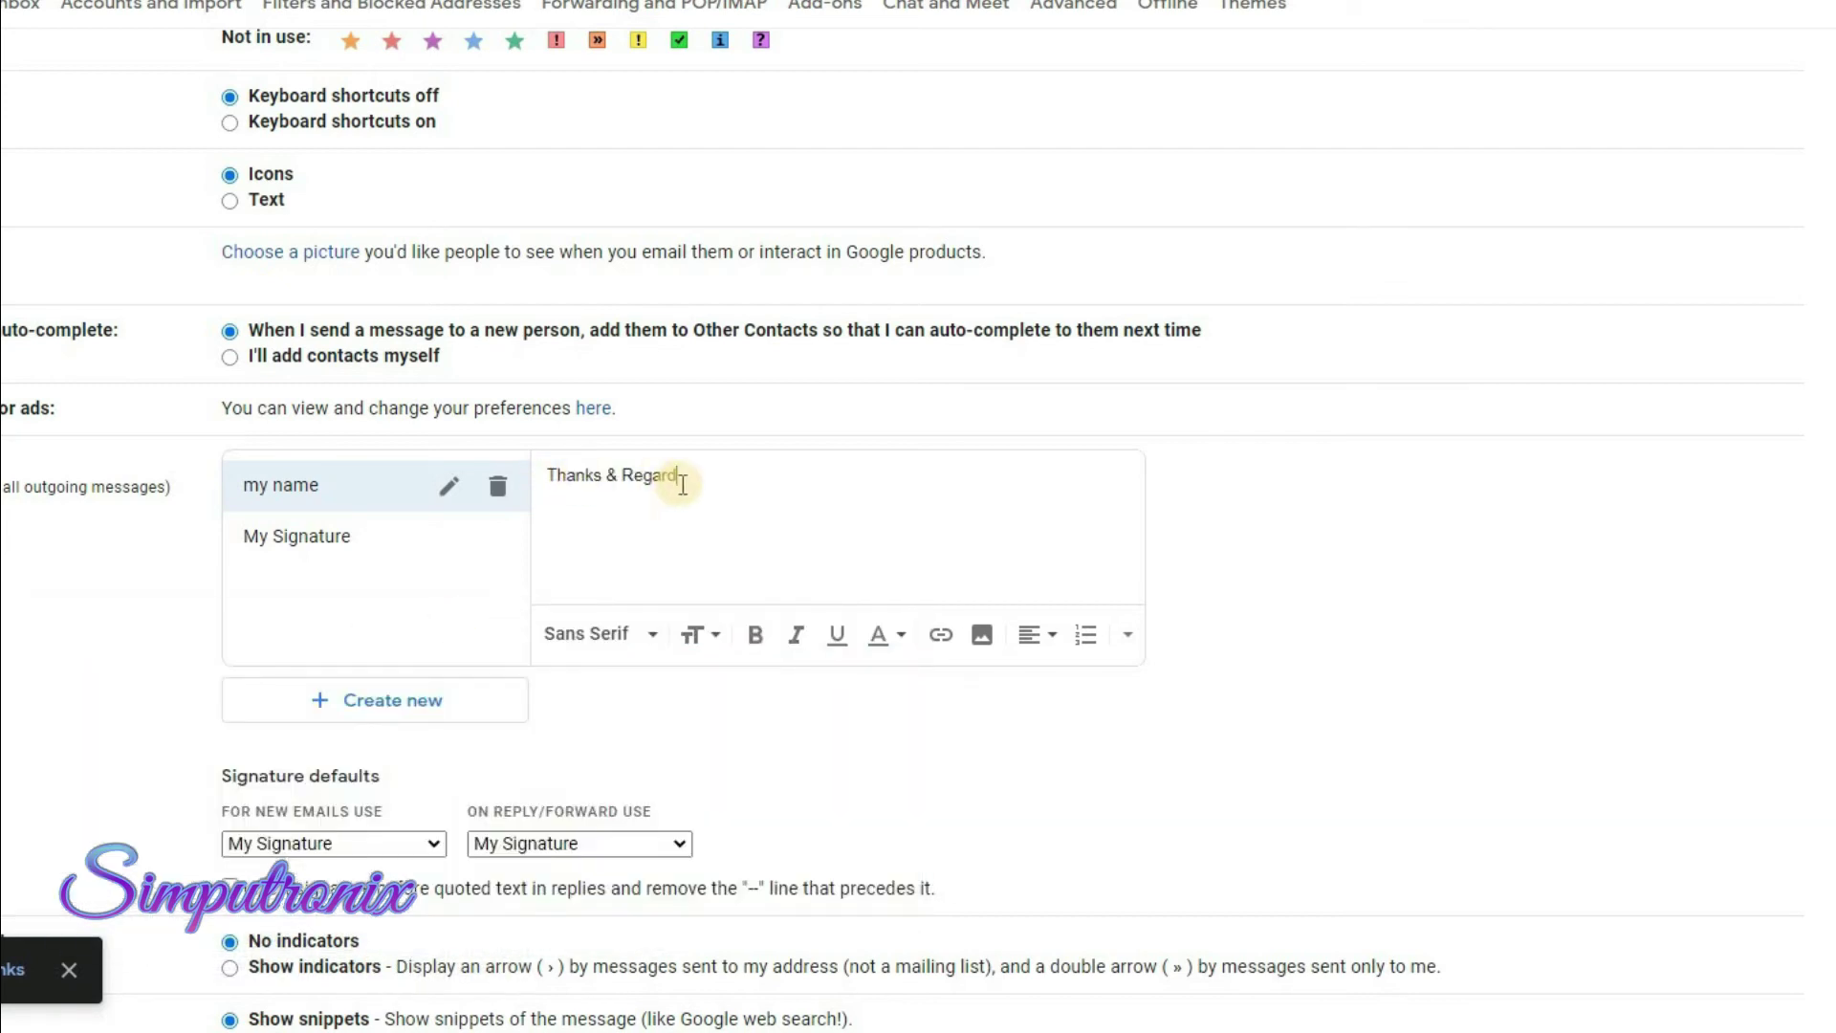
Step: Review the signature choices offered as defaults for new emails and for reply/forward
scroll(621, 478, "down", 7)
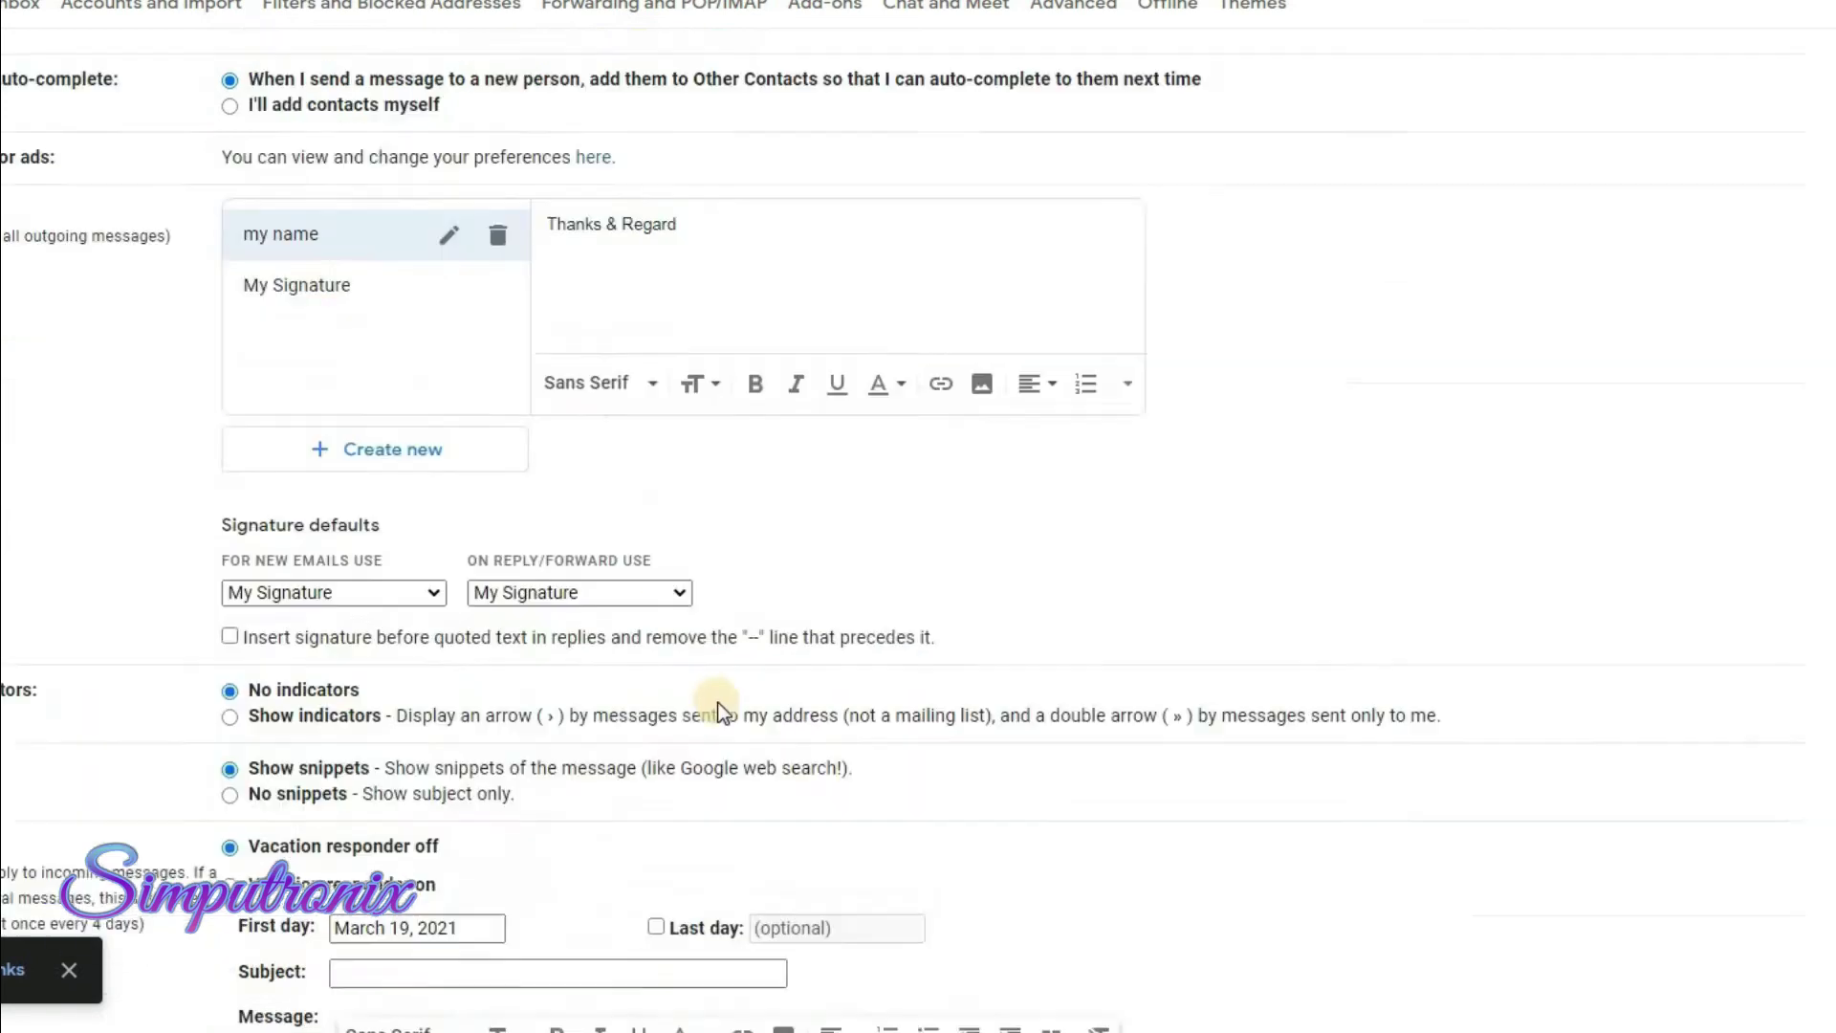
scroll(249, 248, "up", 1)
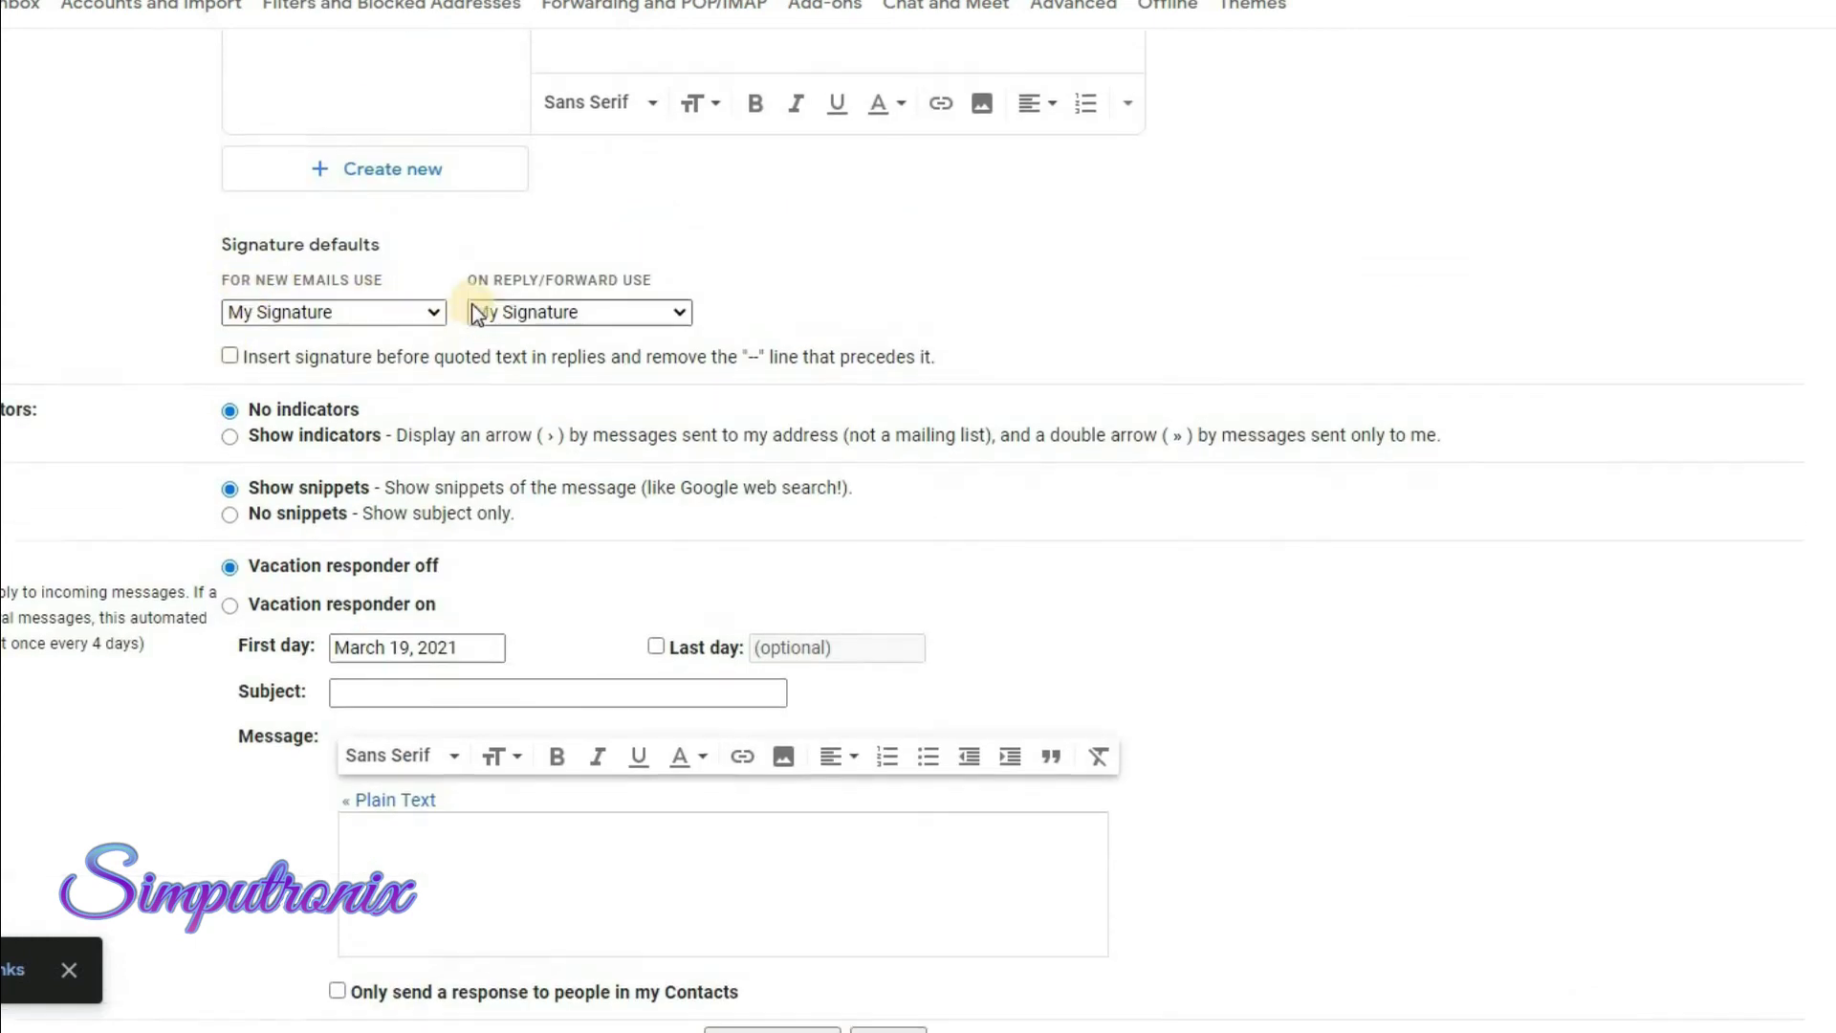
scroll(472, 302, "up", 2)
left_click(405, 553)
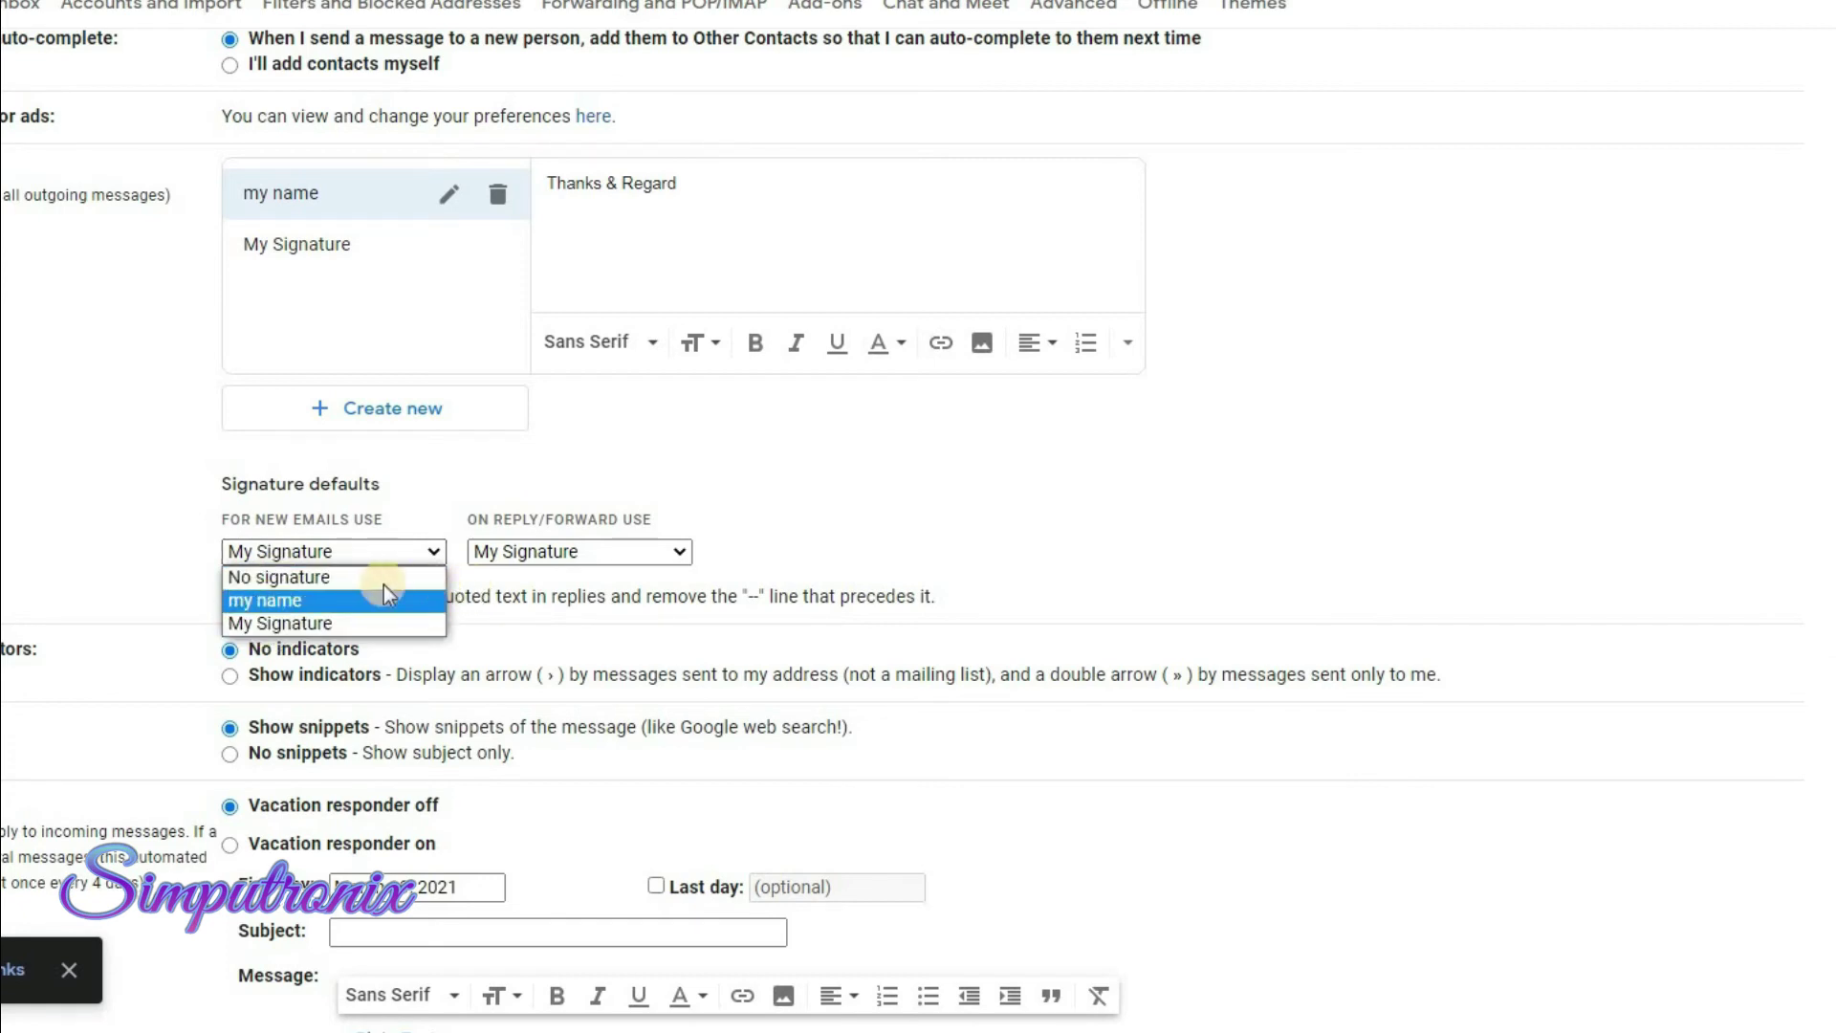
left_click(524, 588)
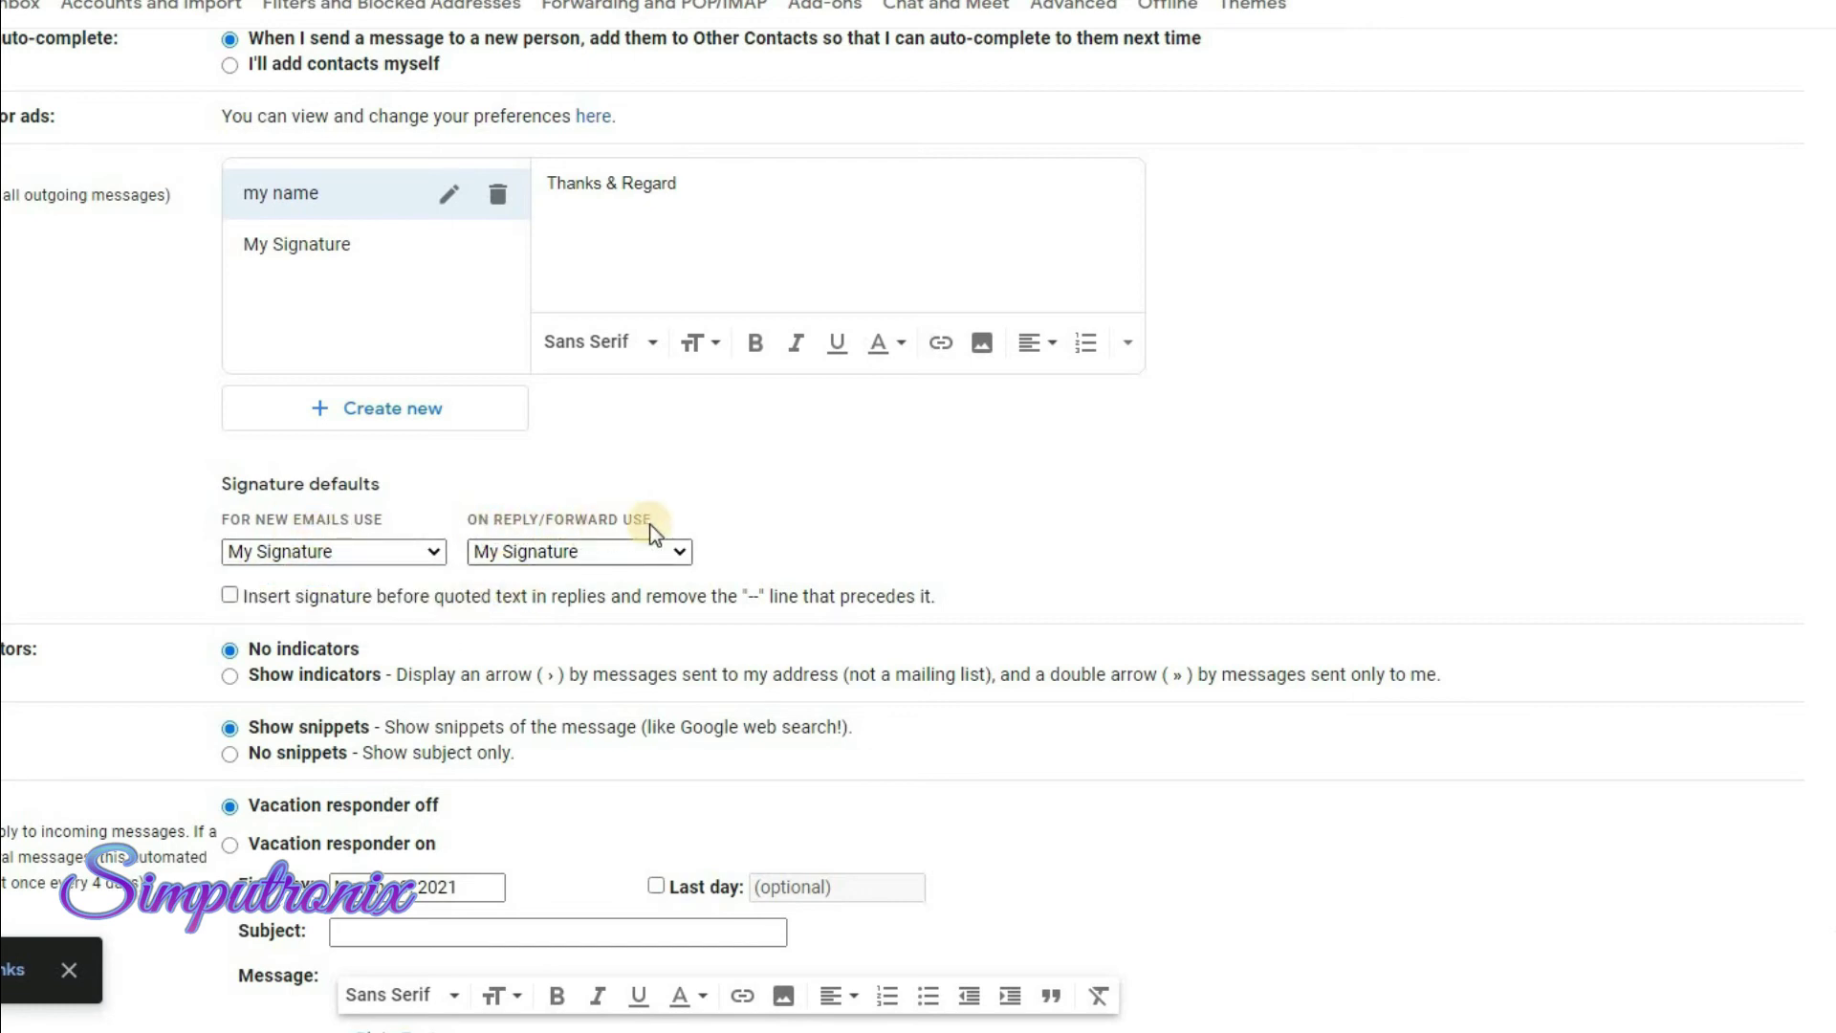
left_click(634, 555)
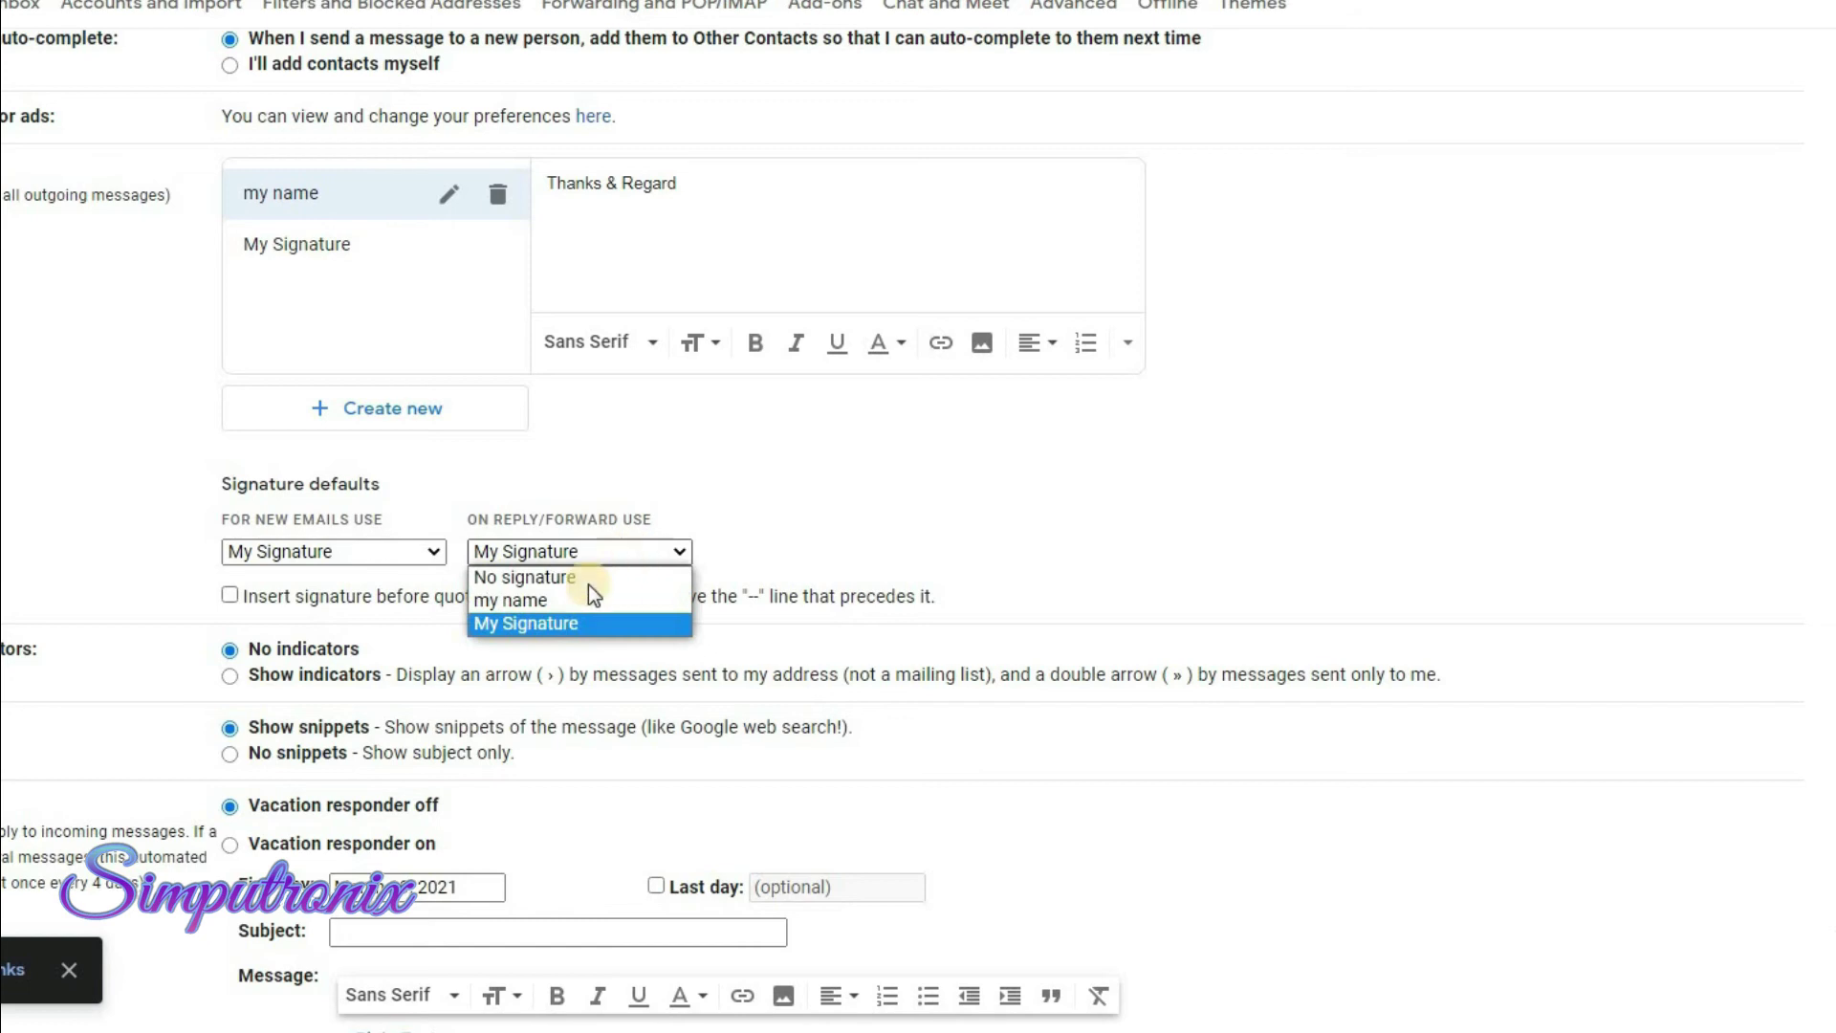
left_click(761, 552)
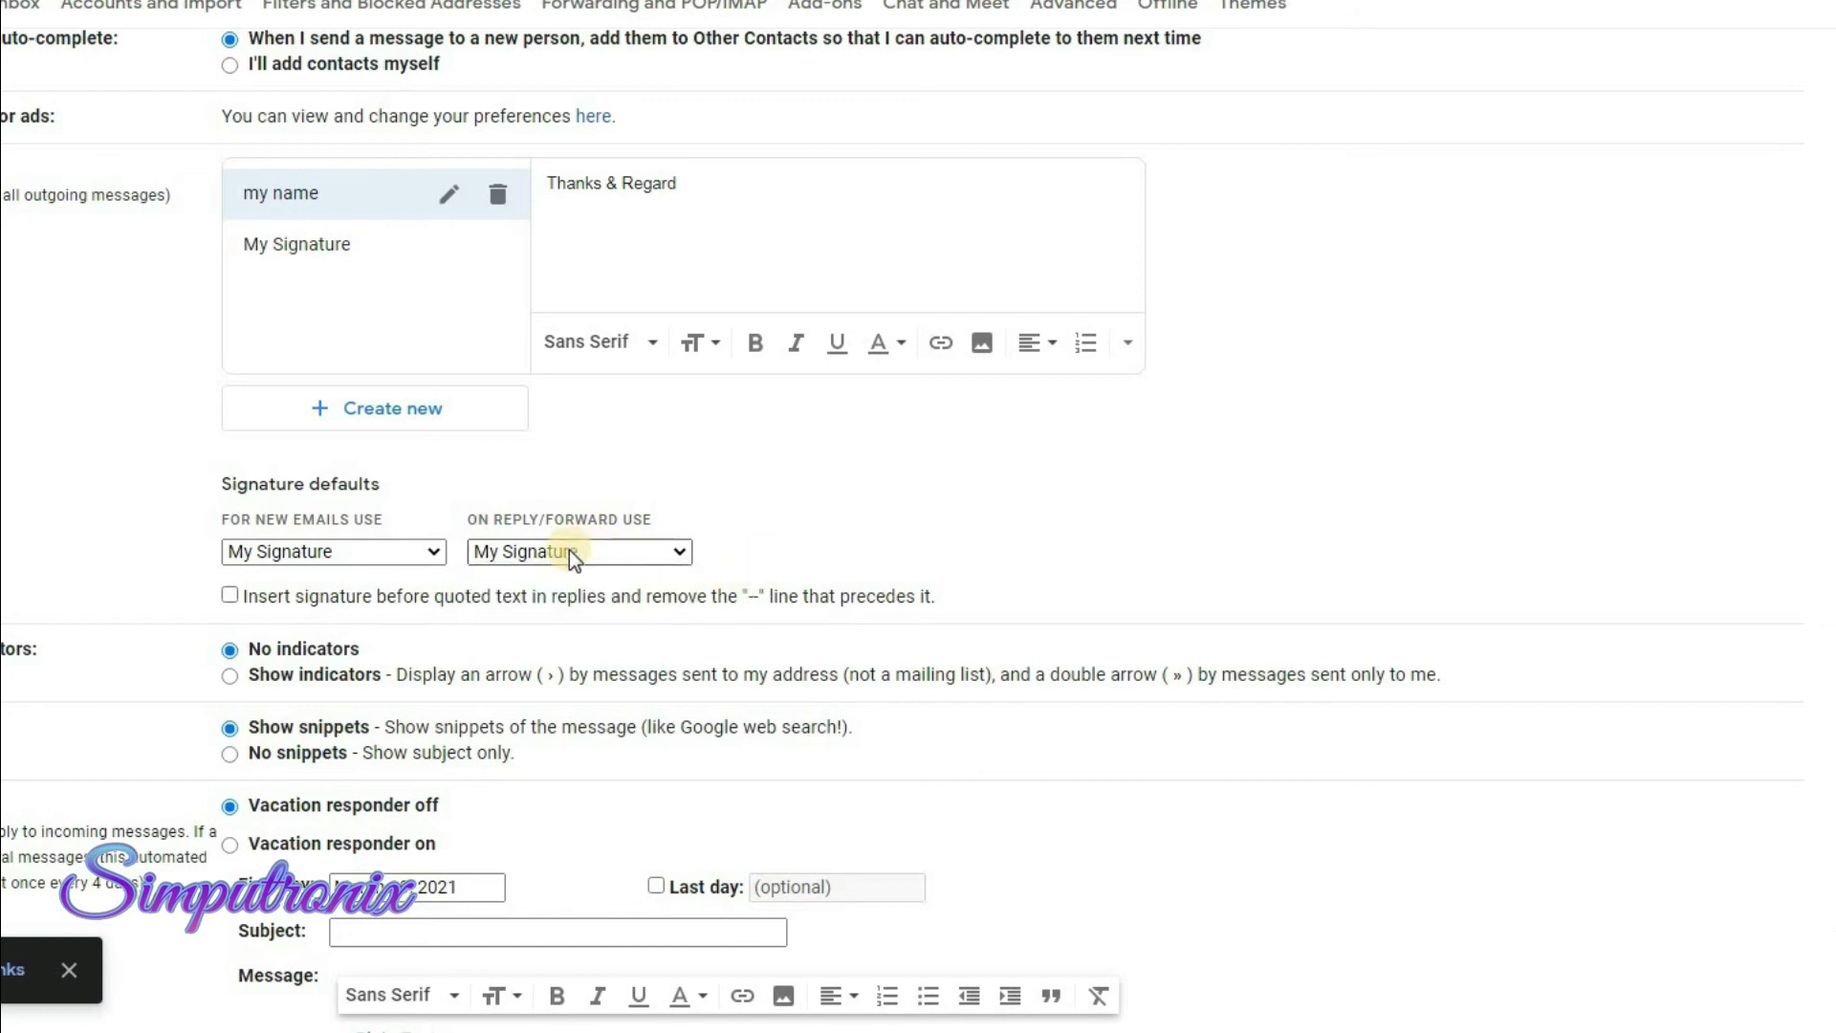
Step: Set both signature defaults, for new emails and for reply/forward, to "No signature" and save the settings
scroll(570, 549, "down", 4)
scroll(565, 553, "up", 3)
scroll(670, 726, "down", 3)
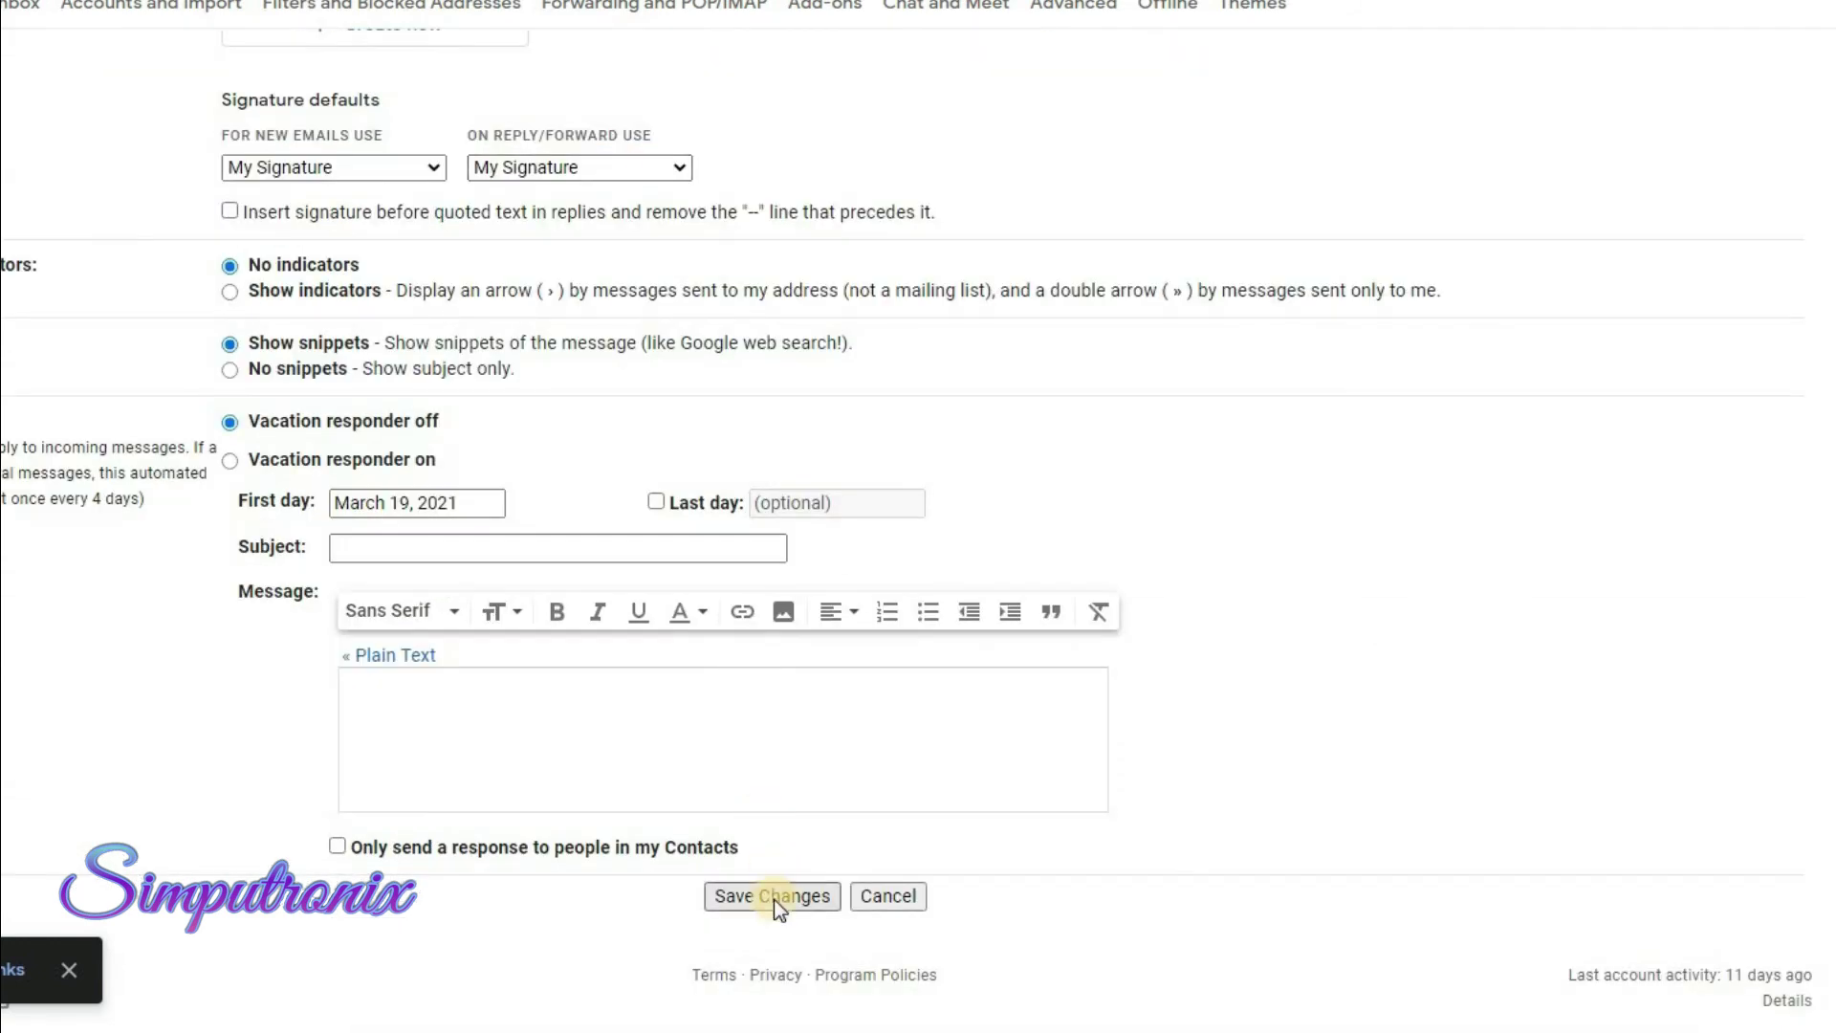
left_click(354, 167)
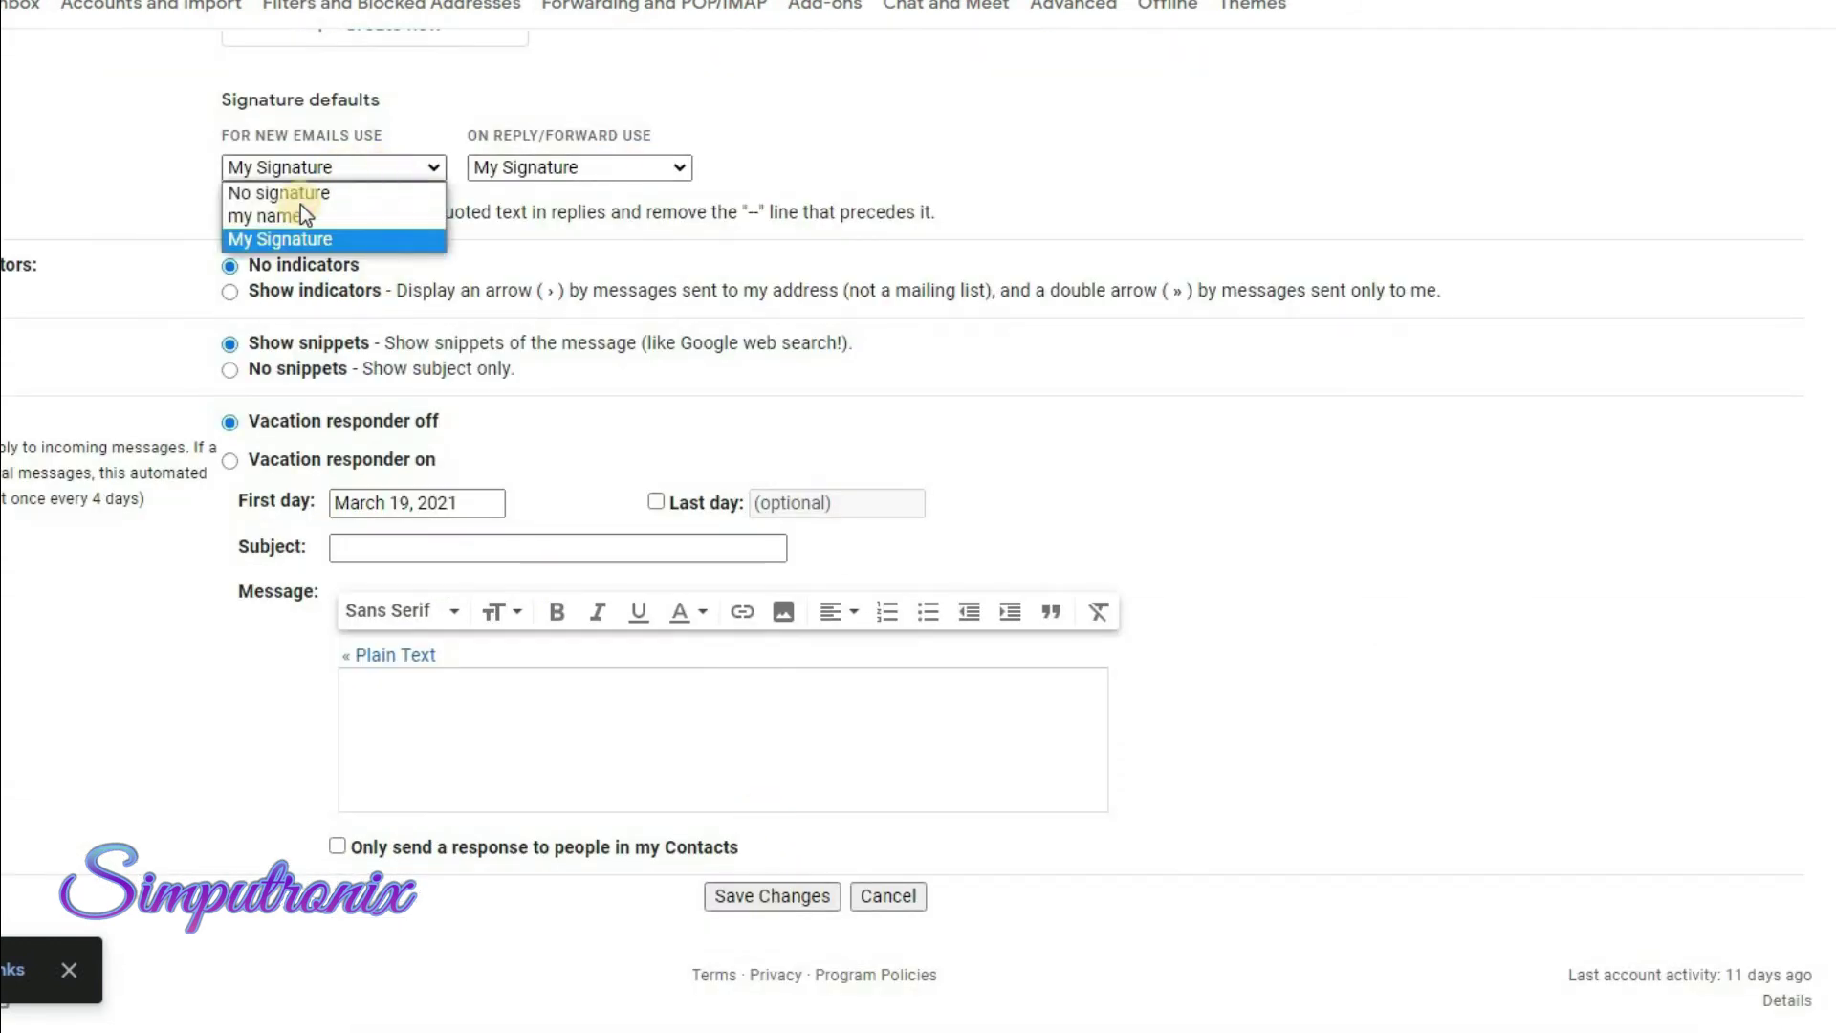
left_click(277, 192)
left_click(536, 167)
left_click(536, 193)
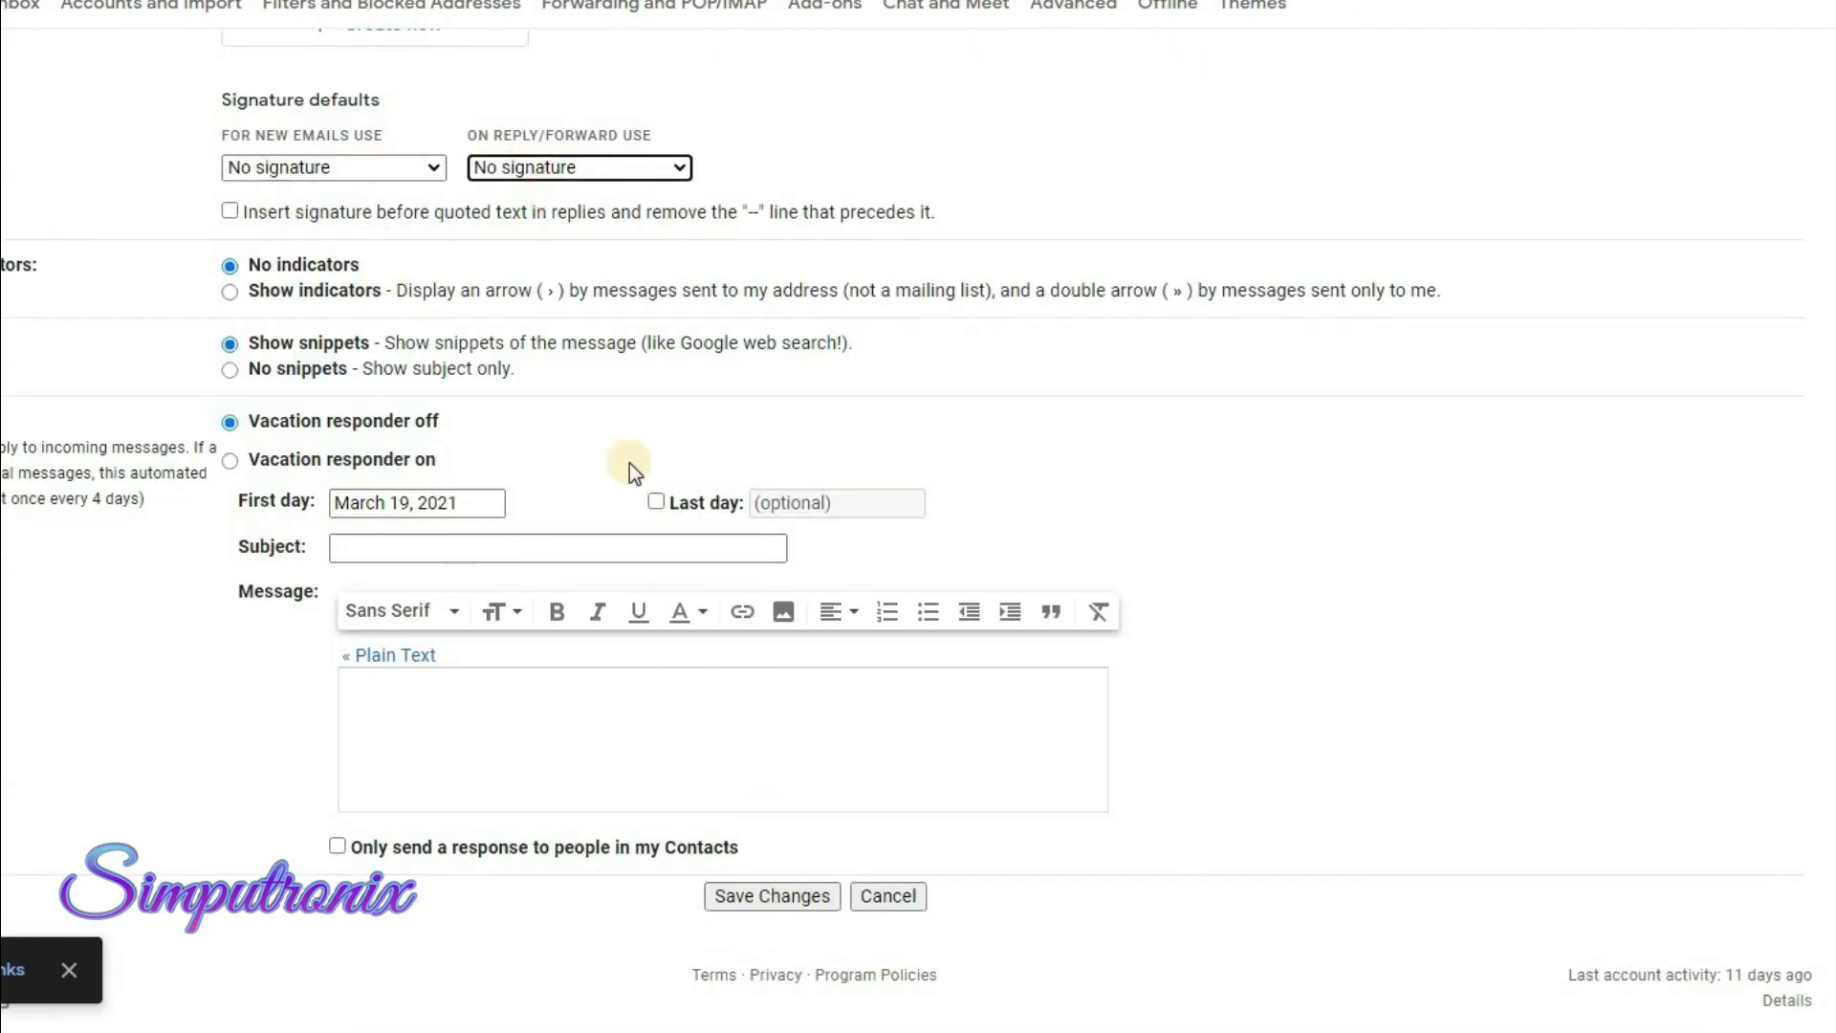
left_click(772, 901)
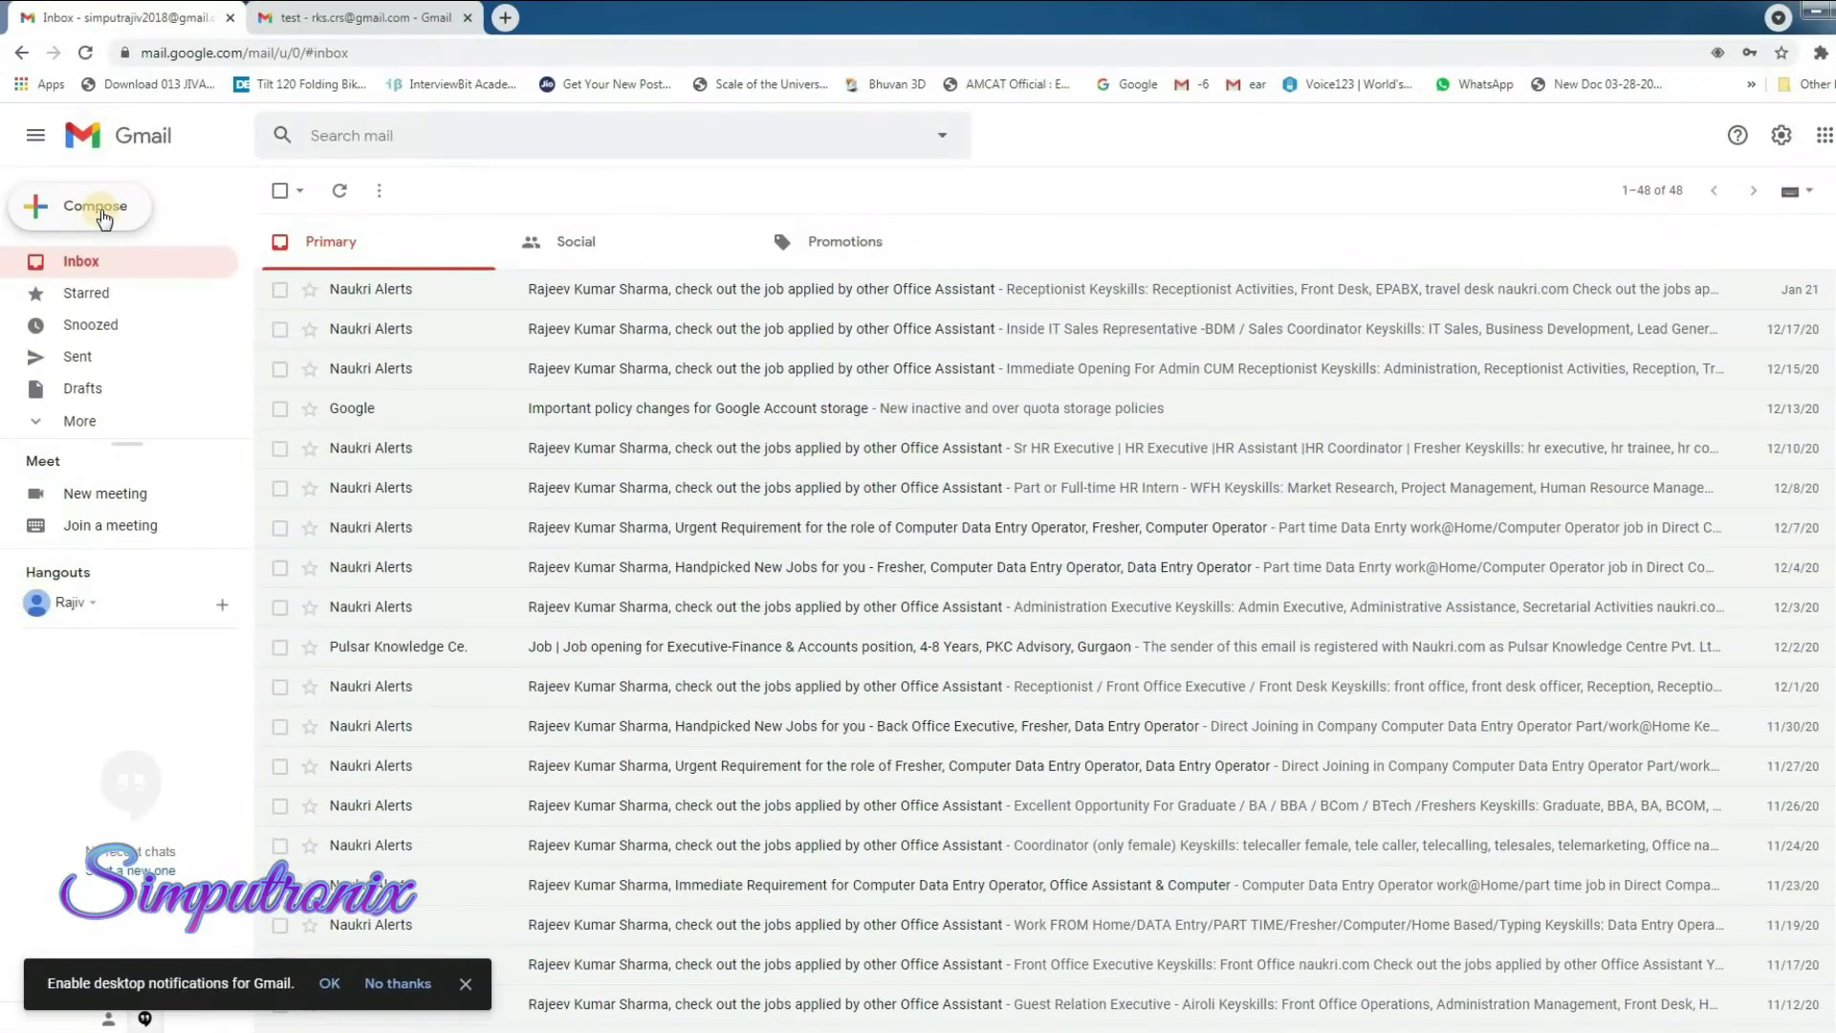
Step: Start a new message and insert the "my name" signature into it
left_click(104, 219)
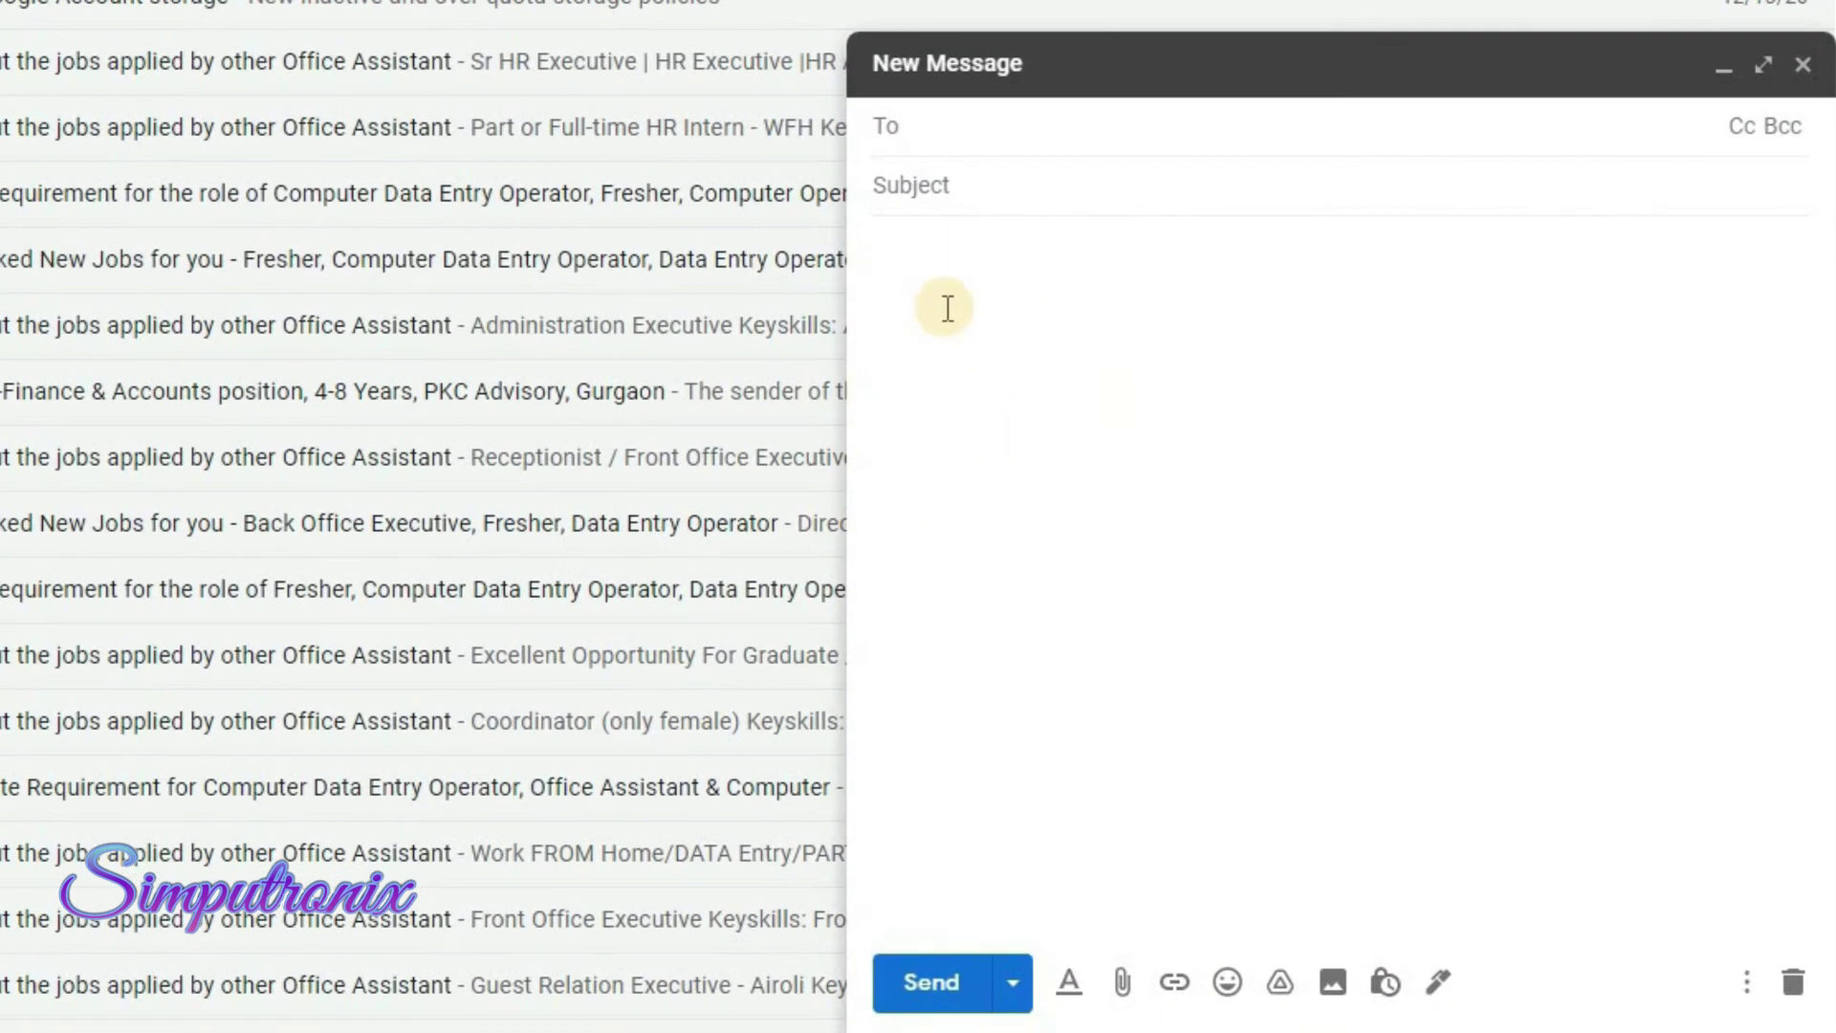
left_click(954, 330)
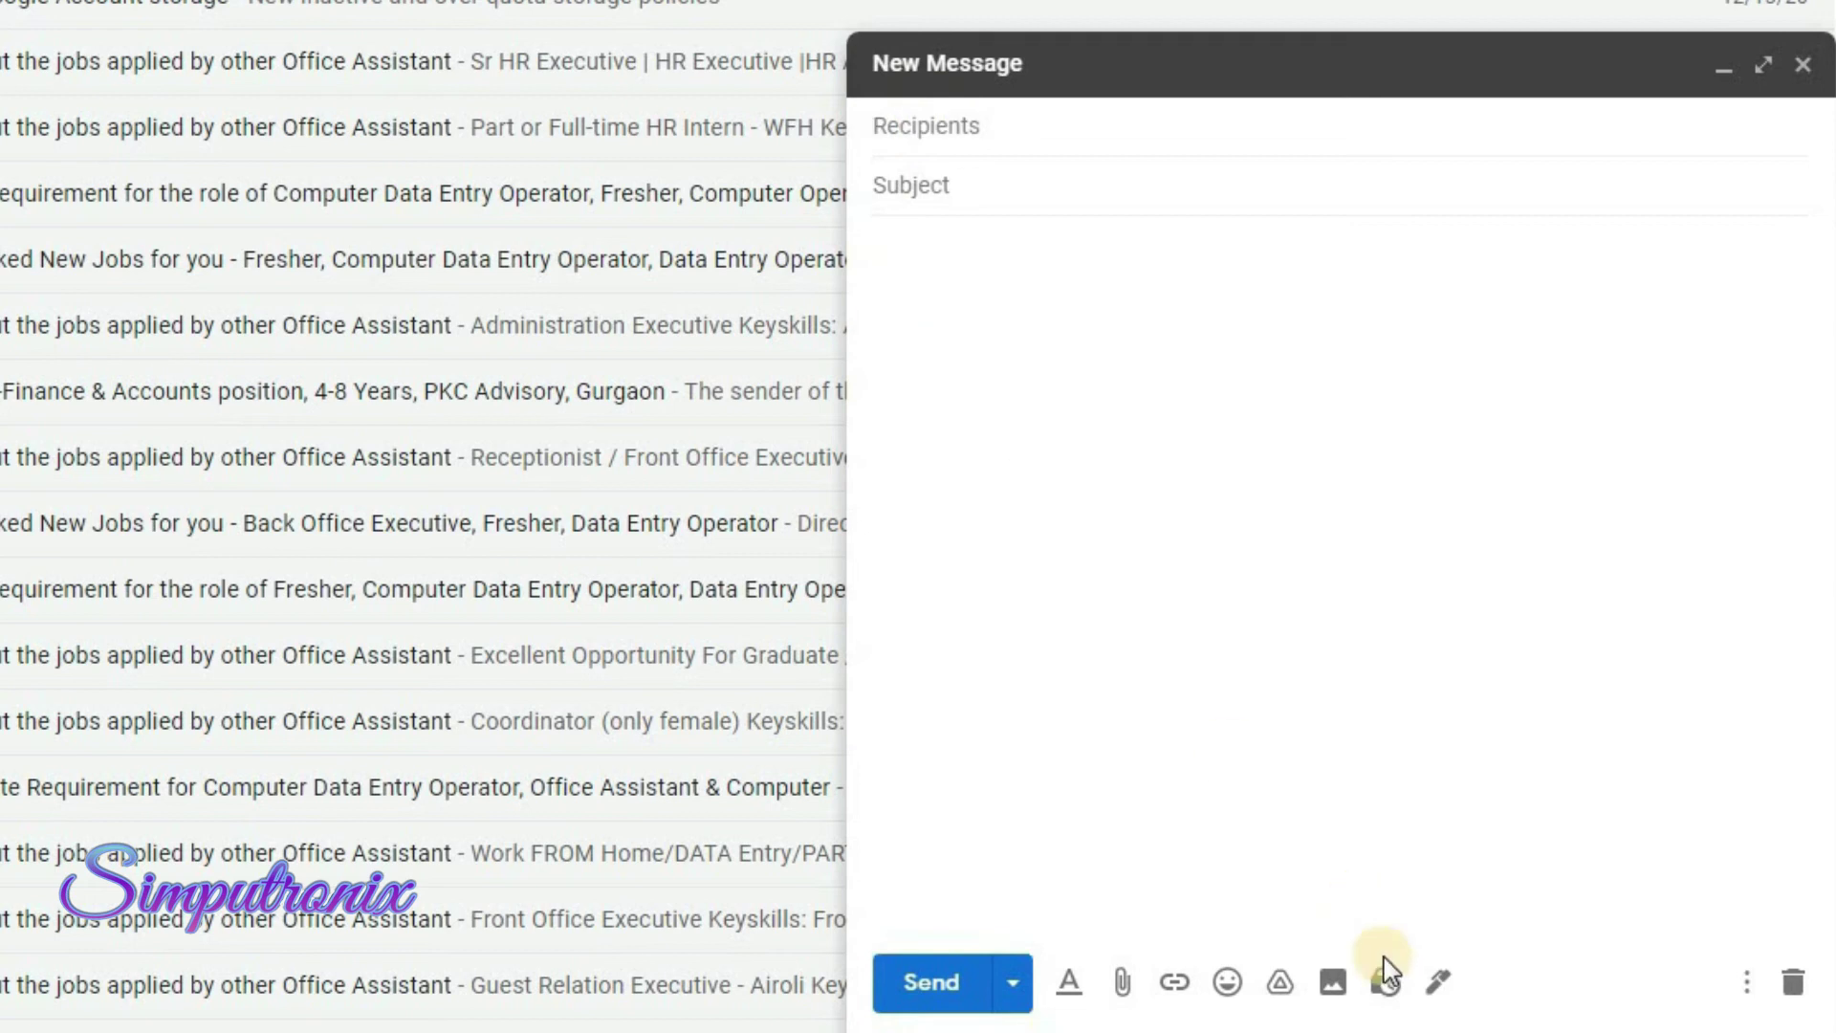
left_click(1437, 984)
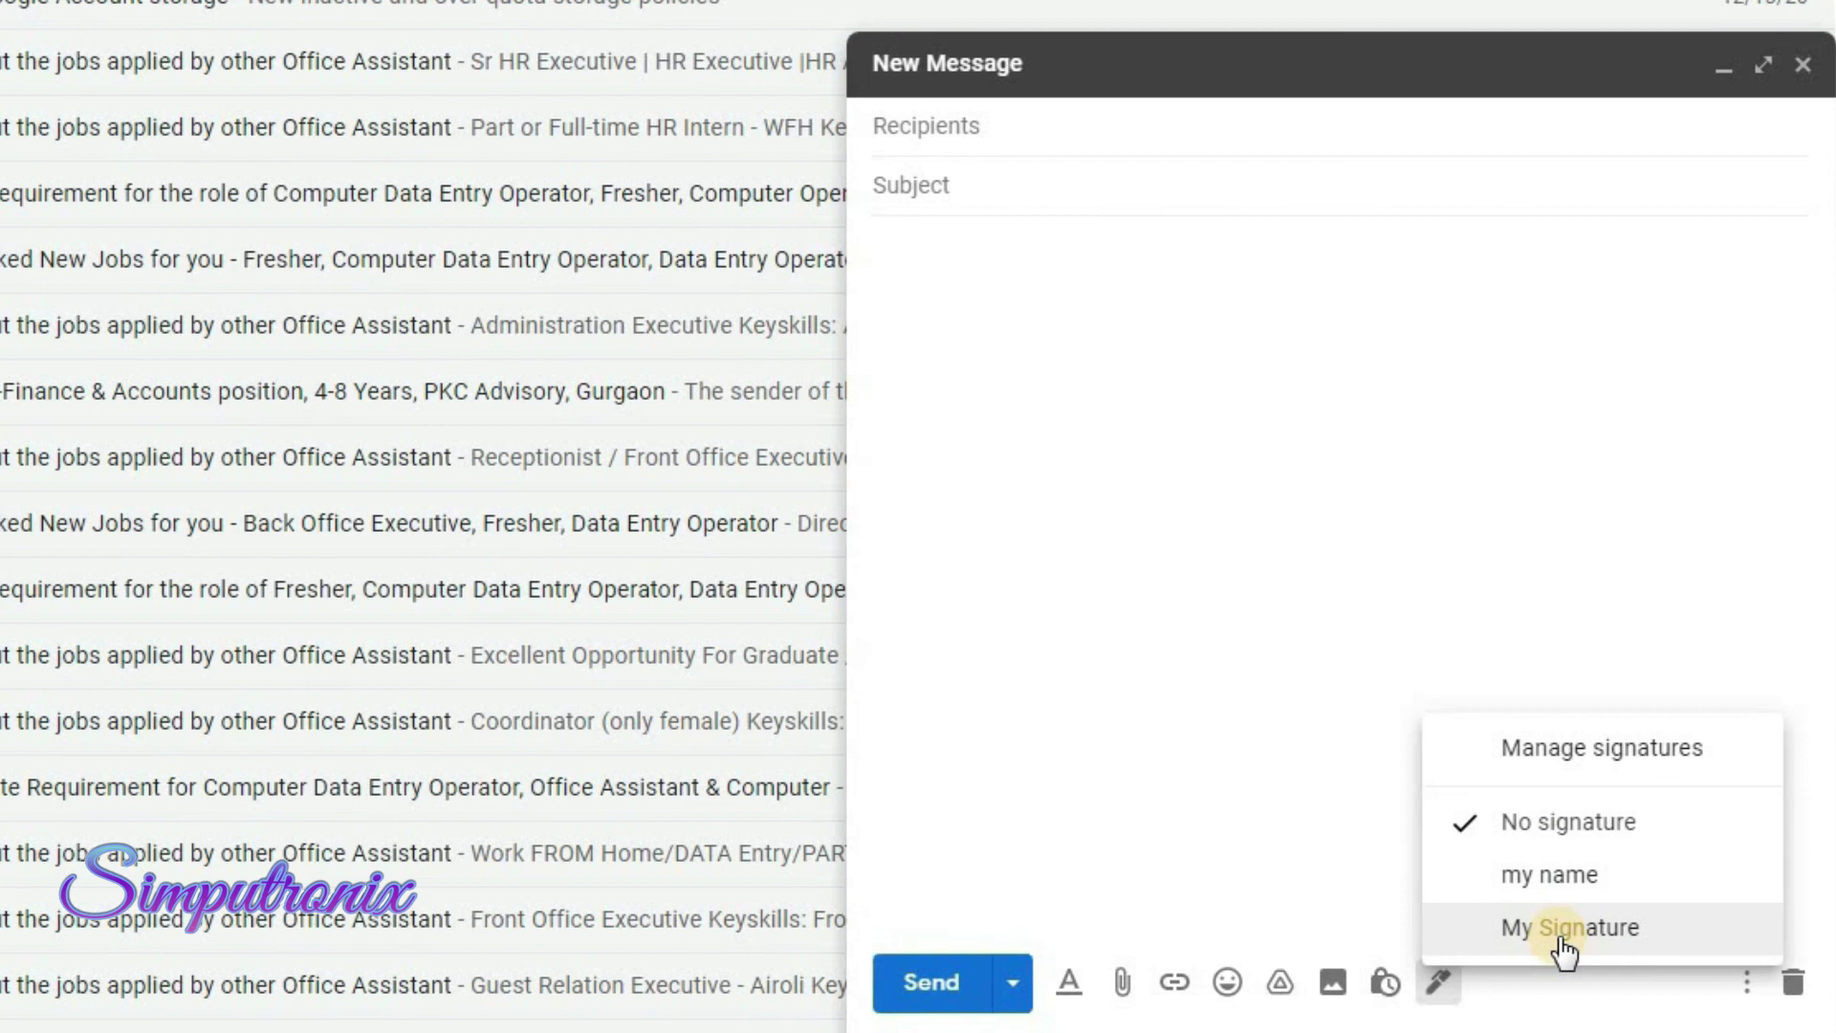
left_click(1567, 882)
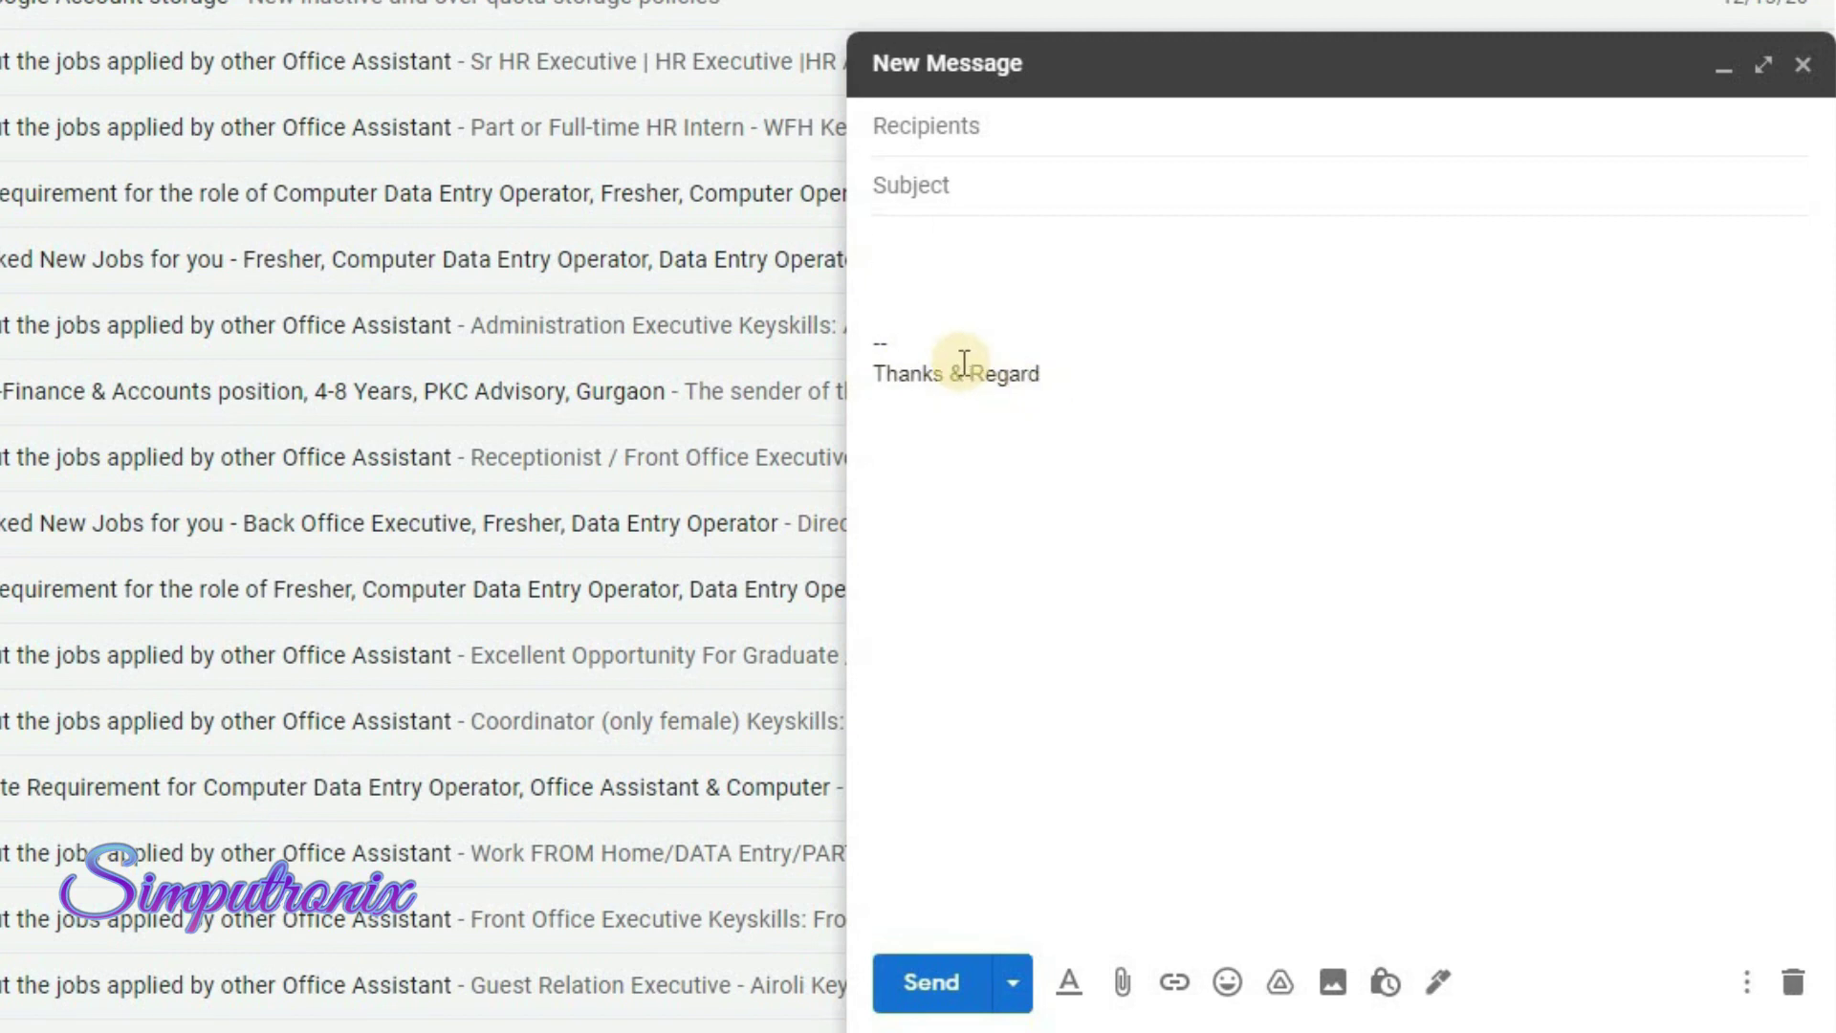
Step: Switch the message's signature to "My Signature" and close the message
left_click(1438, 982)
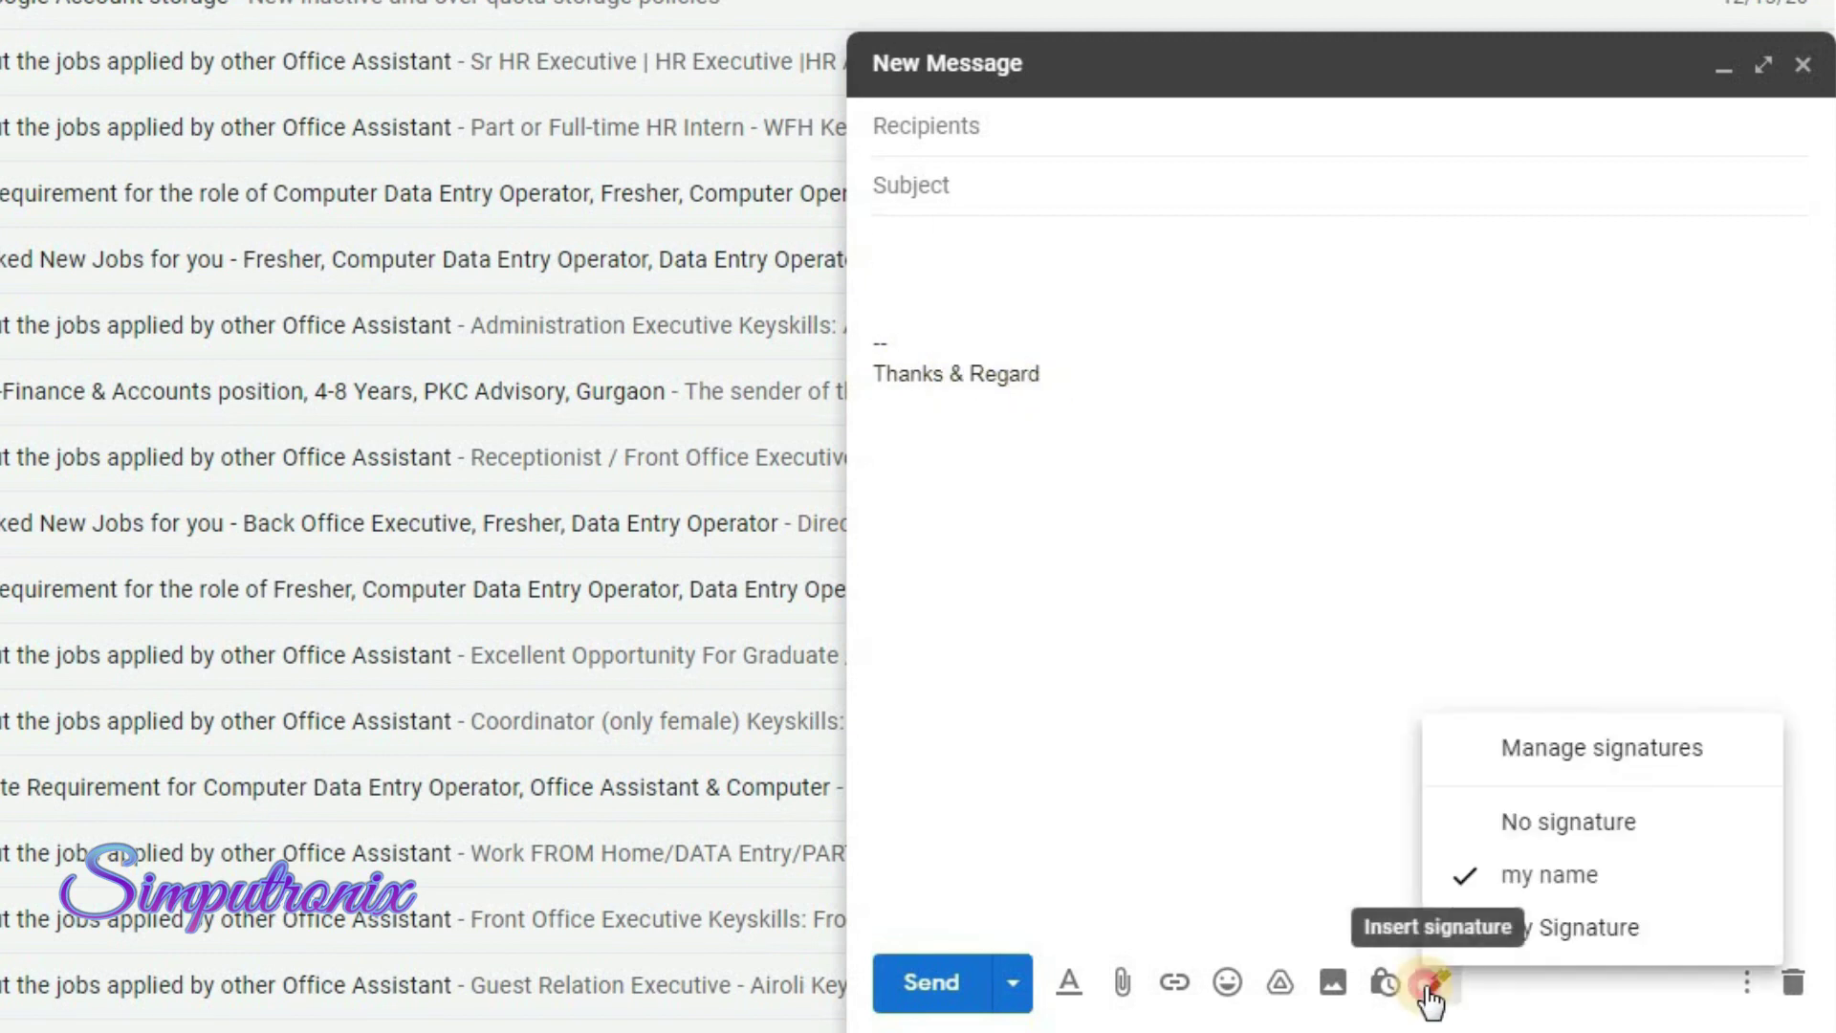
left_click(1589, 935)
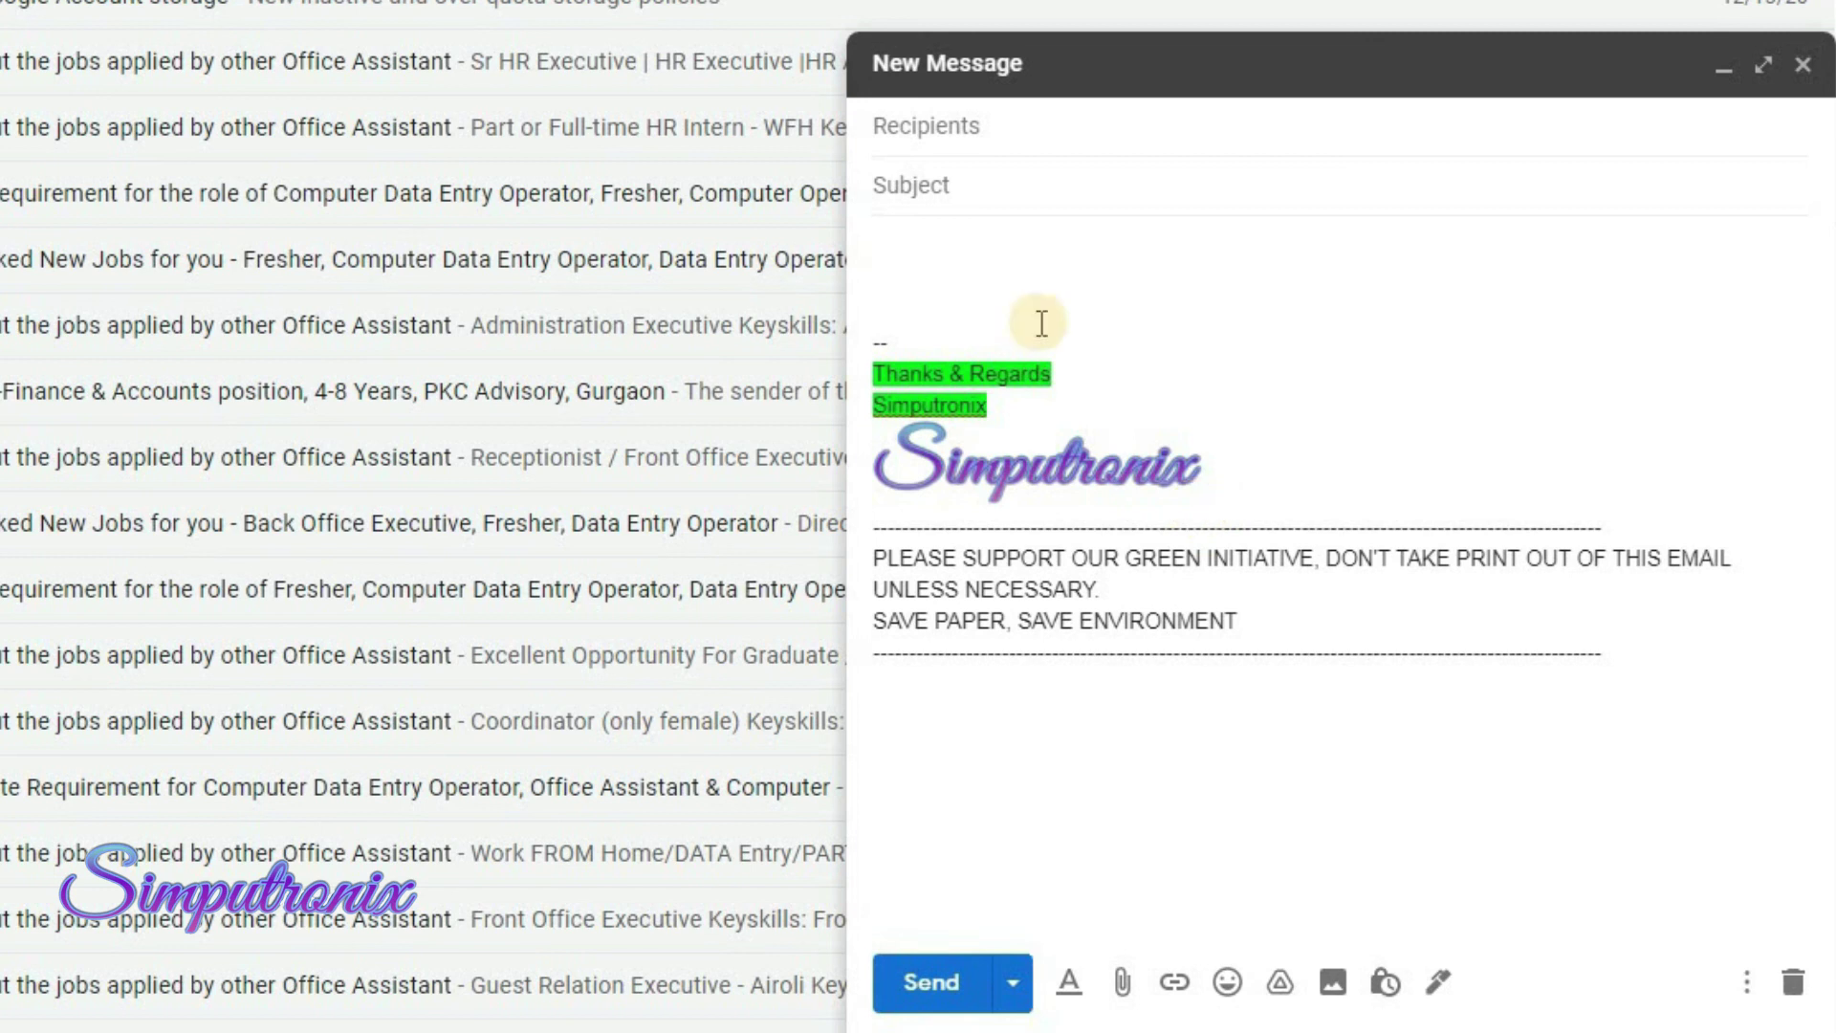
left_click(1802, 65)
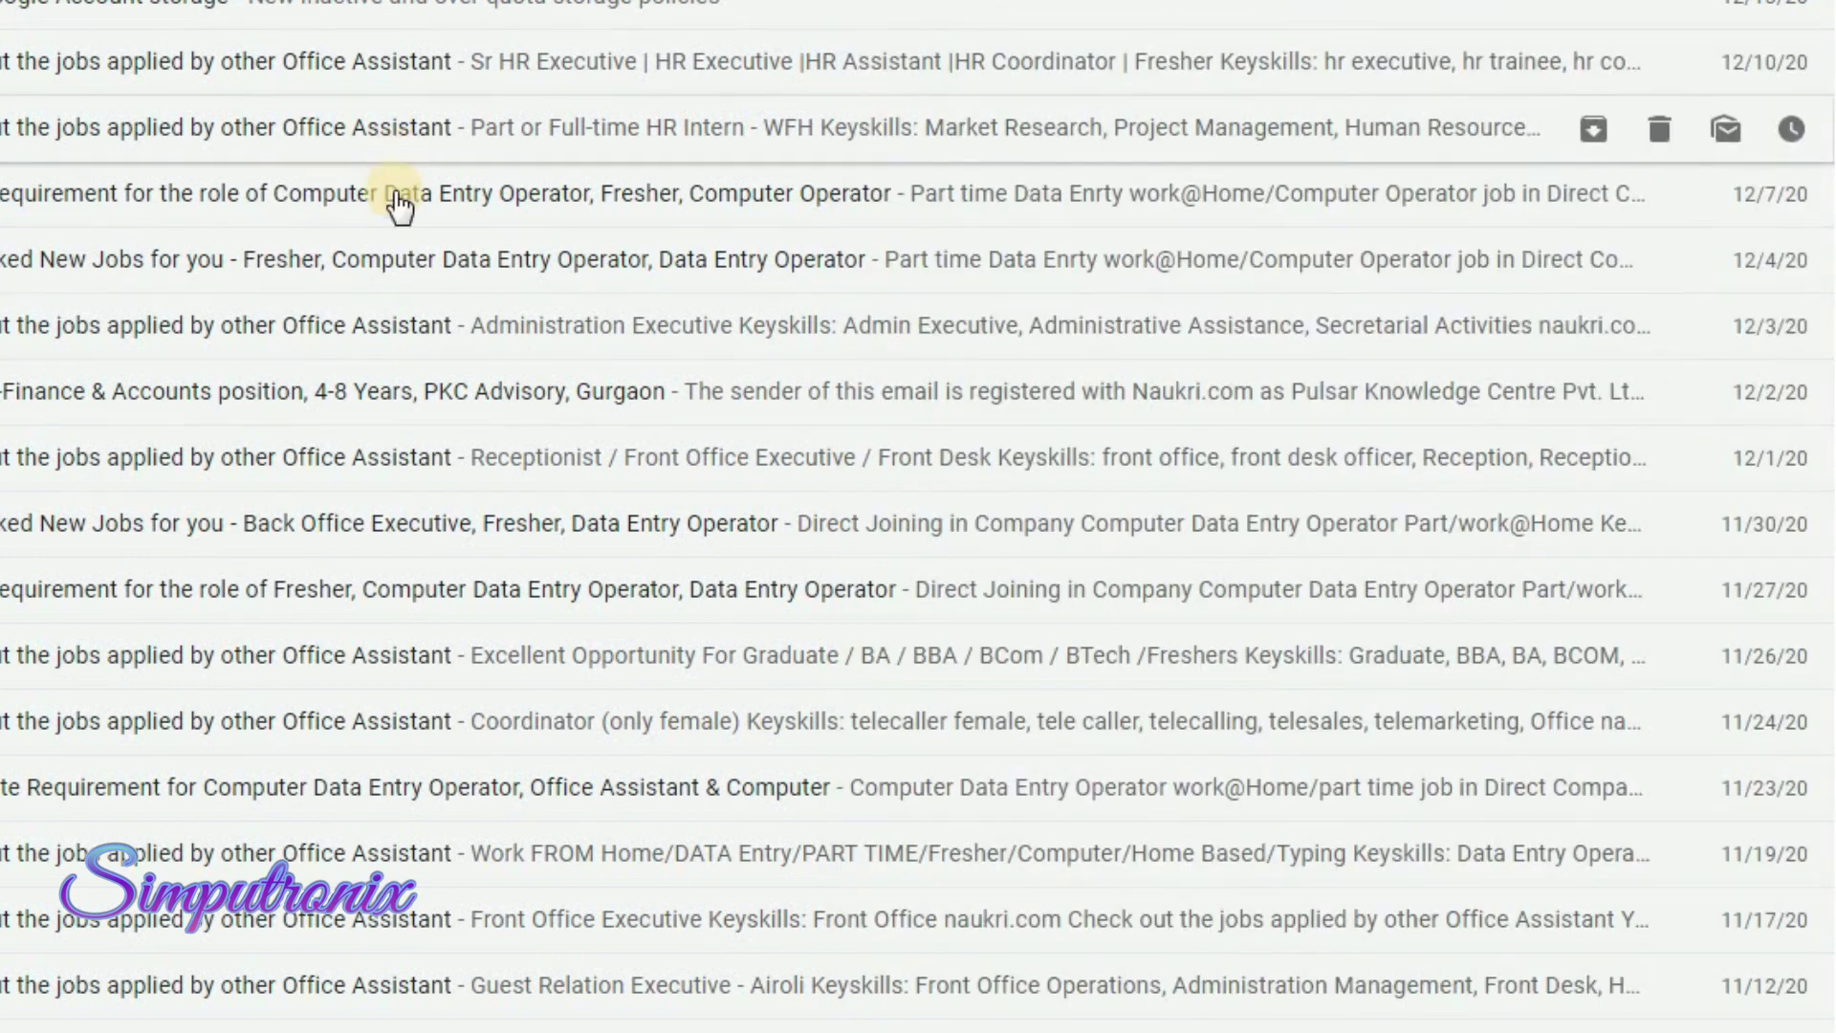